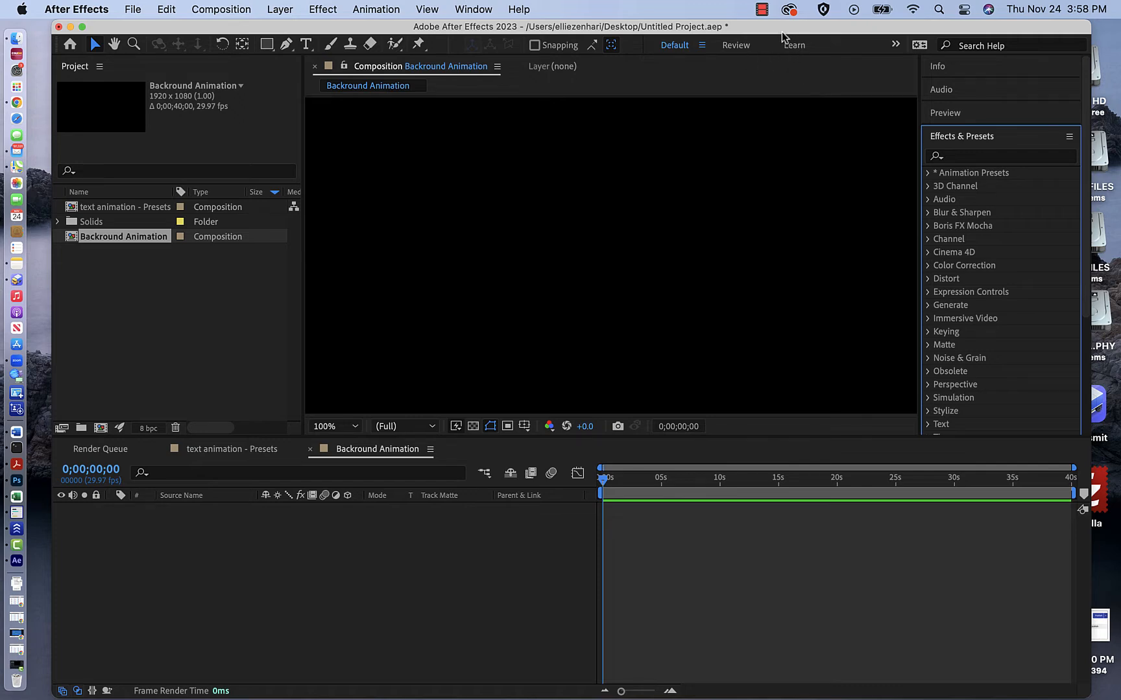
Save the project and expand the Animation Presets category in the effects list
drag(782, 32, 786, 5)
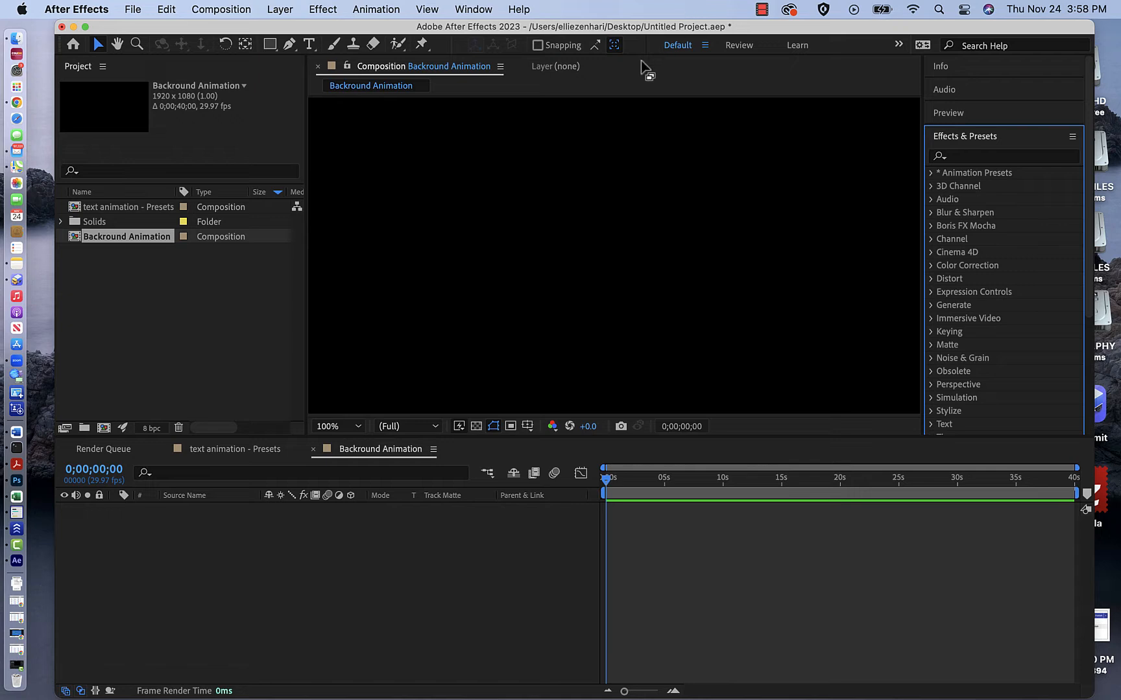
key(super+s)
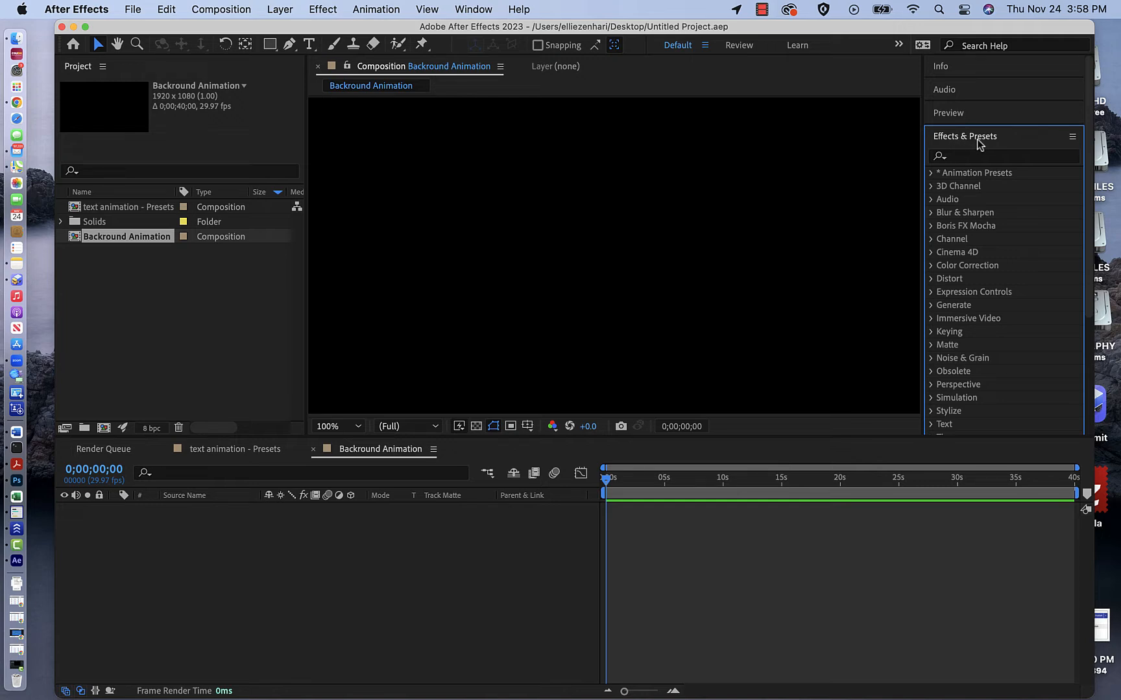
click(932, 173)
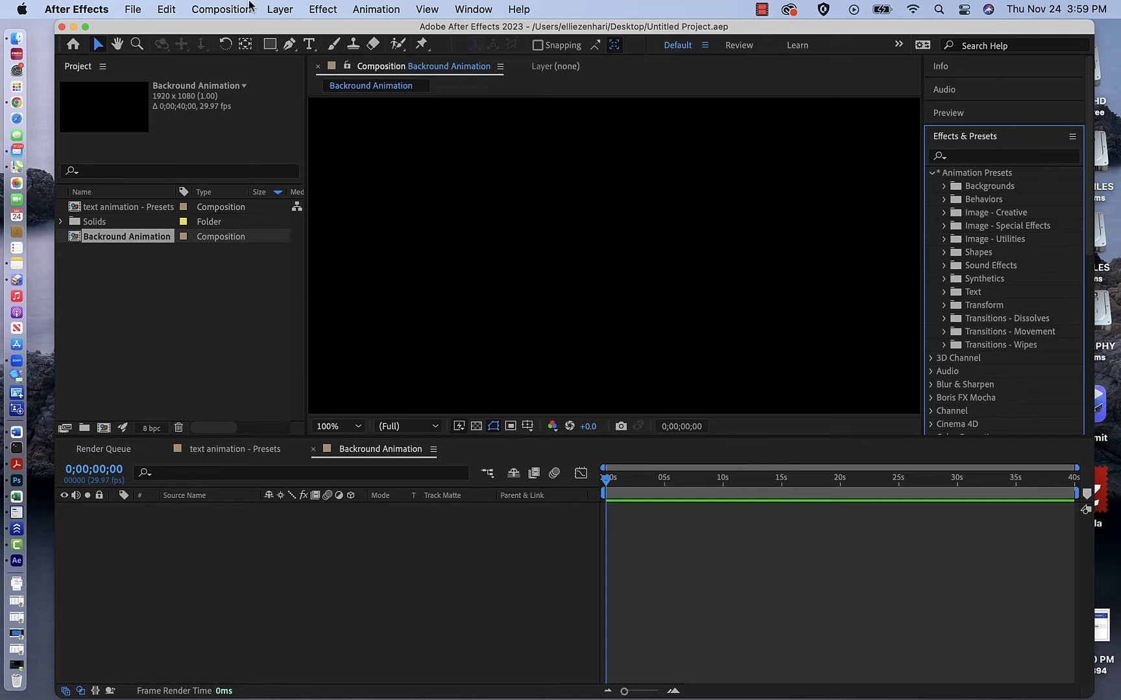
Browse the animation presets in Adobe Bridge, bringing its whole window into view
click(111, 208)
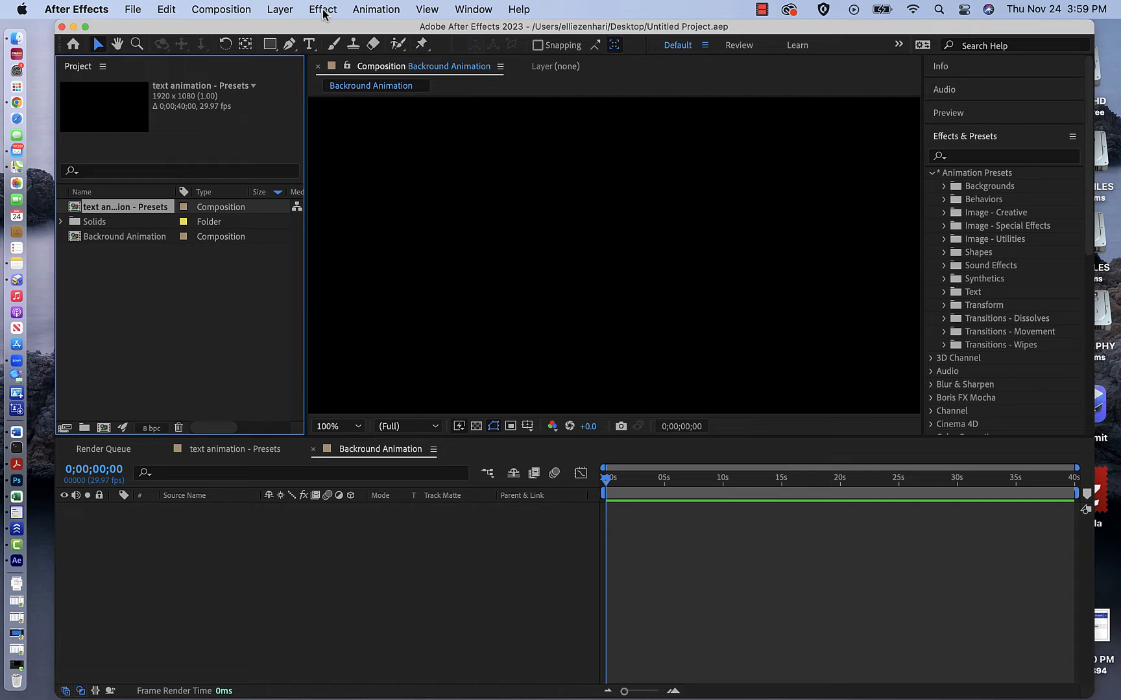
click(360, 9)
mouse_move(324, 10)
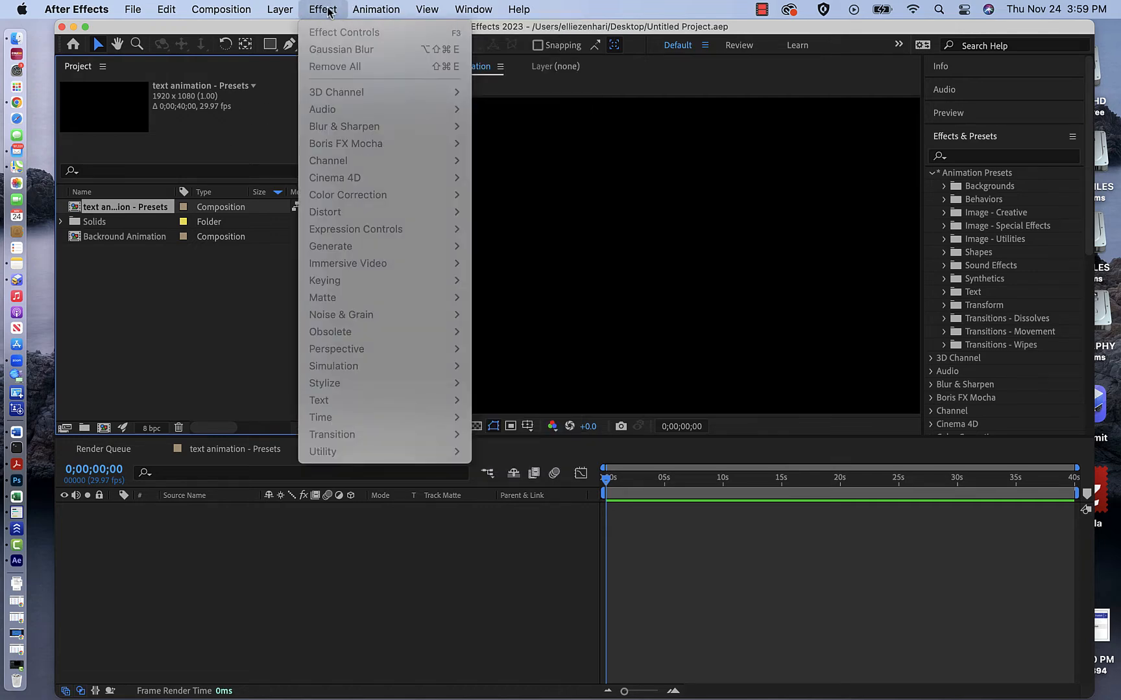
mouse_move(362, 15)
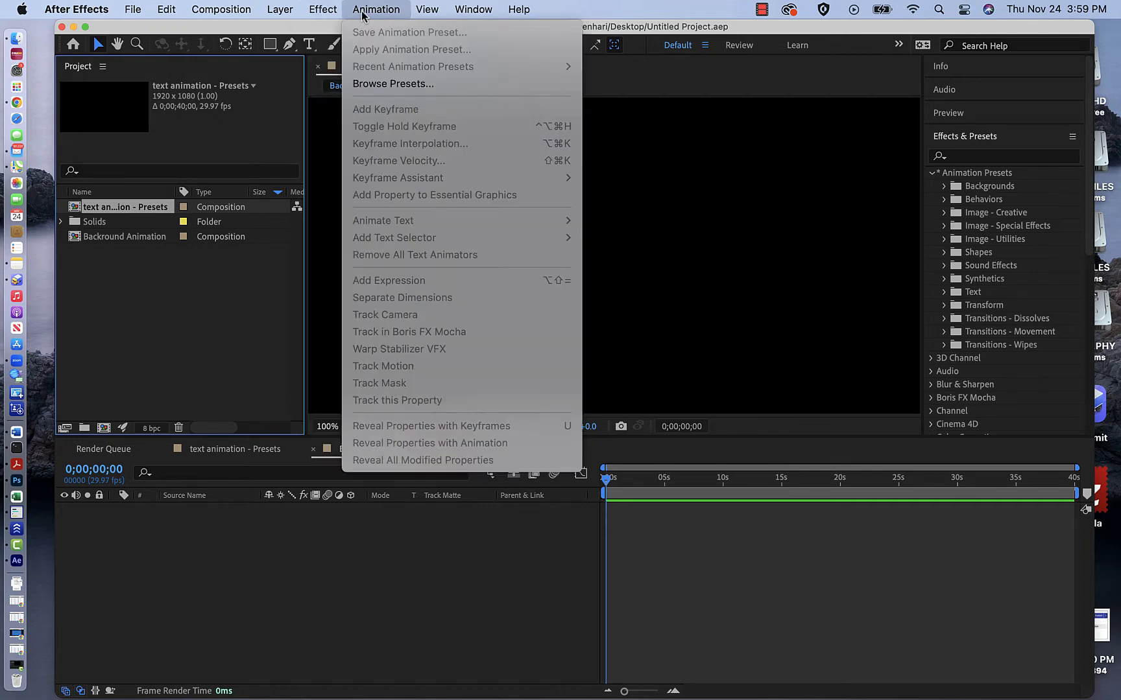
click(378, 84)
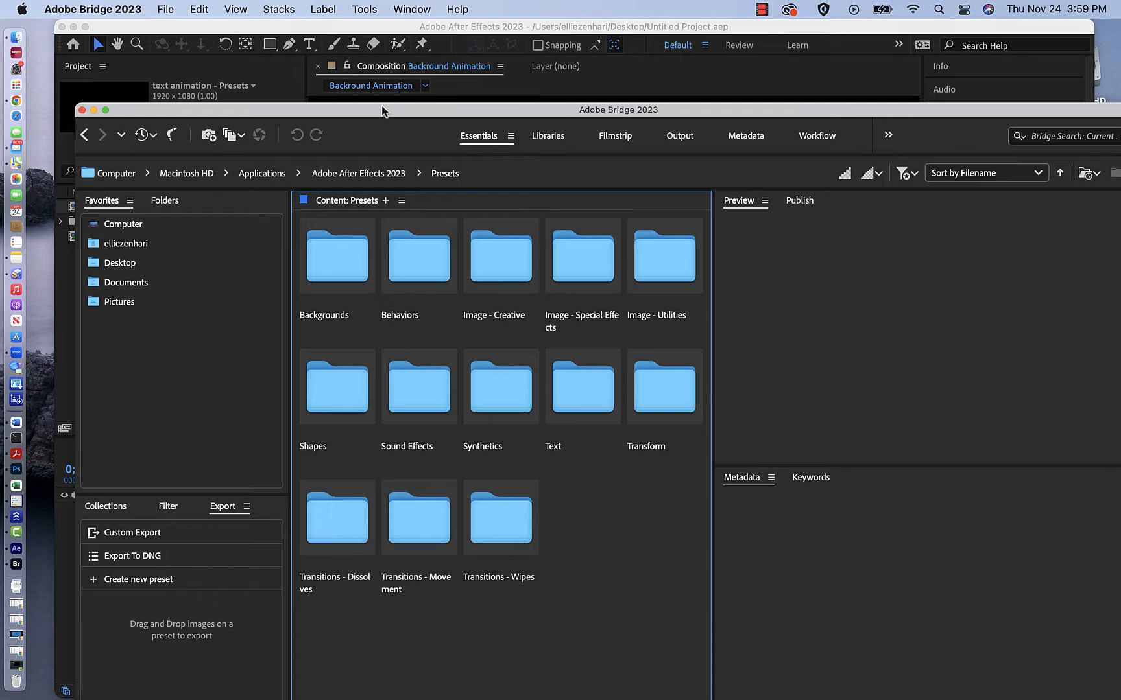
drag(382, 110, 280, 10)
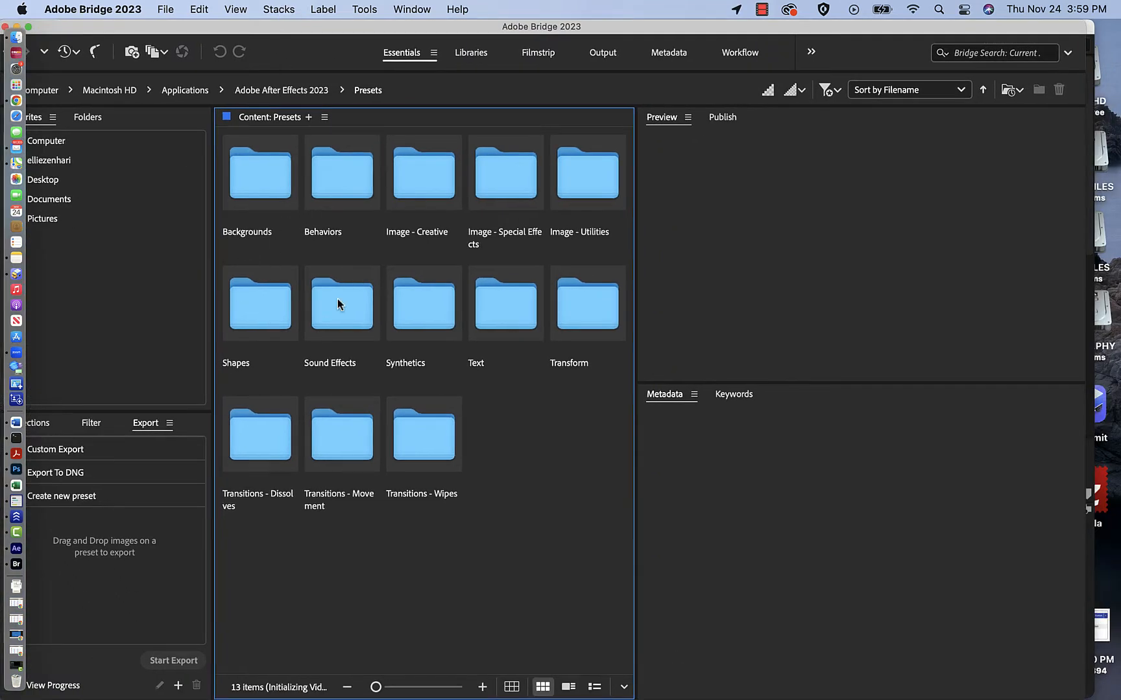
Preview the Blur By Word.ffx preset in the Blurs subfolder of the Text presets
click(492, 322)
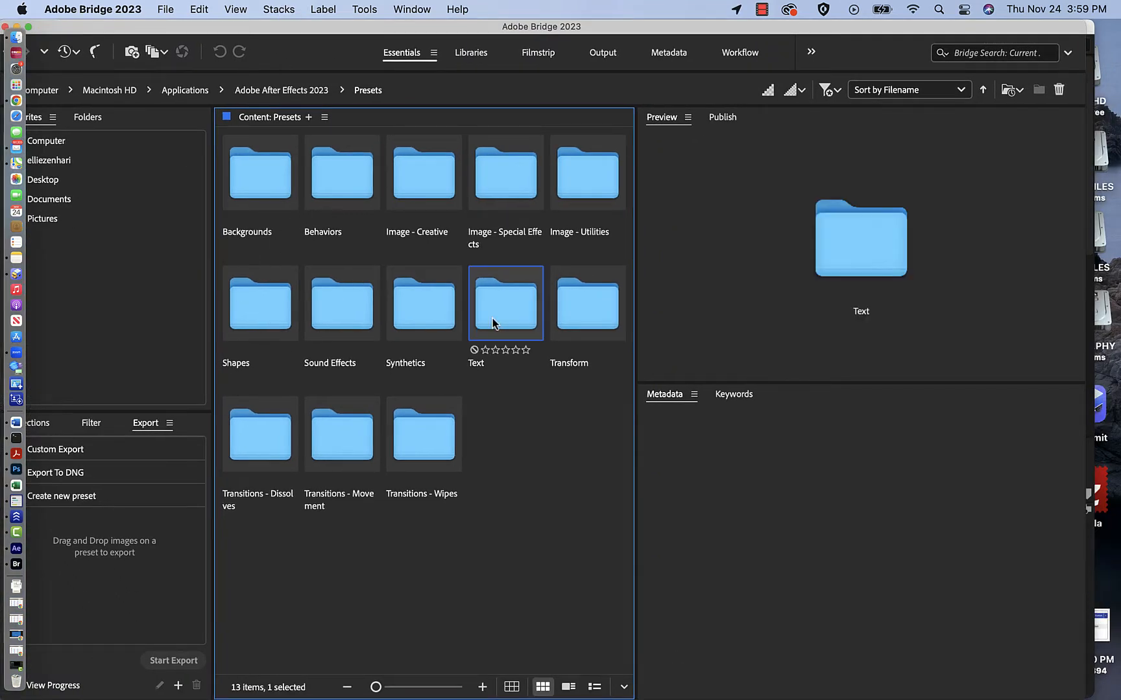
double_click(492, 322)
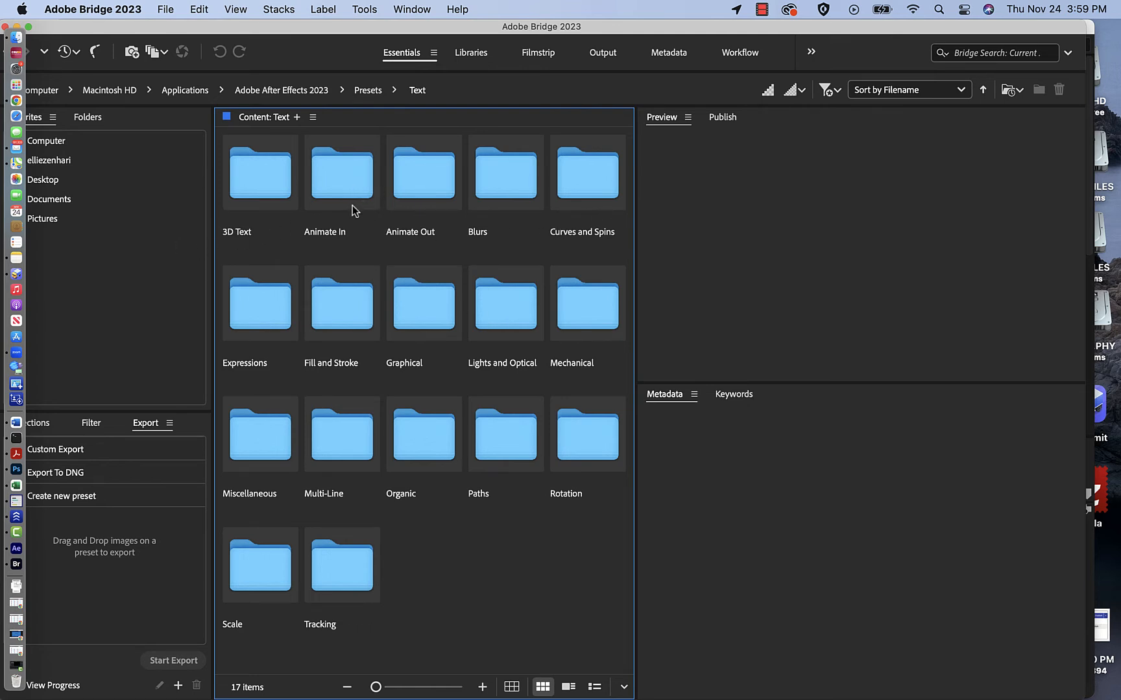
click(347, 190)
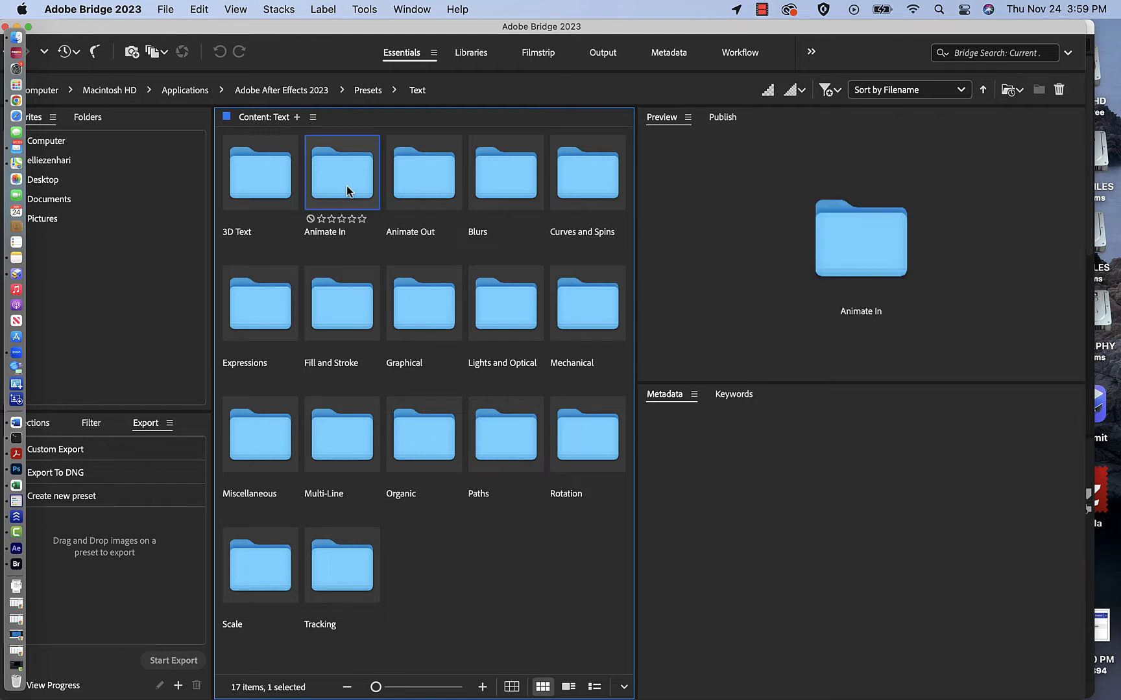
double_click(503, 188)
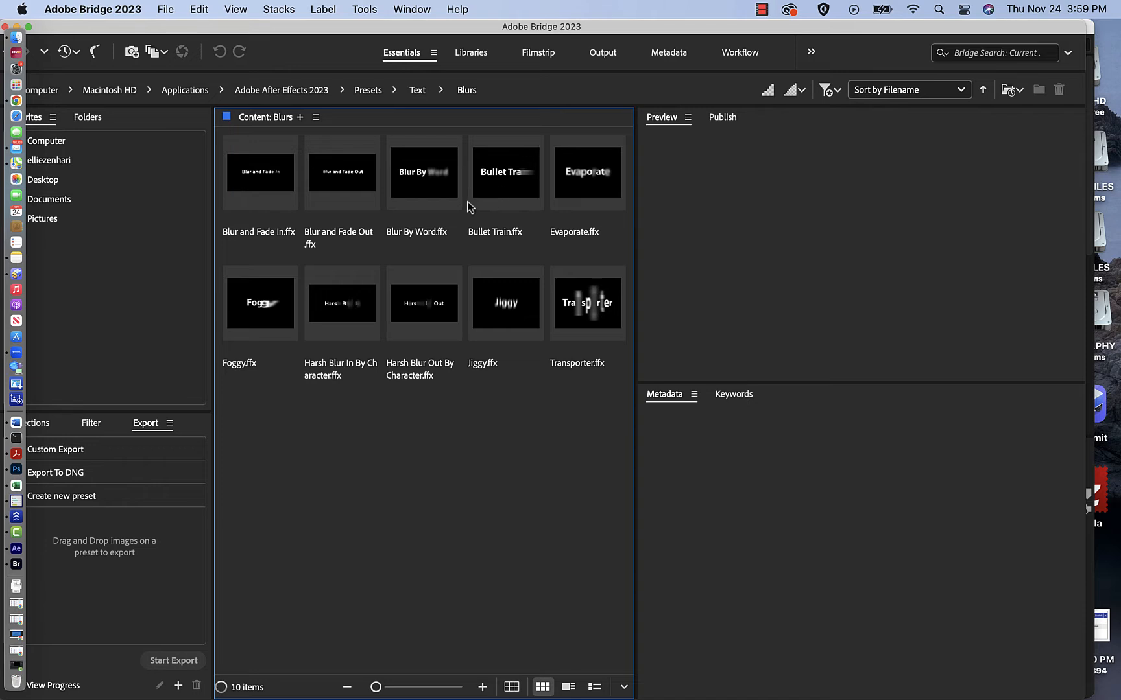
click(408, 185)
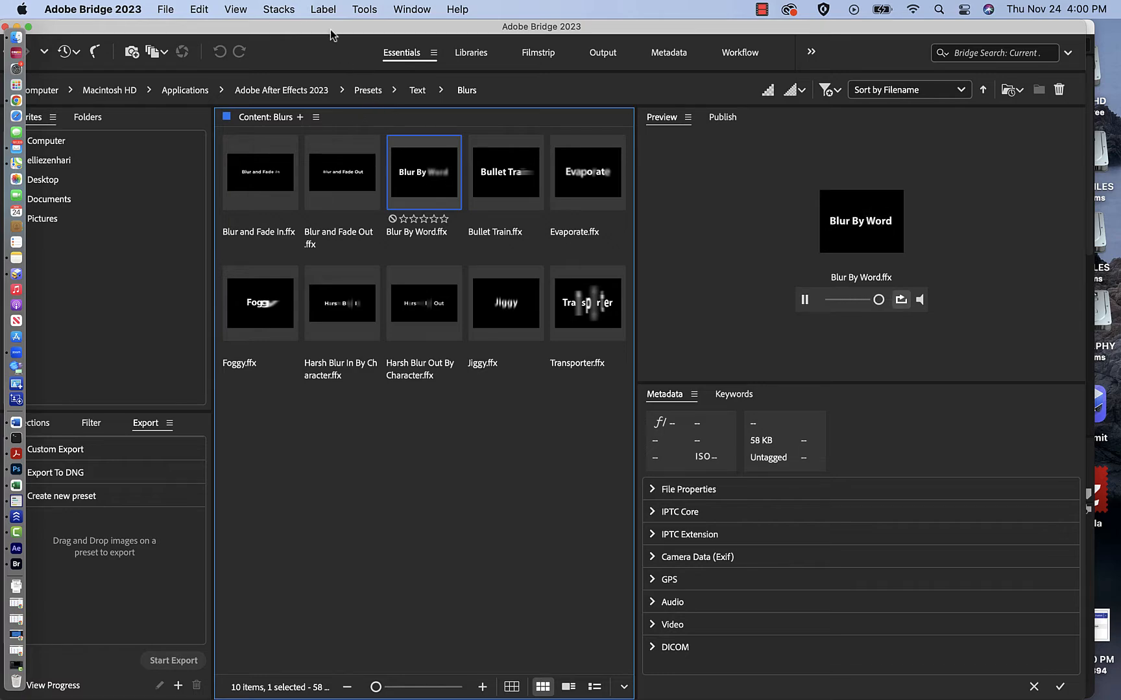
Switch back to After Effects and open the "text animation - Presets" composition
drag(330, 29, 434, 519)
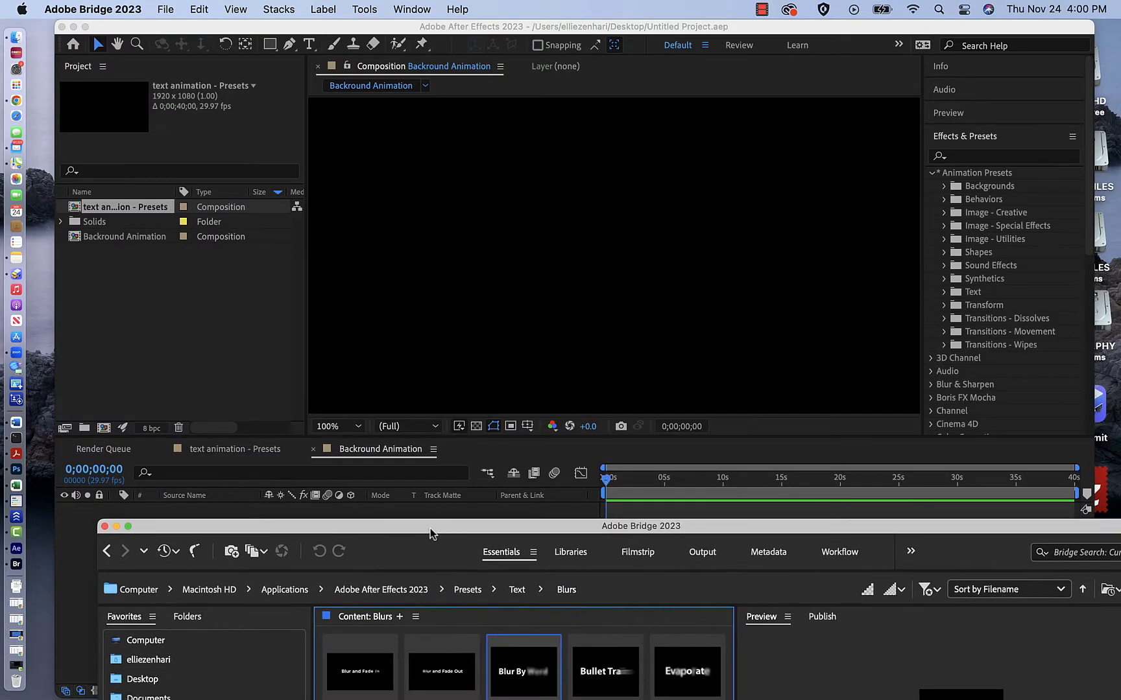
click(202, 316)
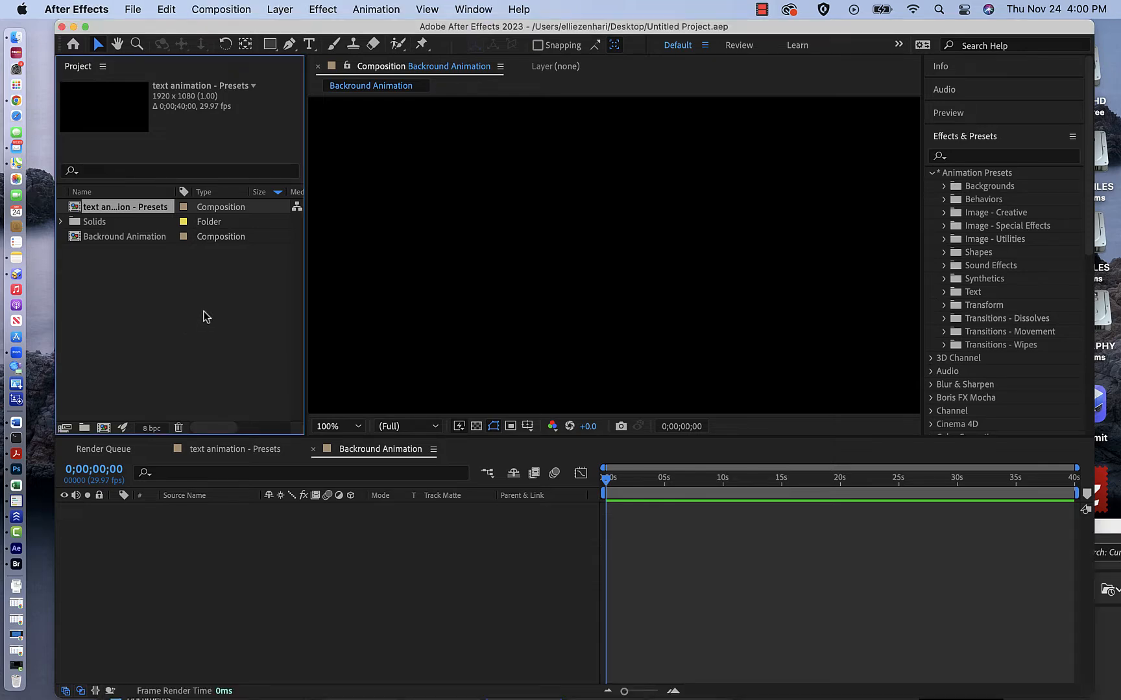
click(280, 10)
click(203, 36)
double_click(77, 209)
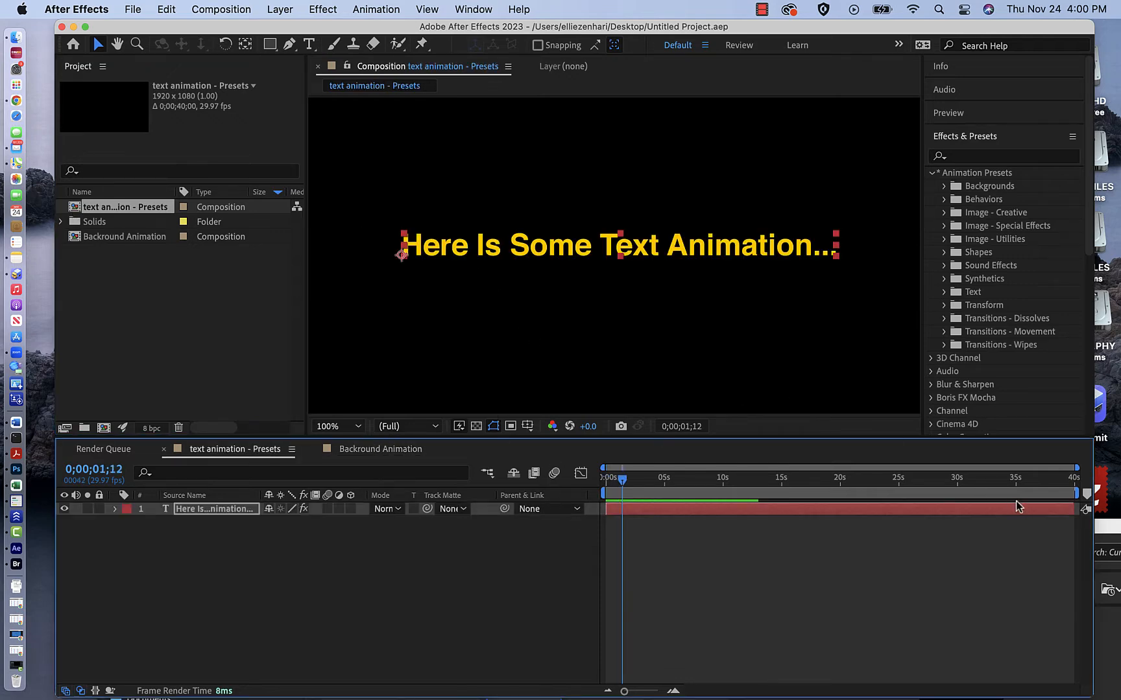
Try to apply the Blur By Word.ffx preset to the text layer directly from Adobe Bridge
drag(1100, 530, 1022, 277)
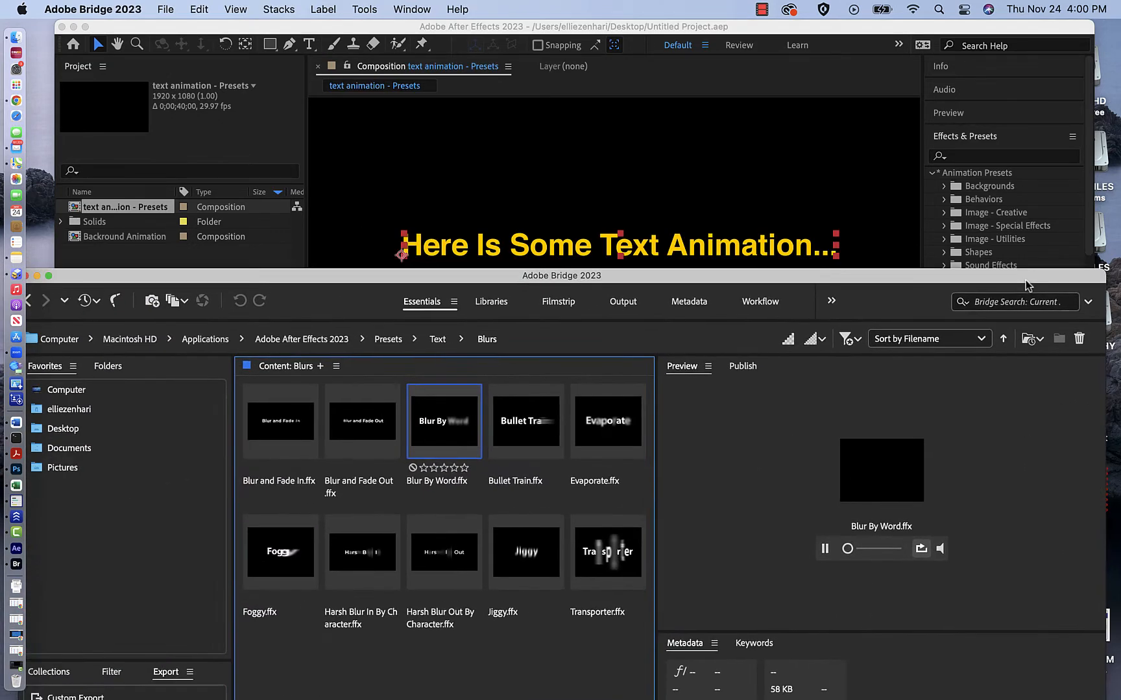
double_click(480, 456)
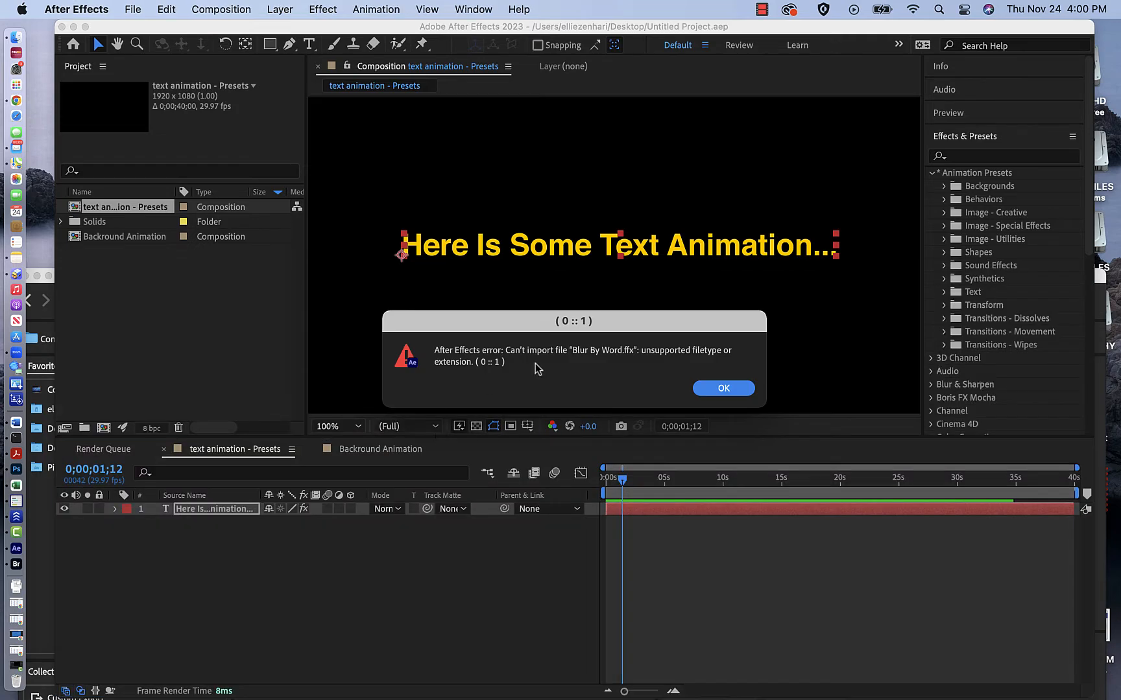
click(713, 387)
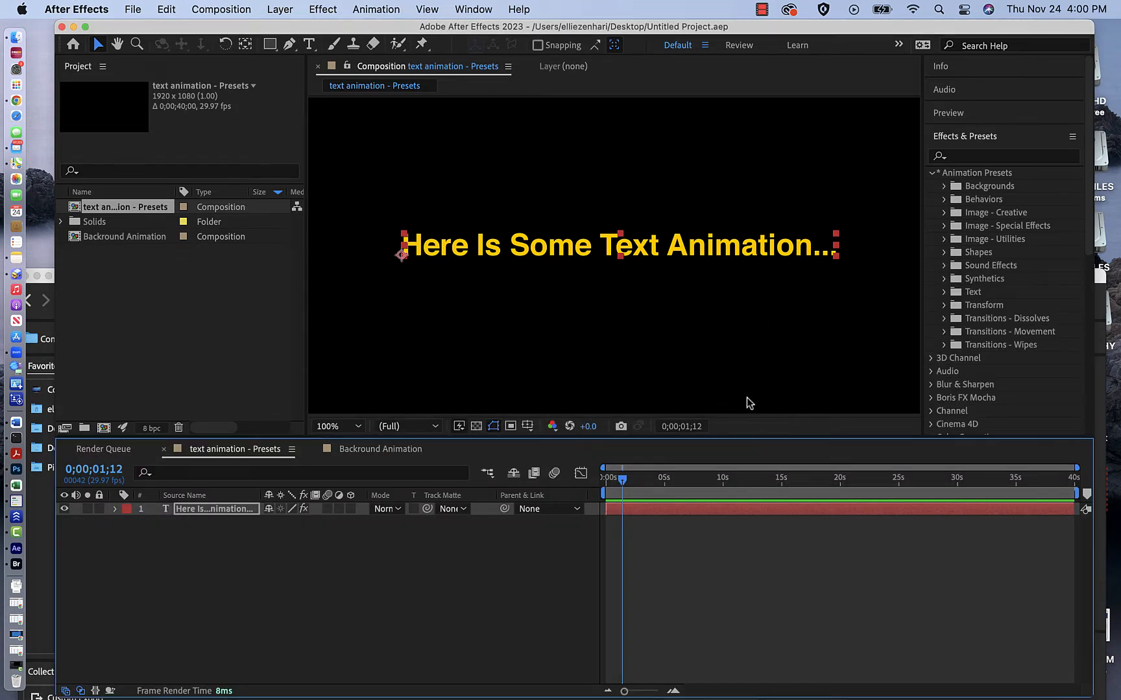
Apply the Blur By Word preset from the Text > Blurs animation presets to the "Here Is Some Text Animation..." layer in After Effects
drag(746, 30, 658, 20)
drag(1036, 266, 1028, 69)
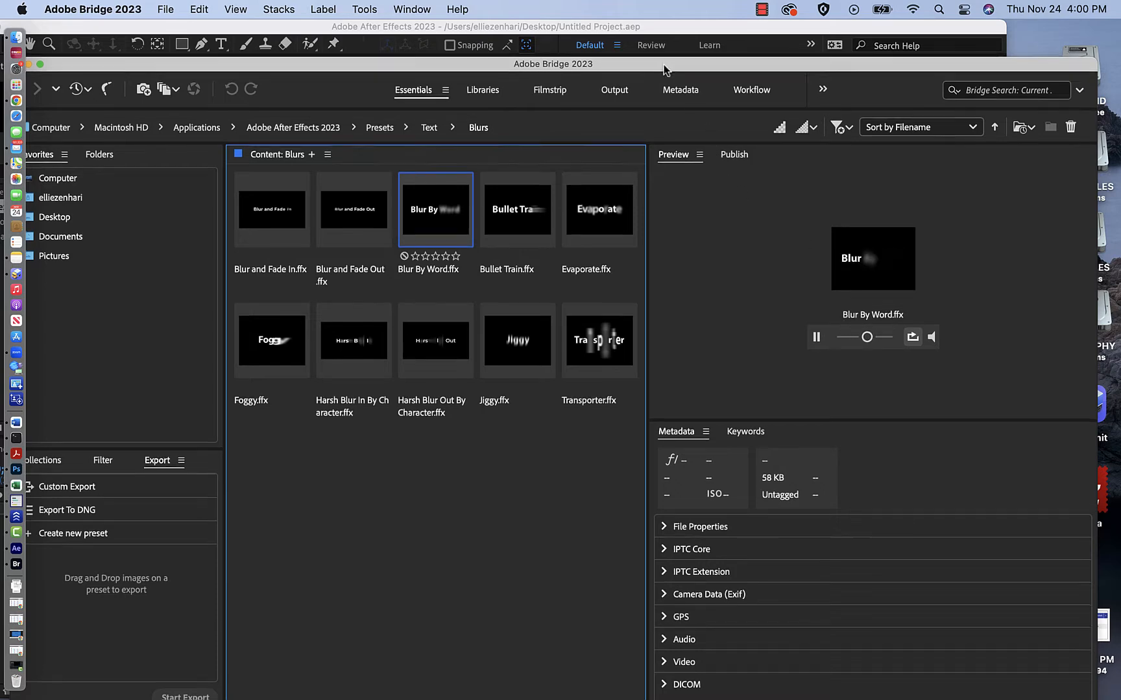
drag(676, 65, 778, 327)
click(655, 30)
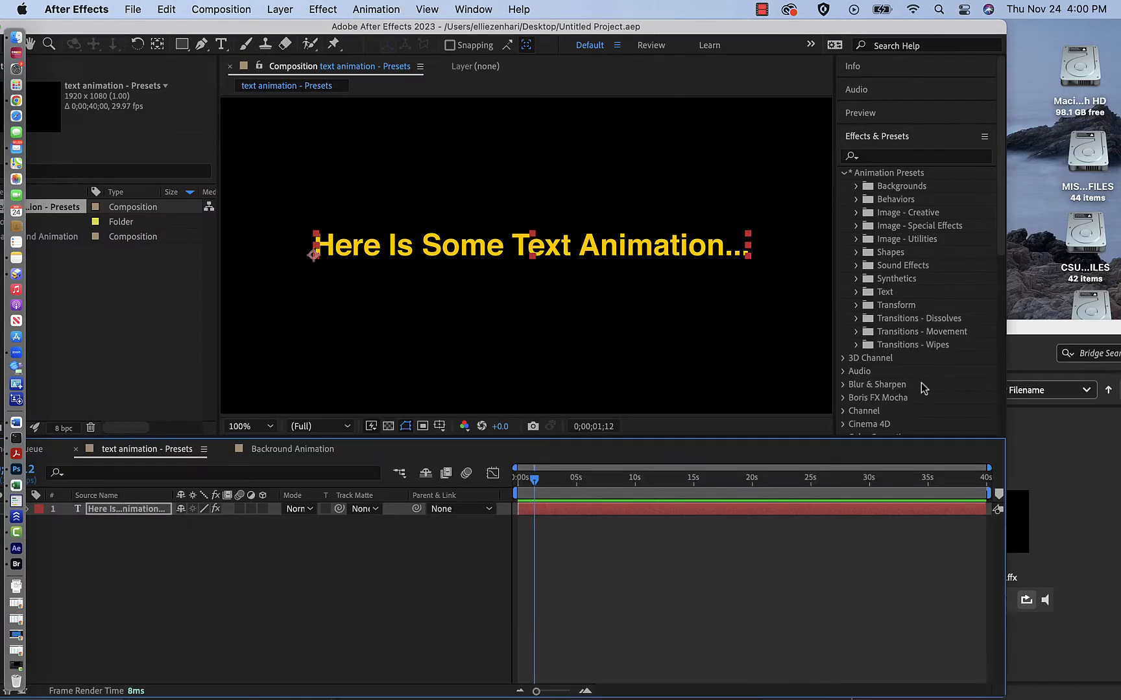
click(856, 291)
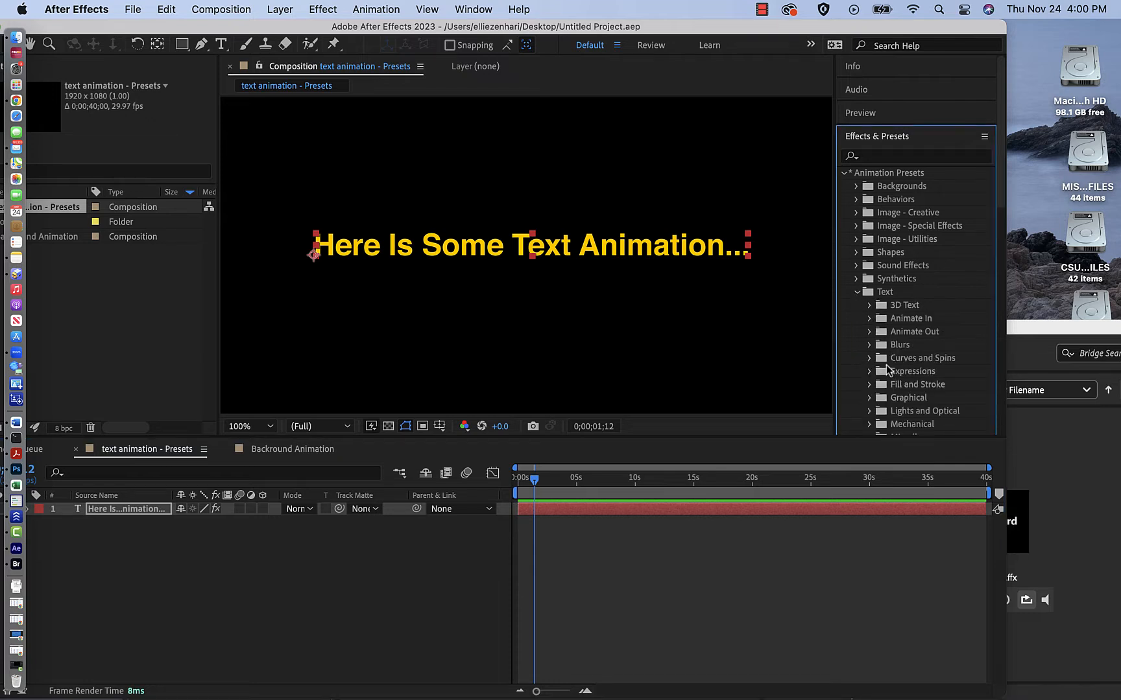
click(870, 345)
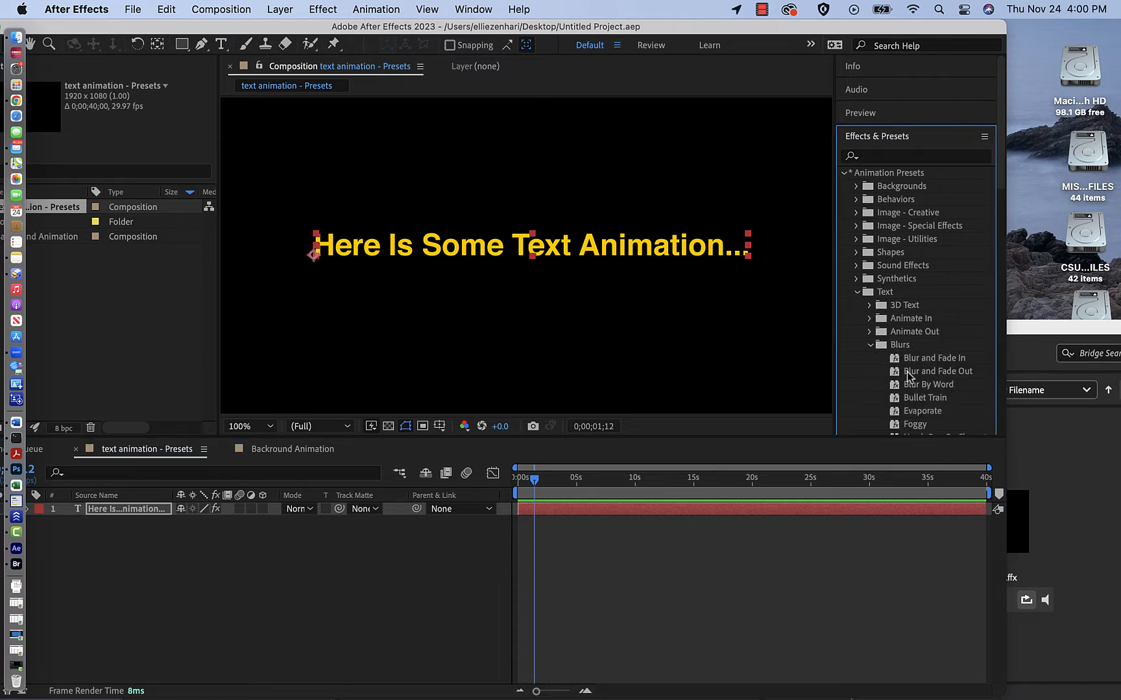
click(897, 387)
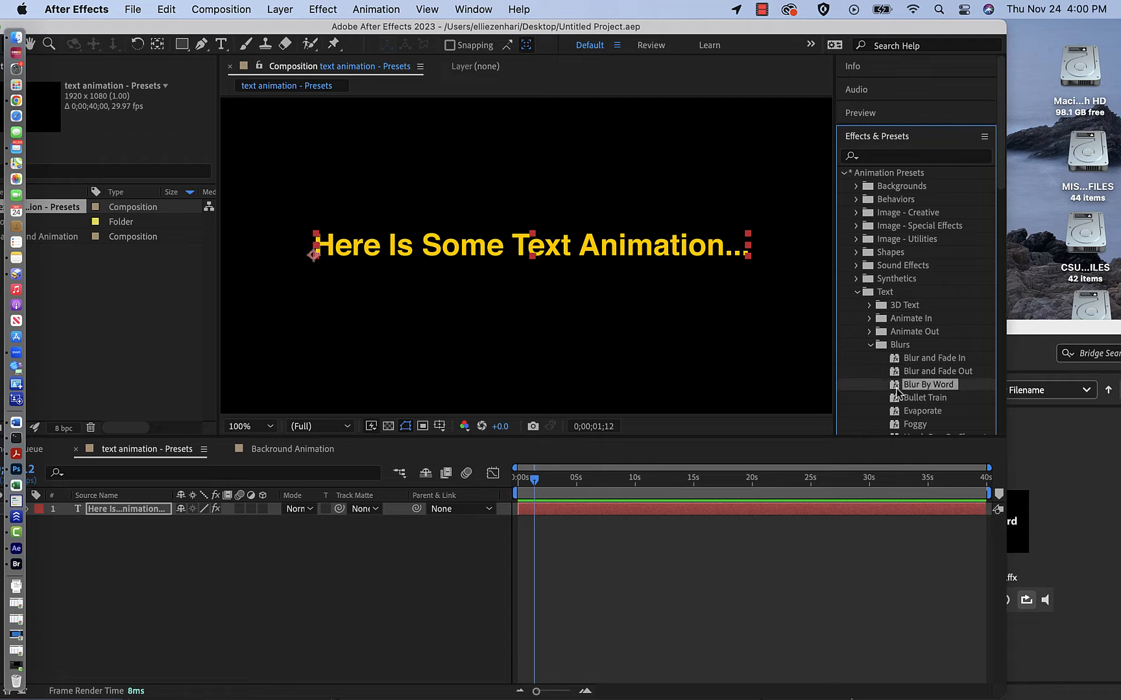
drag(897, 389, 856, 510)
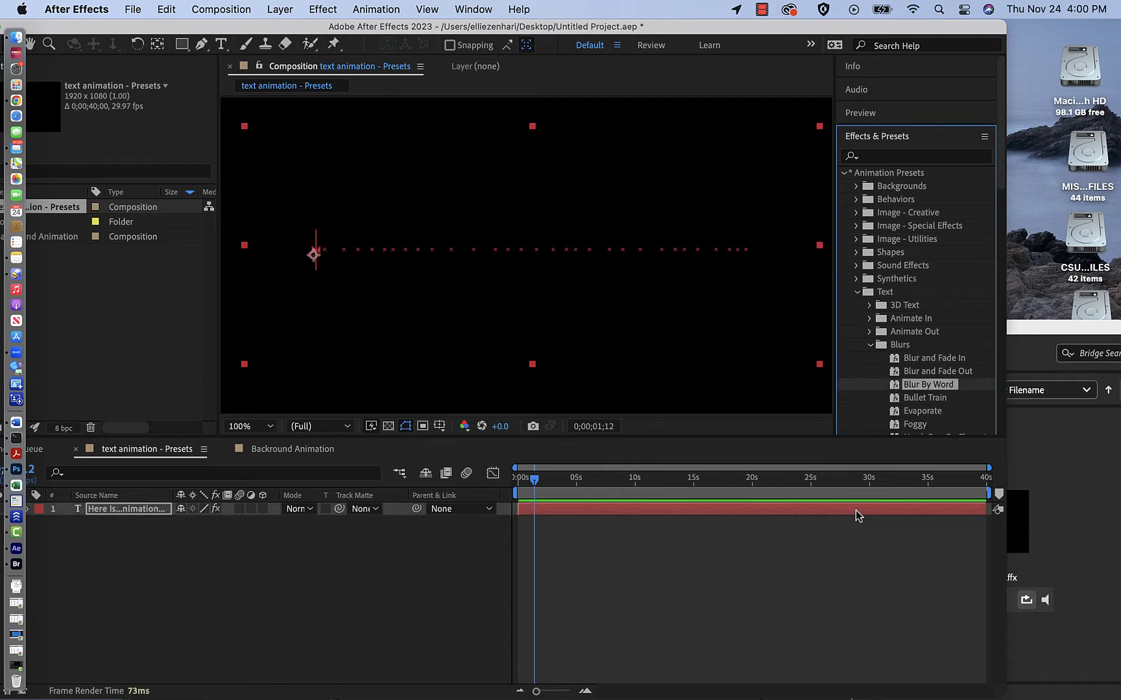
Play back the composition to preview the text layer's blur animation
click(442, 351)
key(space)
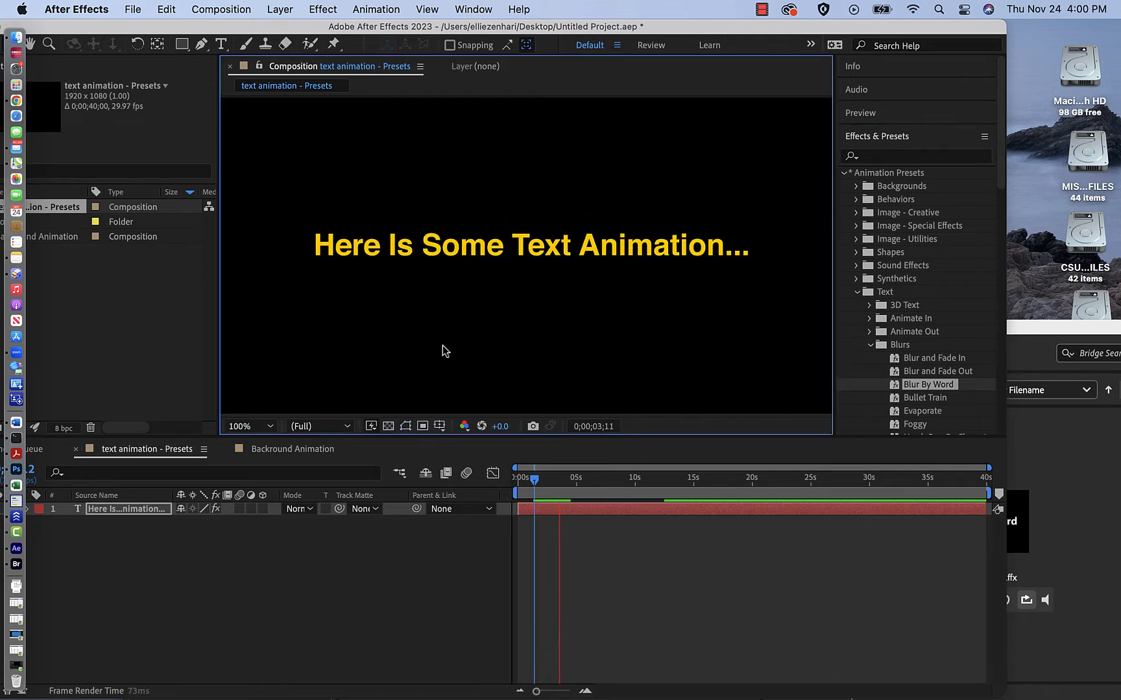
key(space)
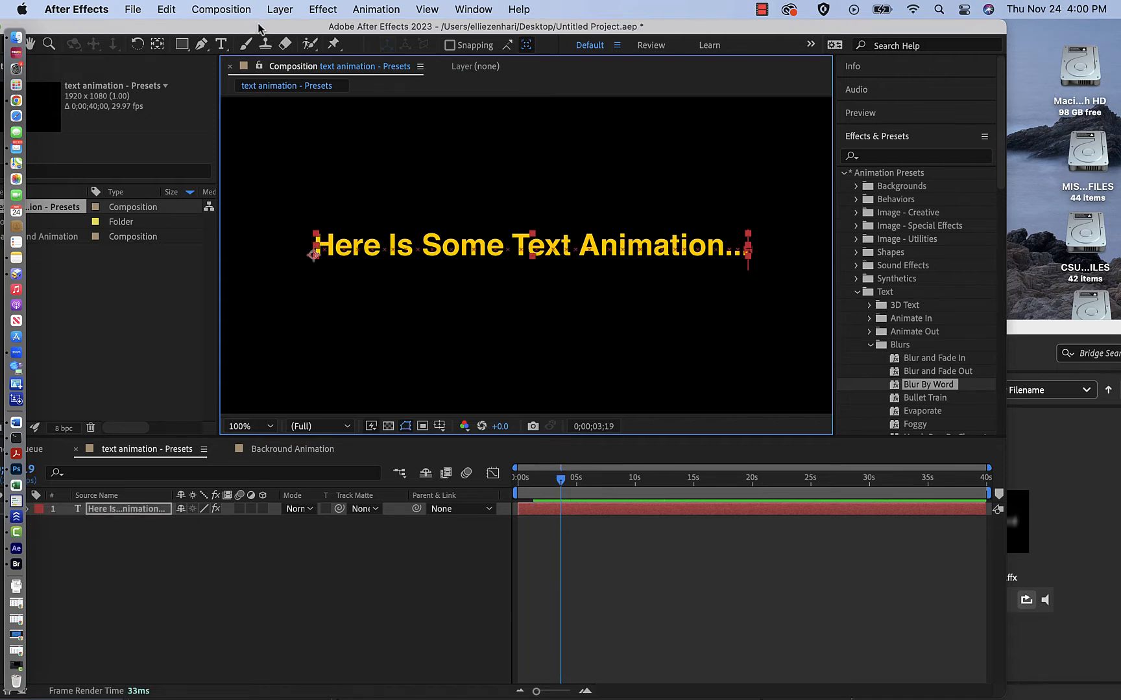
Examine the effects and Completion slider keyframes on the text layer, collapsing its properties when done
drag(254, 26, 360, 26)
click(132, 509)
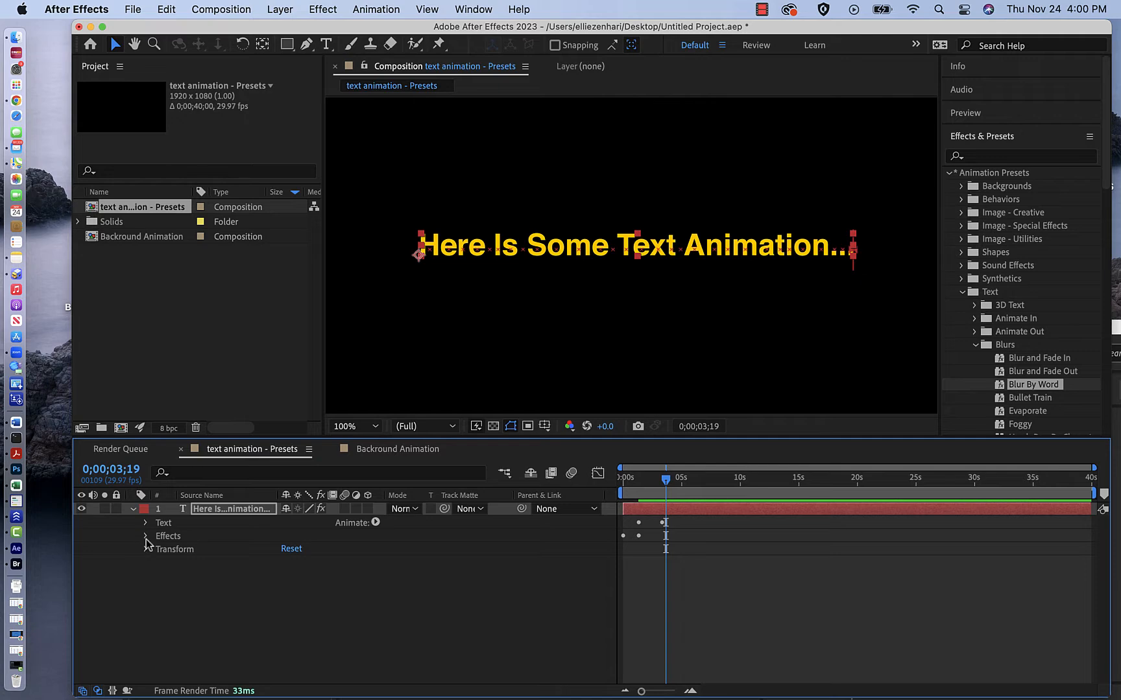
click(146, 538)
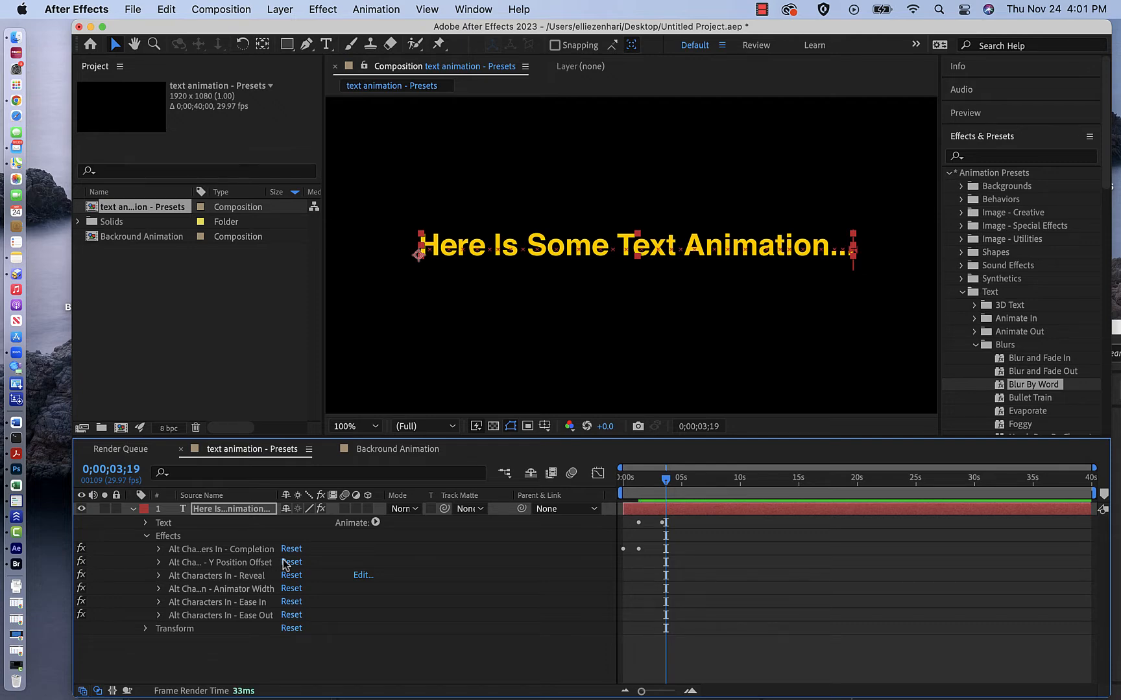
click(158, 550)
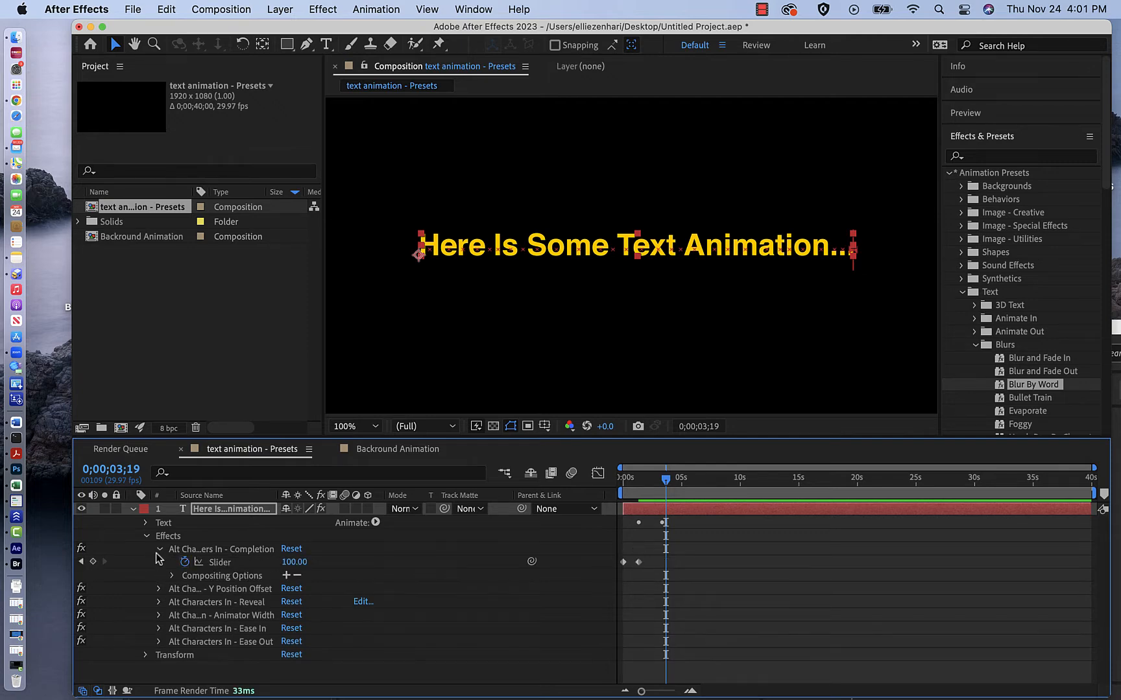
click(158, 551)
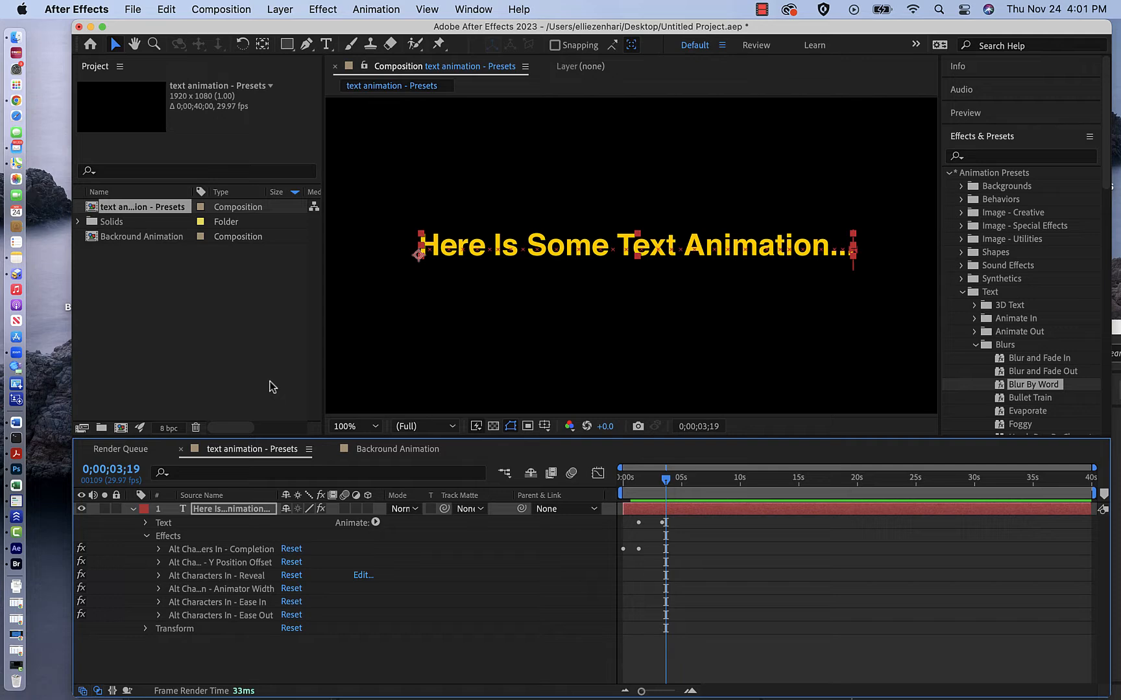
click(133, 512)
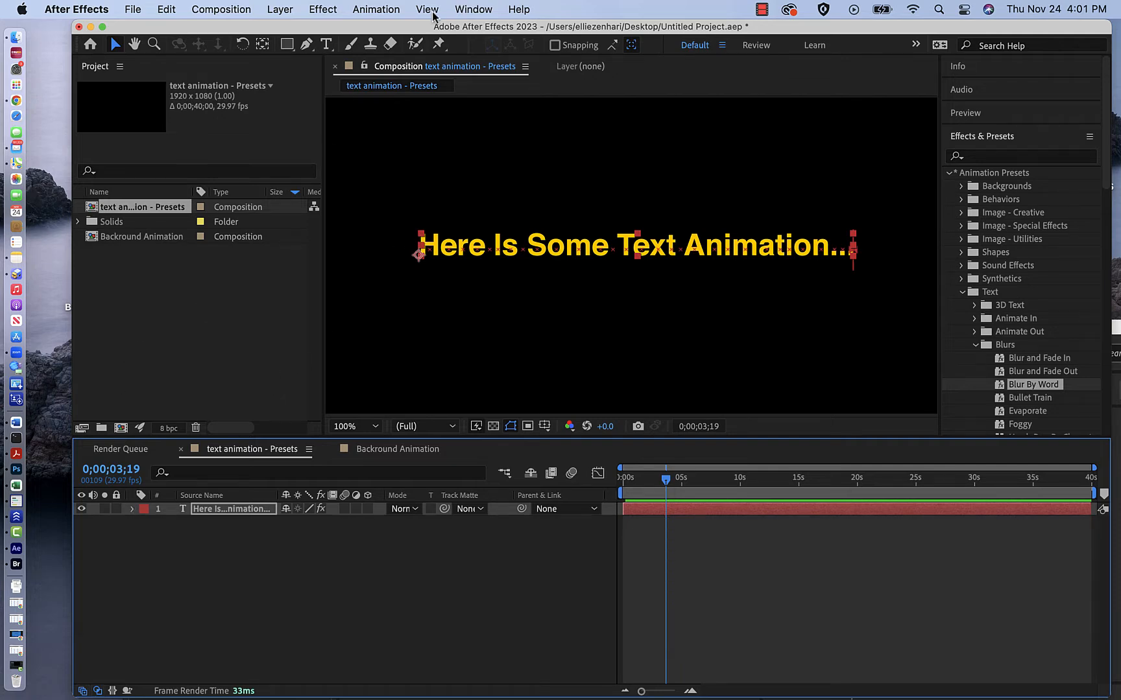
Switch to Adobe Bridge and go back up to the main Presets folder
drag(415, 28, 353, 13)
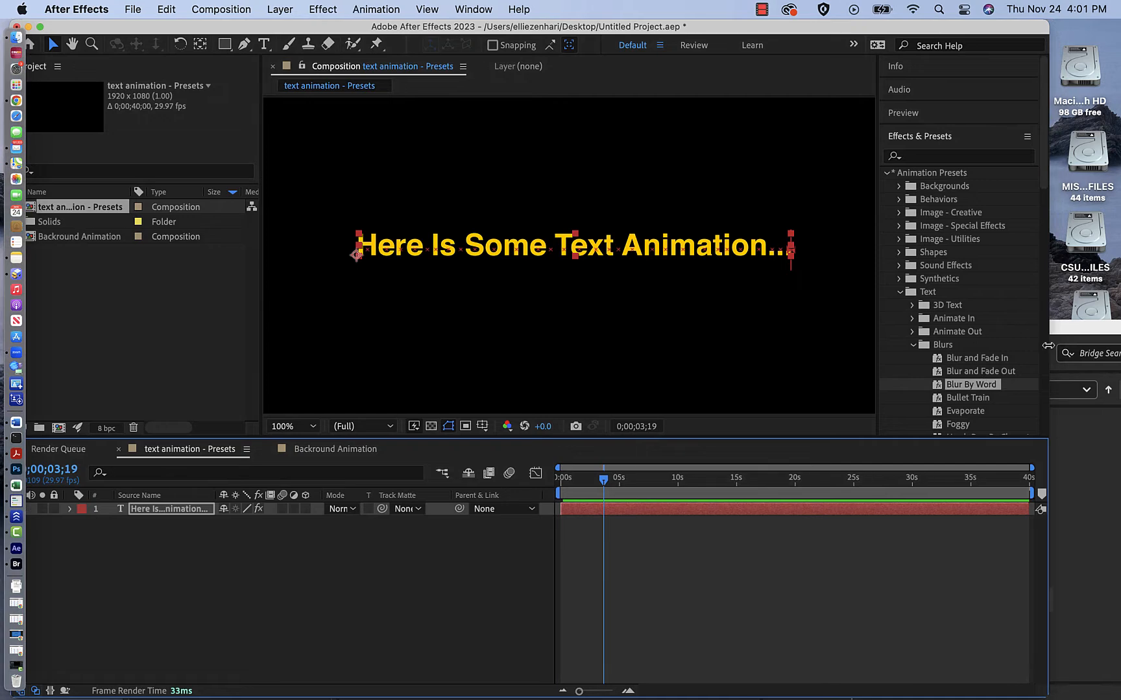
drag(1054, 333, 1008, 113)
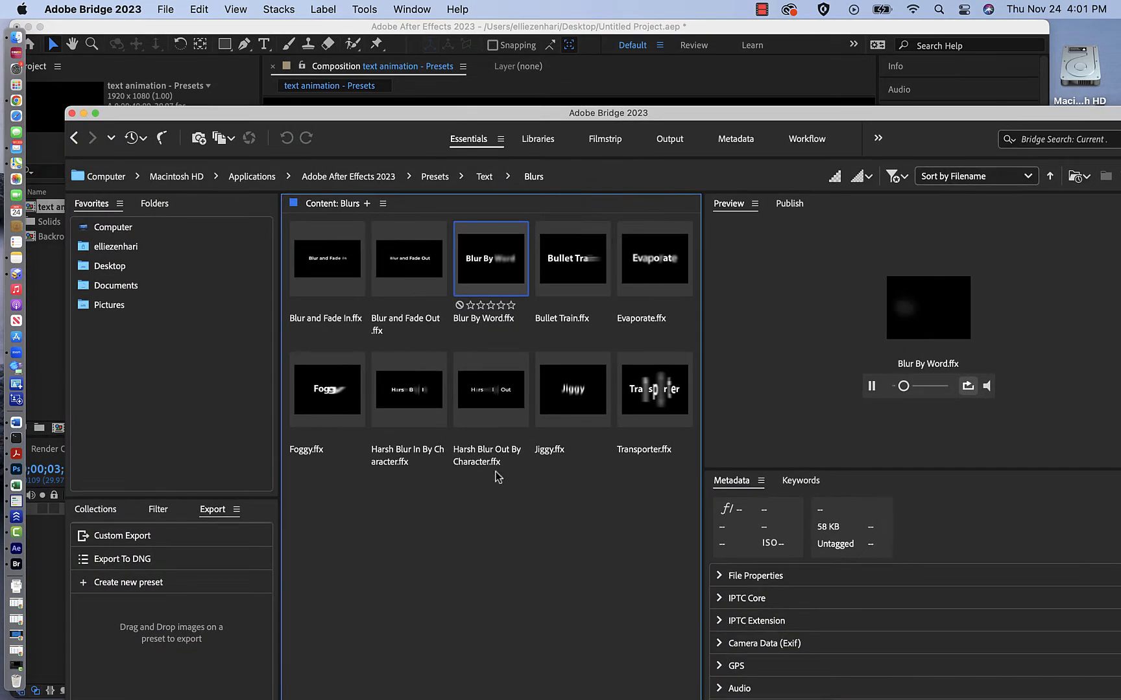
click(433, 178)
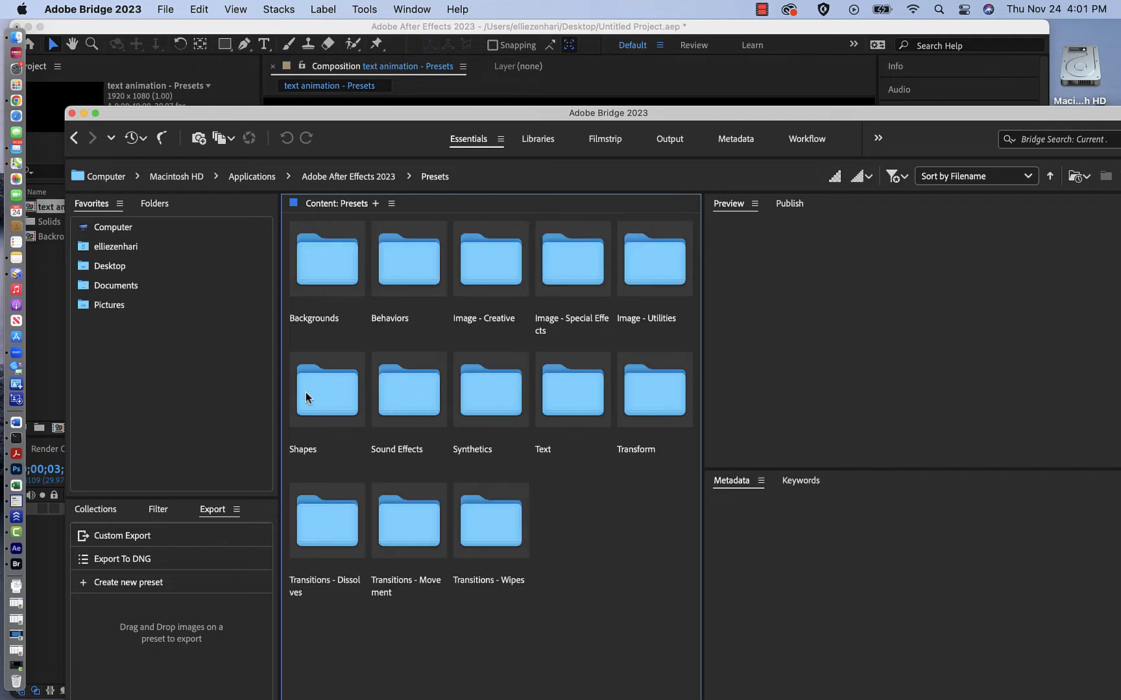
Open the Backgrounds preset folder in Bridge to view its thumbnails, and return to the text composition in After Effects
double_click(325, 269)
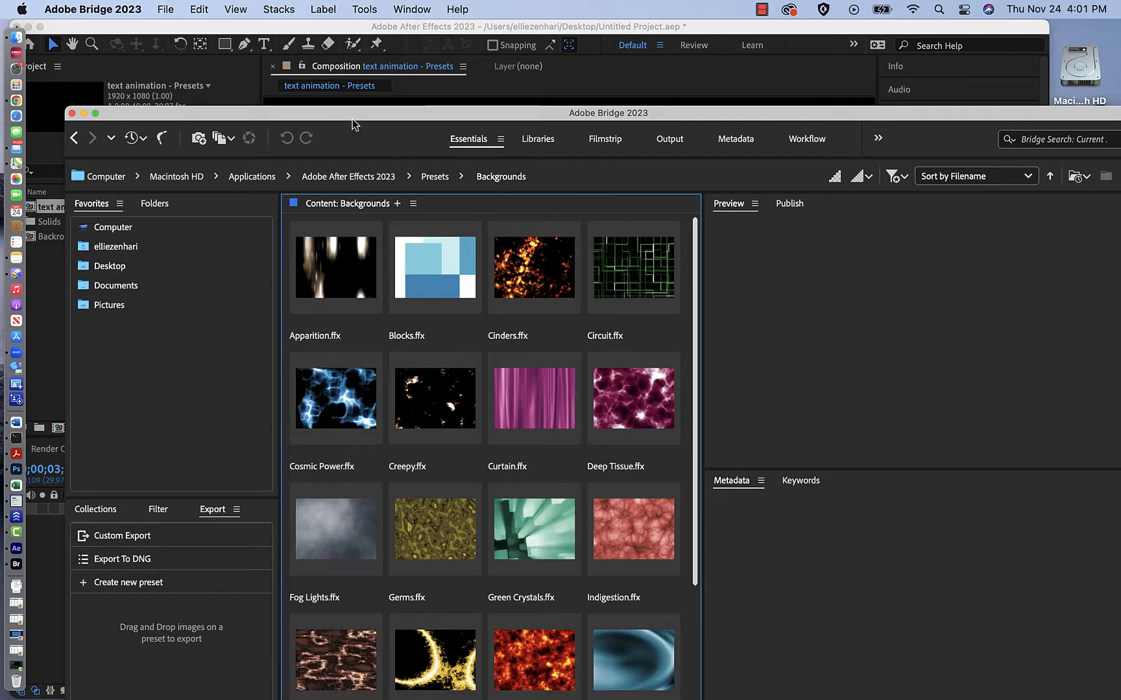
drag(354, 118, 717, 319)
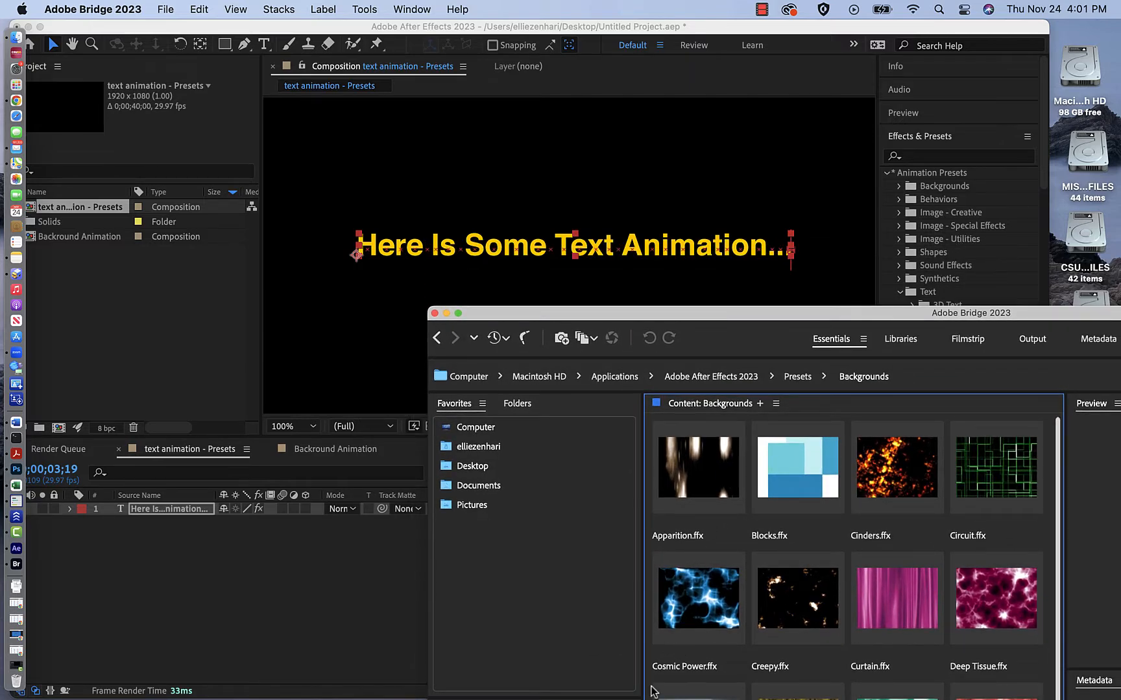
click(386, 564)
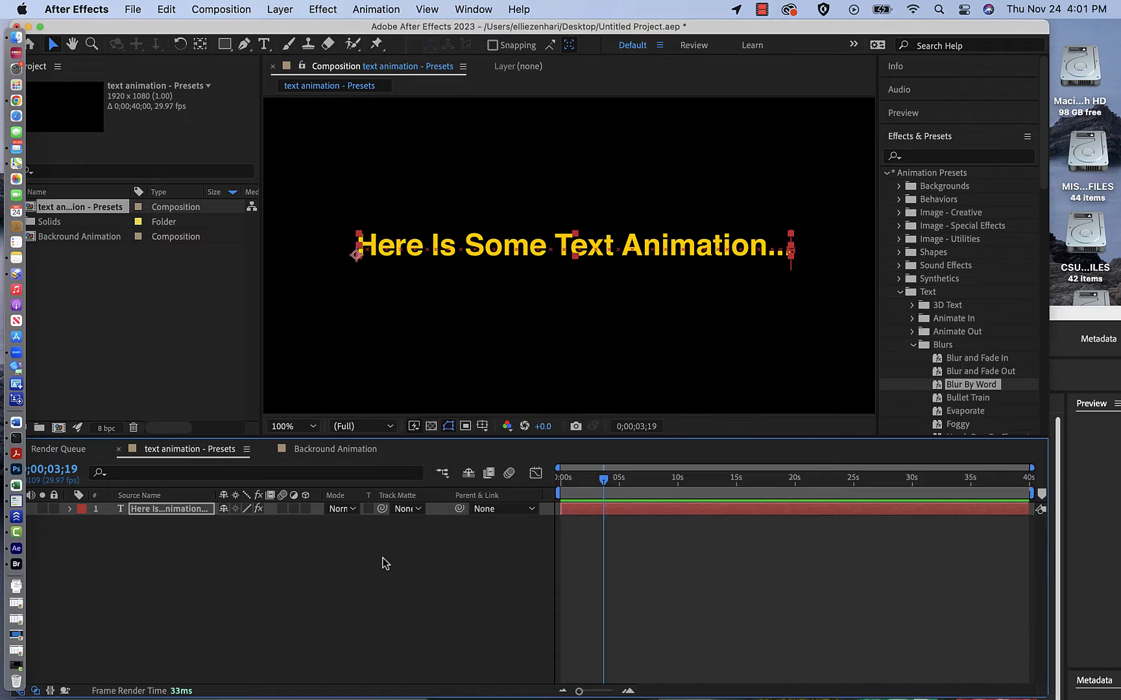
Apply the Cosmic Power background preset to the "Here Is Some Text Animation..." layer and play it back from the start
click(899, 188)
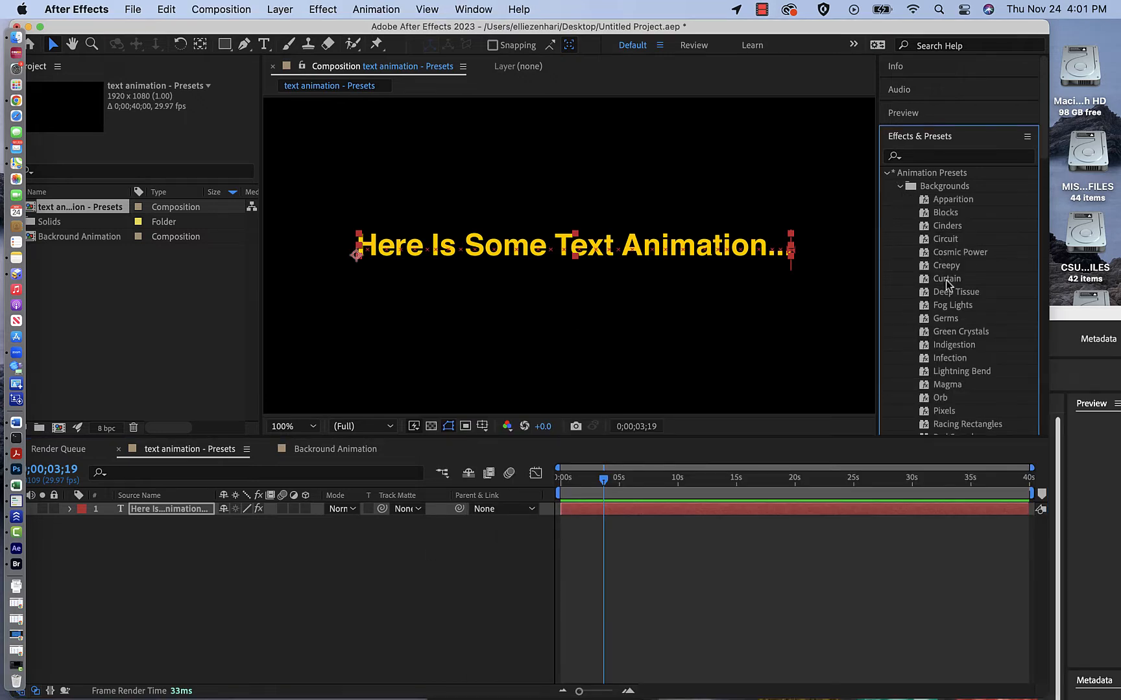
click(948, 254)
drag(924, 255, 646, 248)
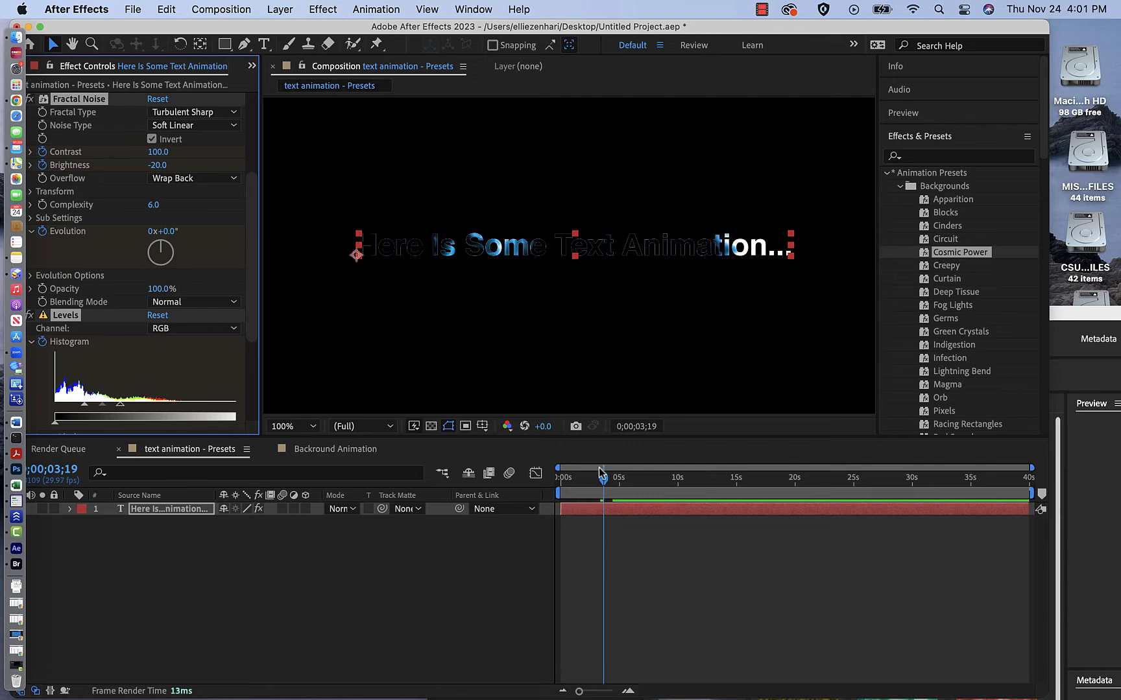
drag(601, 473, 553, 483)
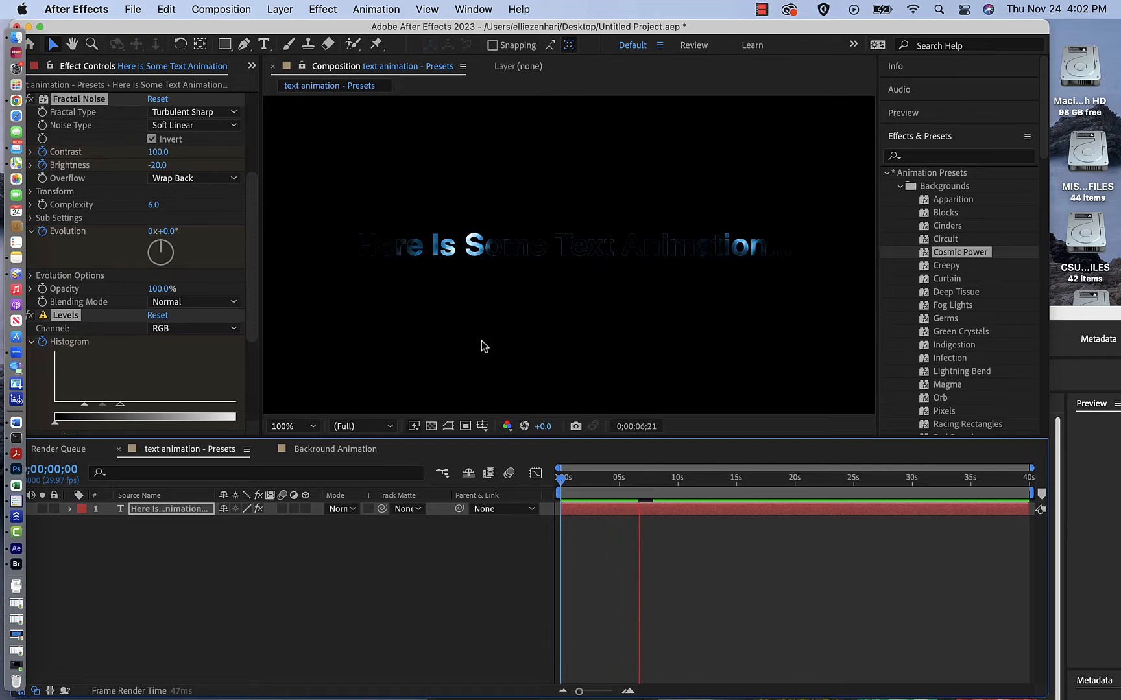
key(space)
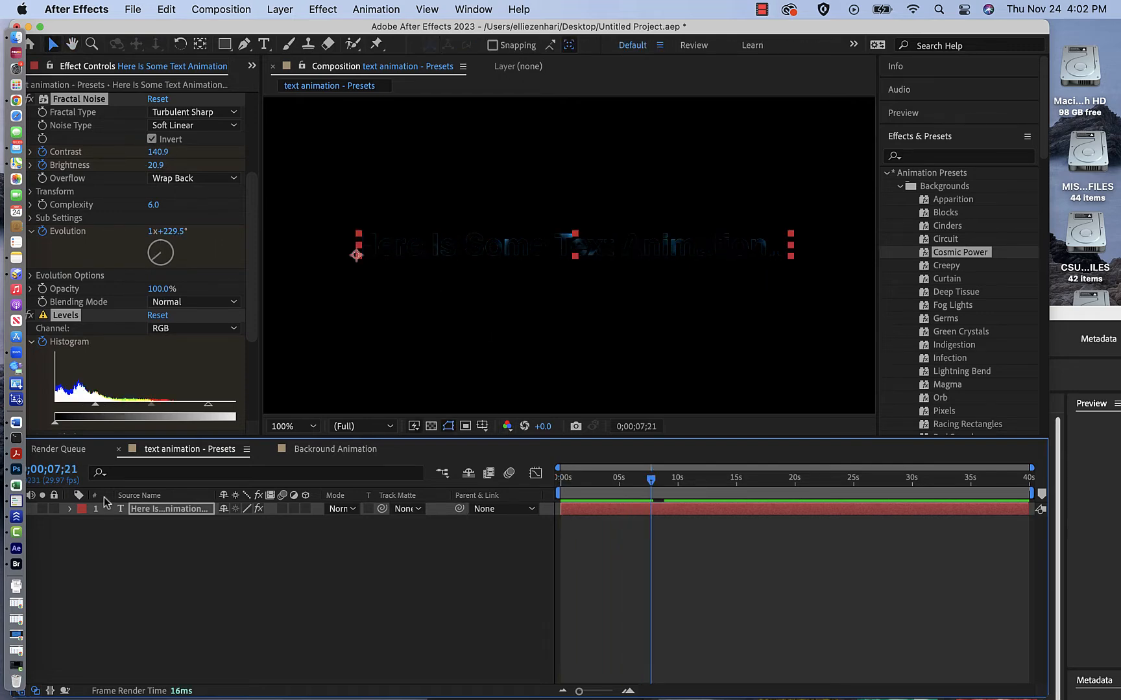
Expand the text layer's effects and set the Tritone Shadows colour to a saturated blue
click(69, 509)
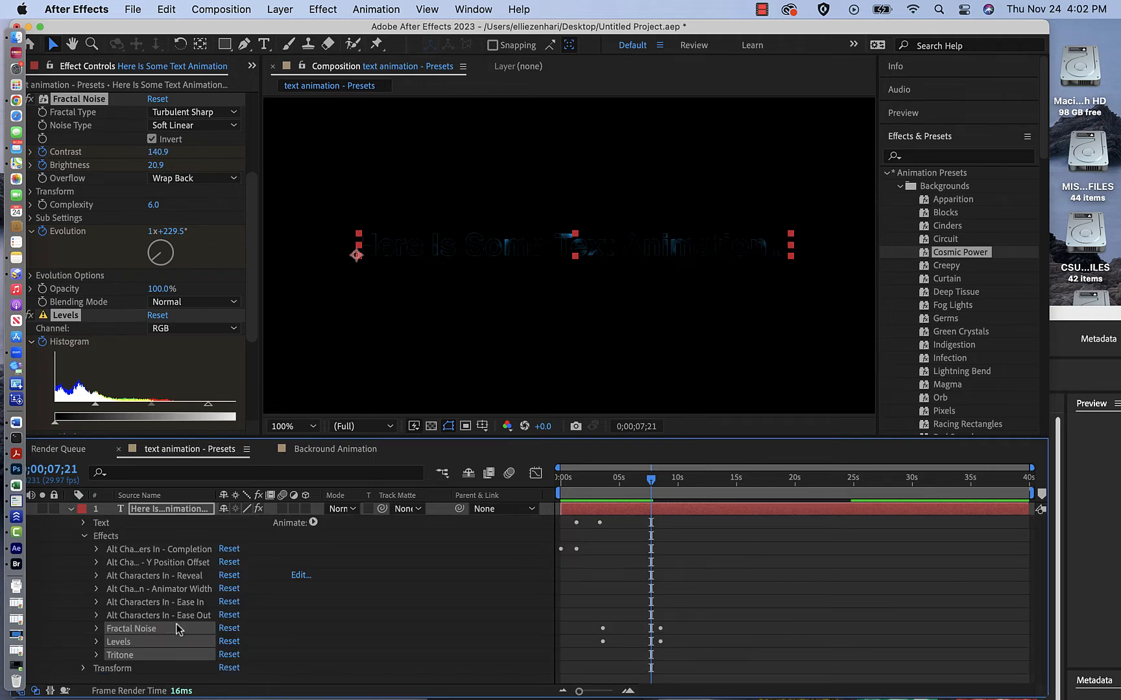
click(97, 655)
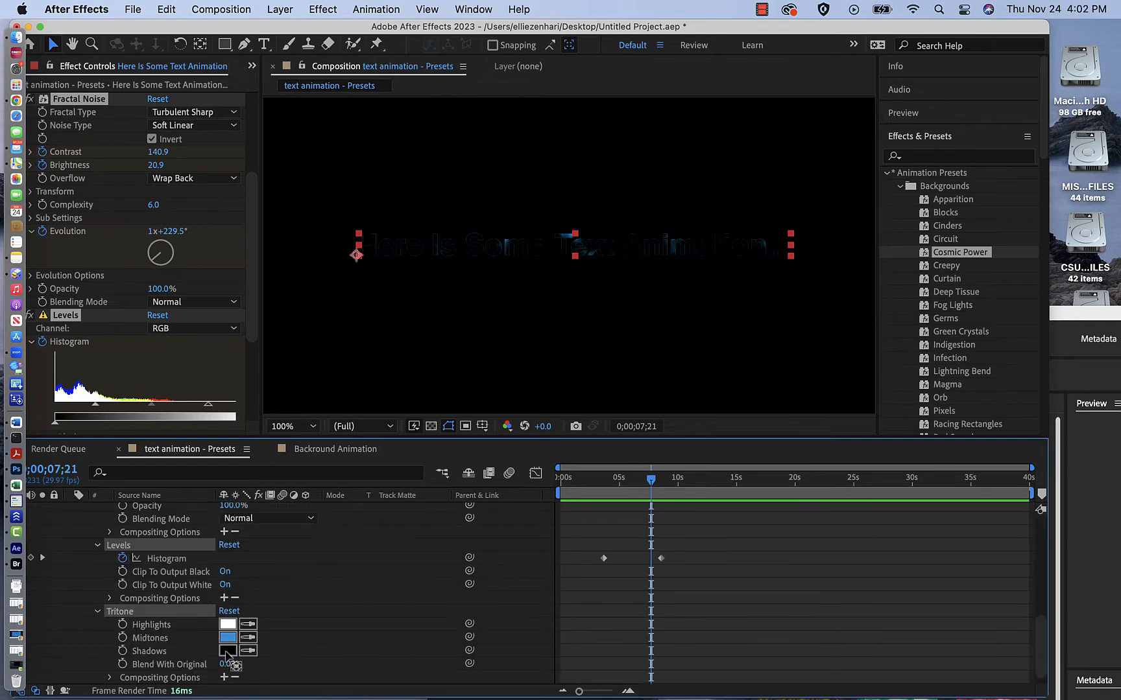
click(227, 651)
mouse_move(539, 457)
mouse_down()
mouse_move(572, 393)
mouse_move(576, 456)
mouse_move(610, 459)
mouse_up()
click(636, 404)
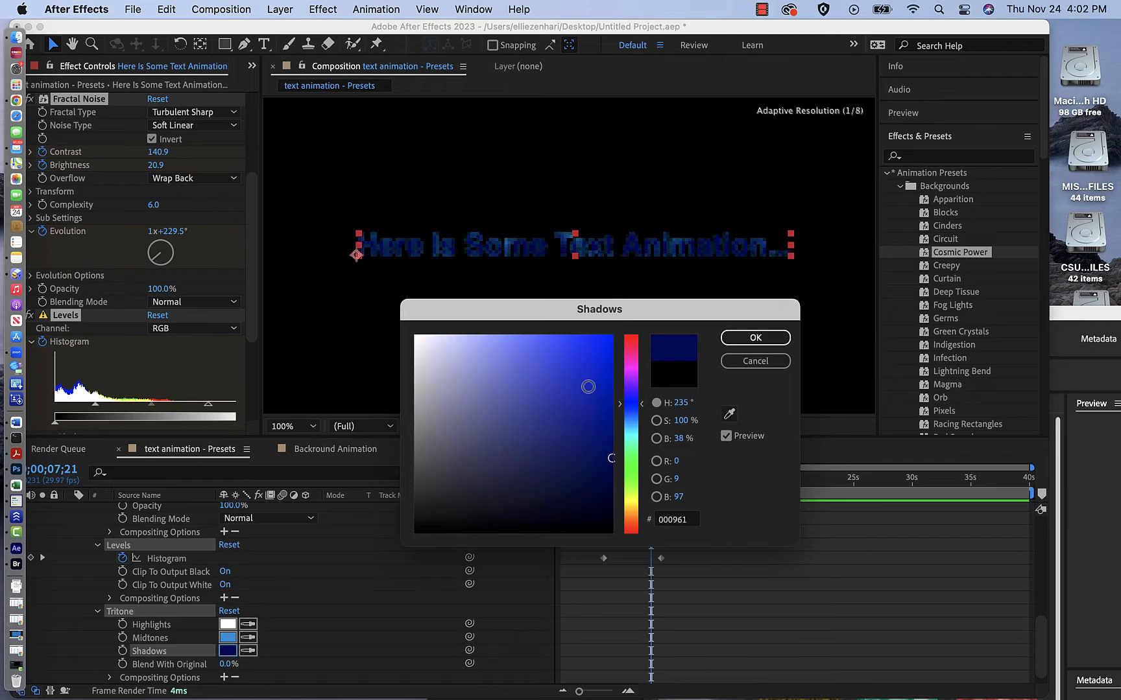
click(603, 365)
click(741, 341)
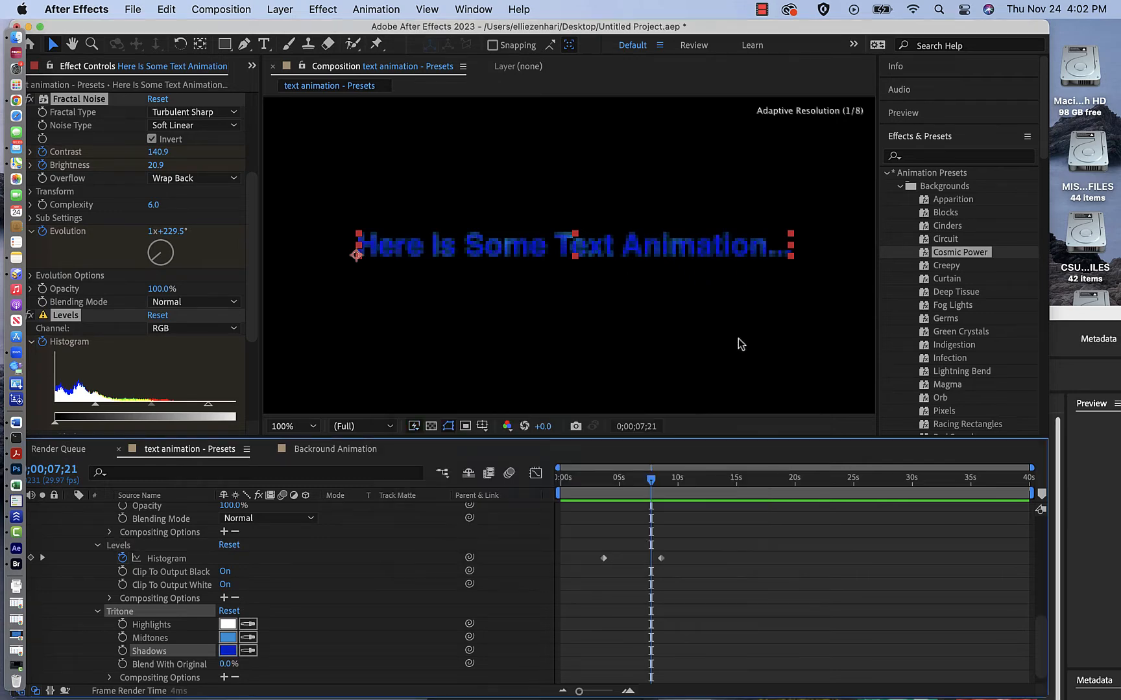
Play back the recoloured text animation, stop it, and collapse the text layer's properties
click(736, 343)
key(space)
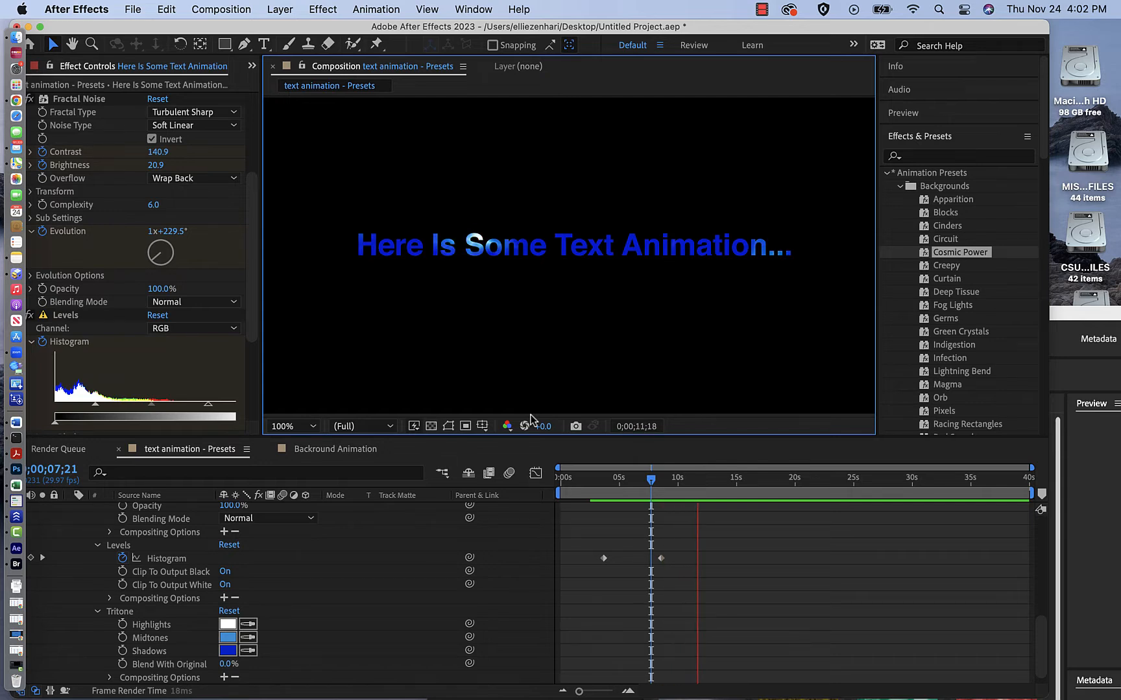
key(space)
scroll(198, 512, up, 15)
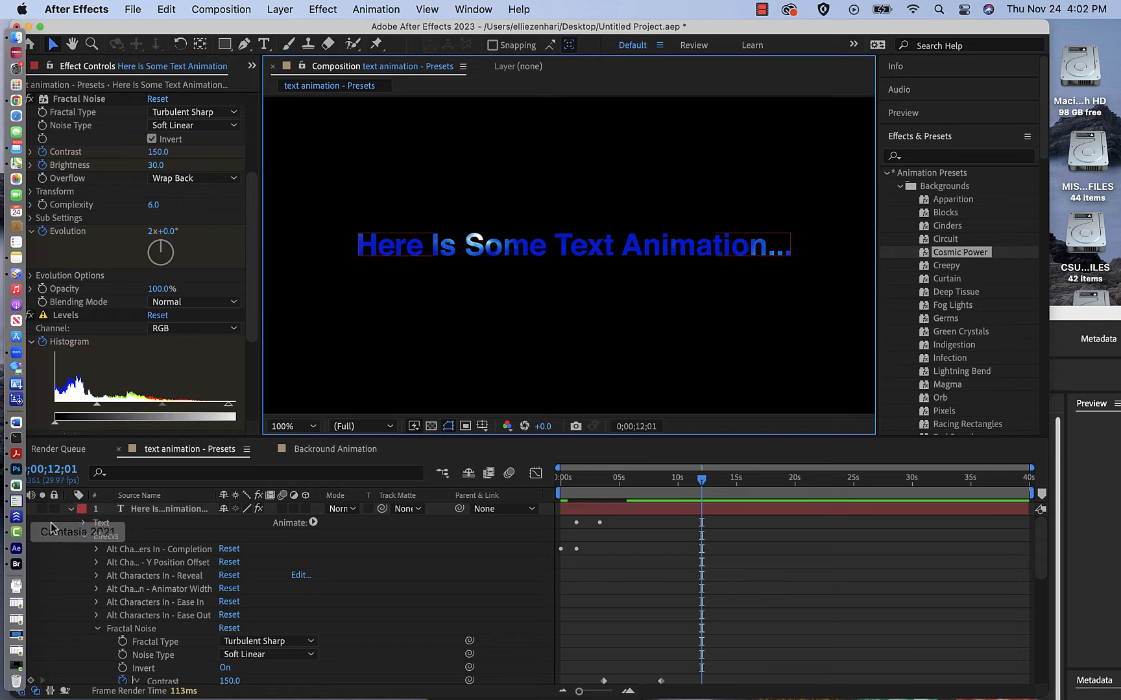
click(68, 510)
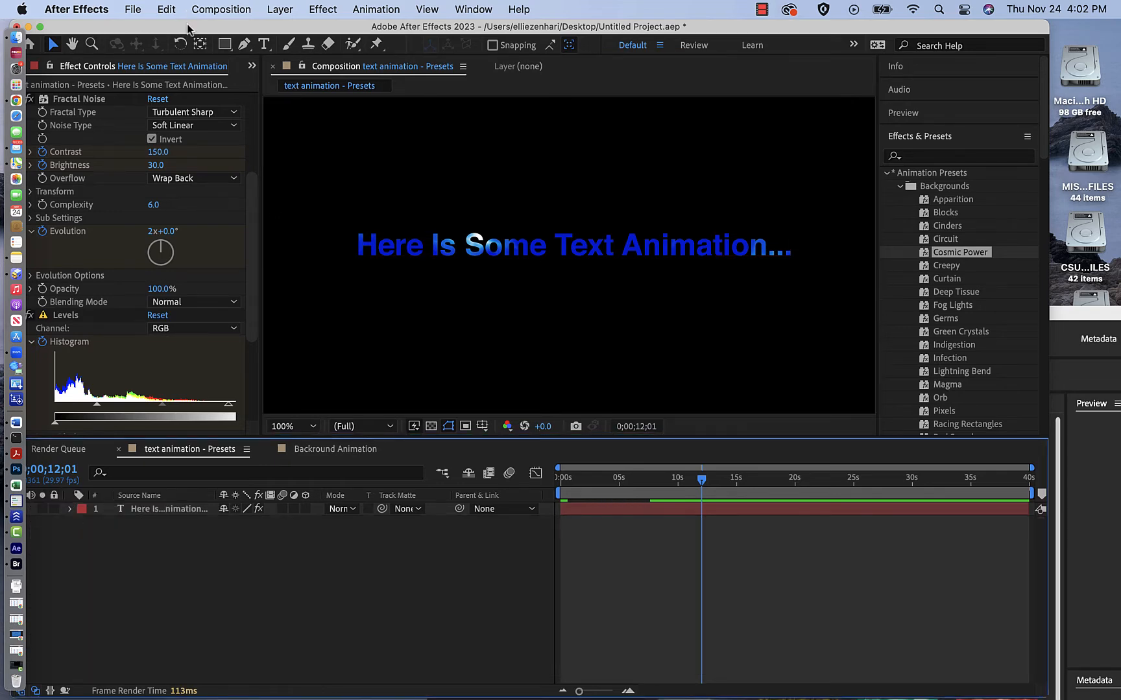
Open the Backround Animation composition and add a solid layer with the default deep blue settings
drag(187, 26, 259, 26)
click(91, 67)
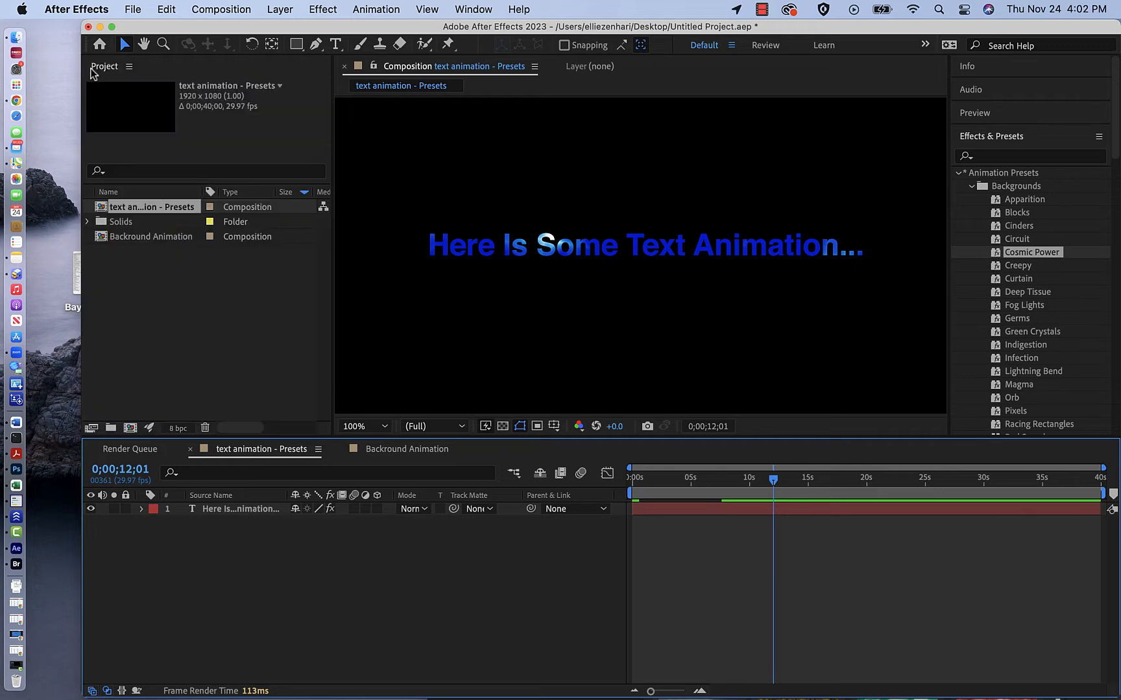
double_click(103, 237)
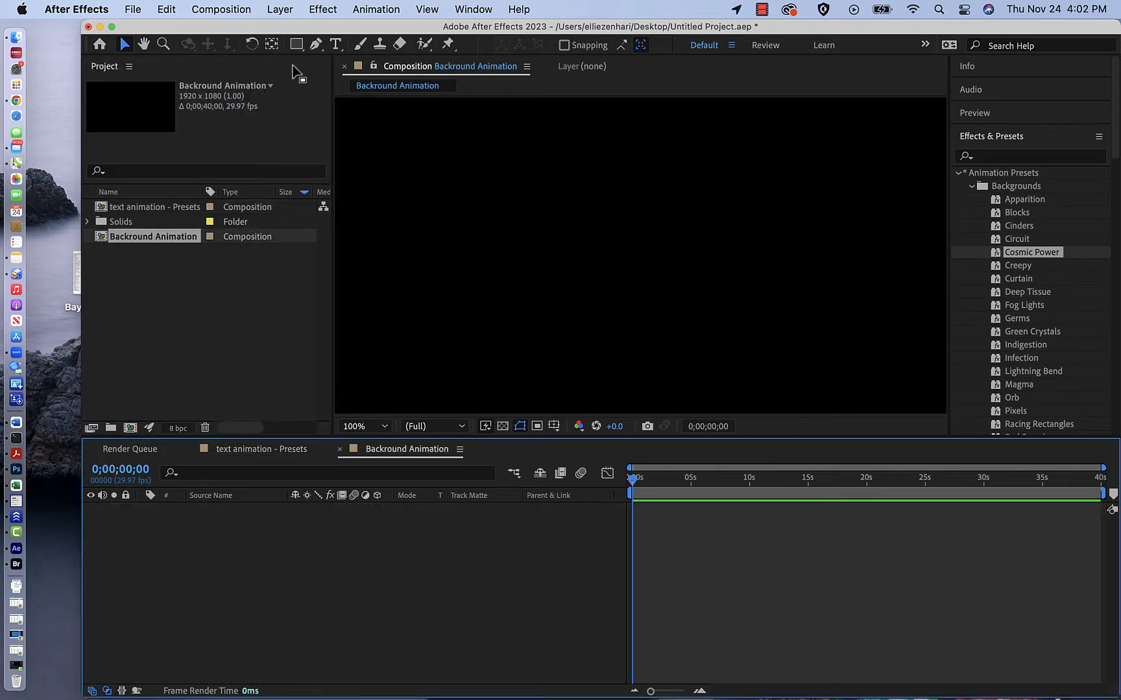
click(280, 10)
mouse_move(286, 31)
click(482, 52)
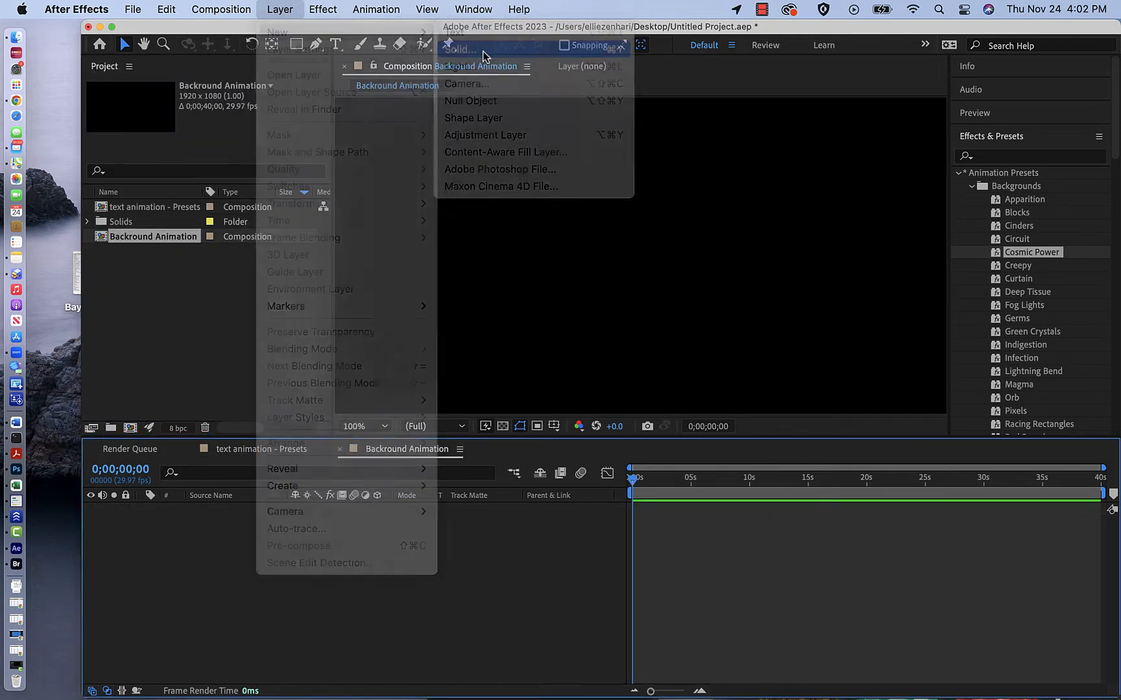
key(Return)
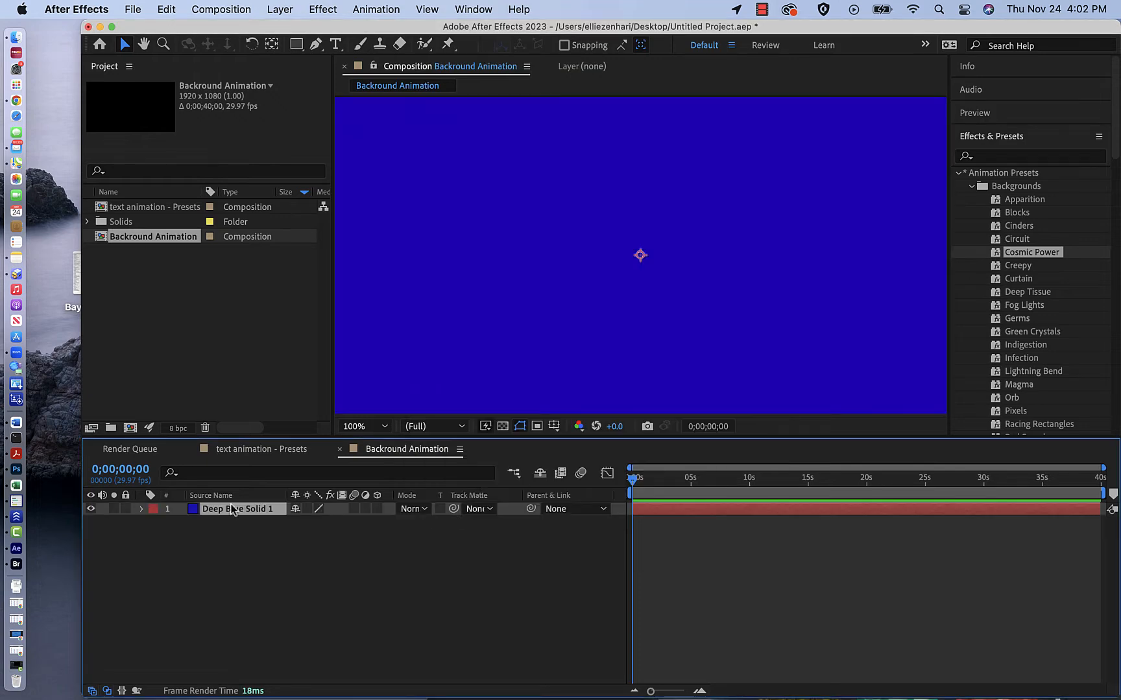
Change the solid layer's colour to near-black, hex 030303, in its Solid Settings
click(280, 9)
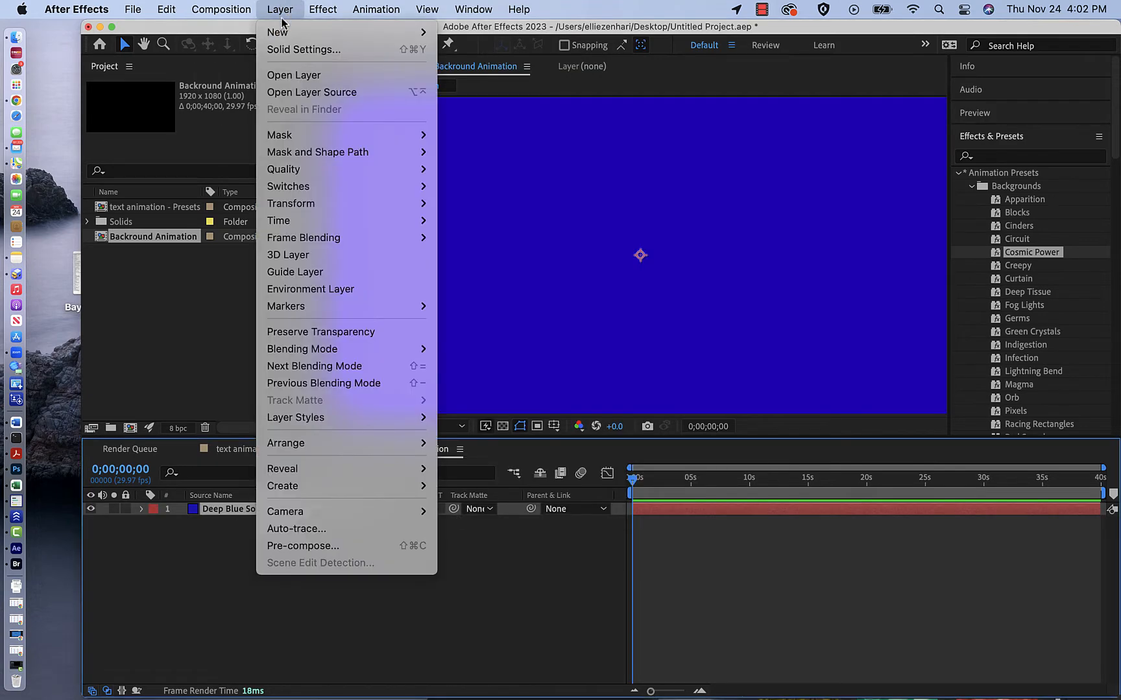
click(293, 52)
click(580, 445)
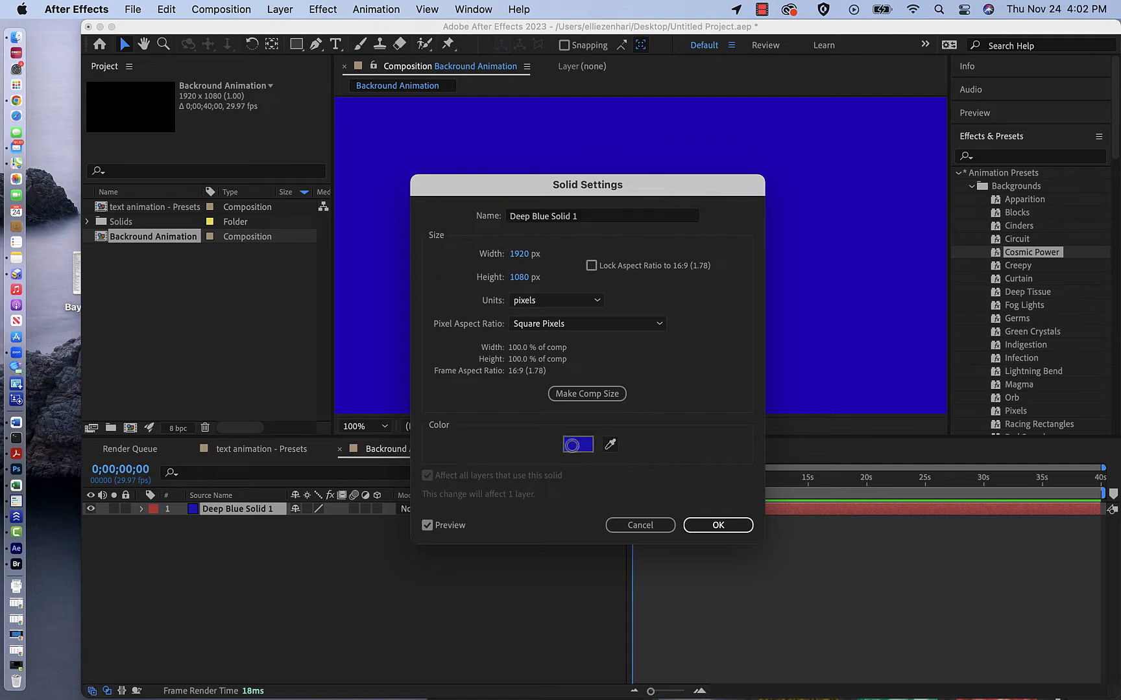
drag(510, 507, 396, 527)
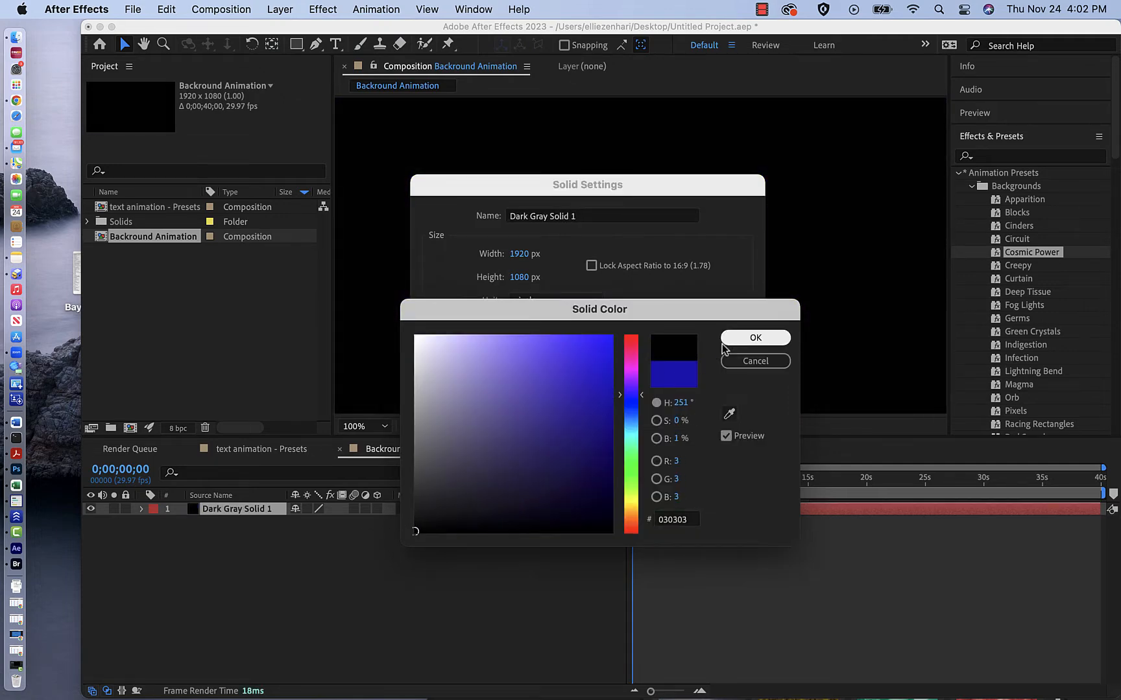
click(723, 338)
click(712, 526)
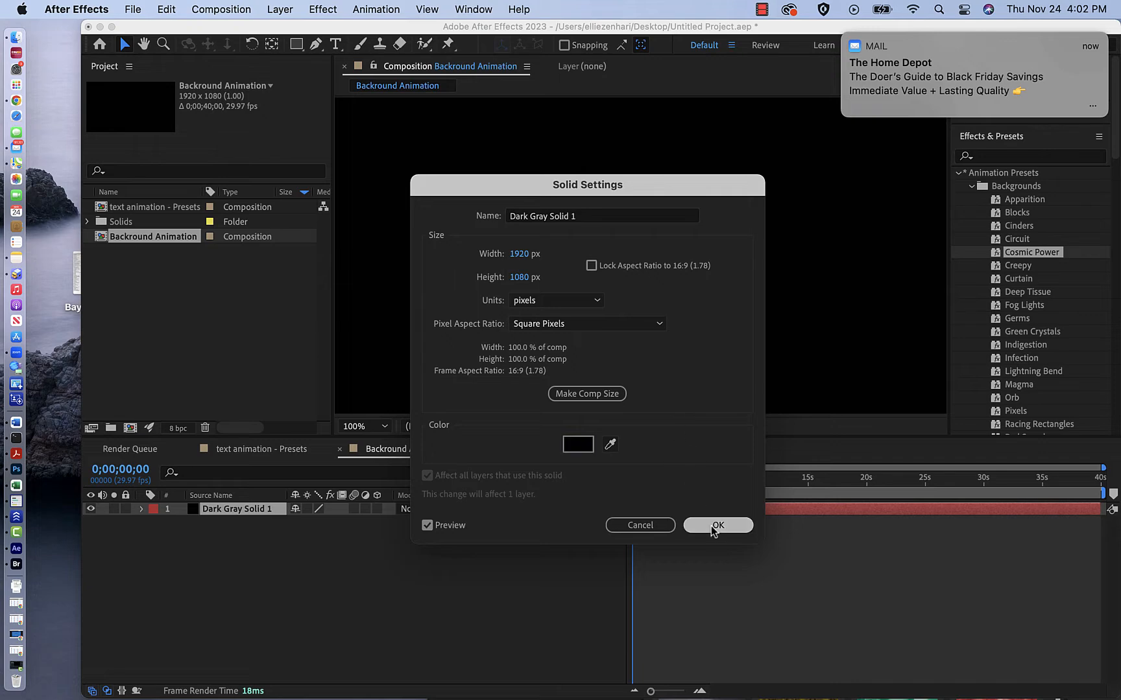
Look over the background preset thumbnails in Bridge and return to the Backround Animation composition in After Effects
drag(659, 28, 494, 22)
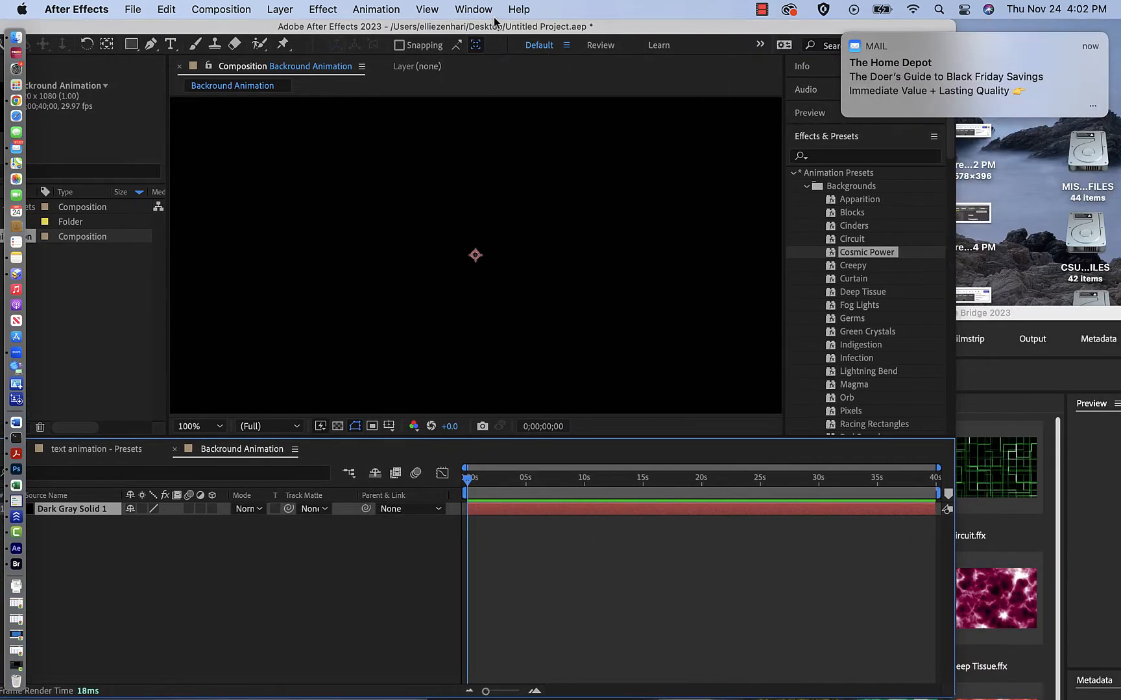
drag(1047, 314, 894, 86)
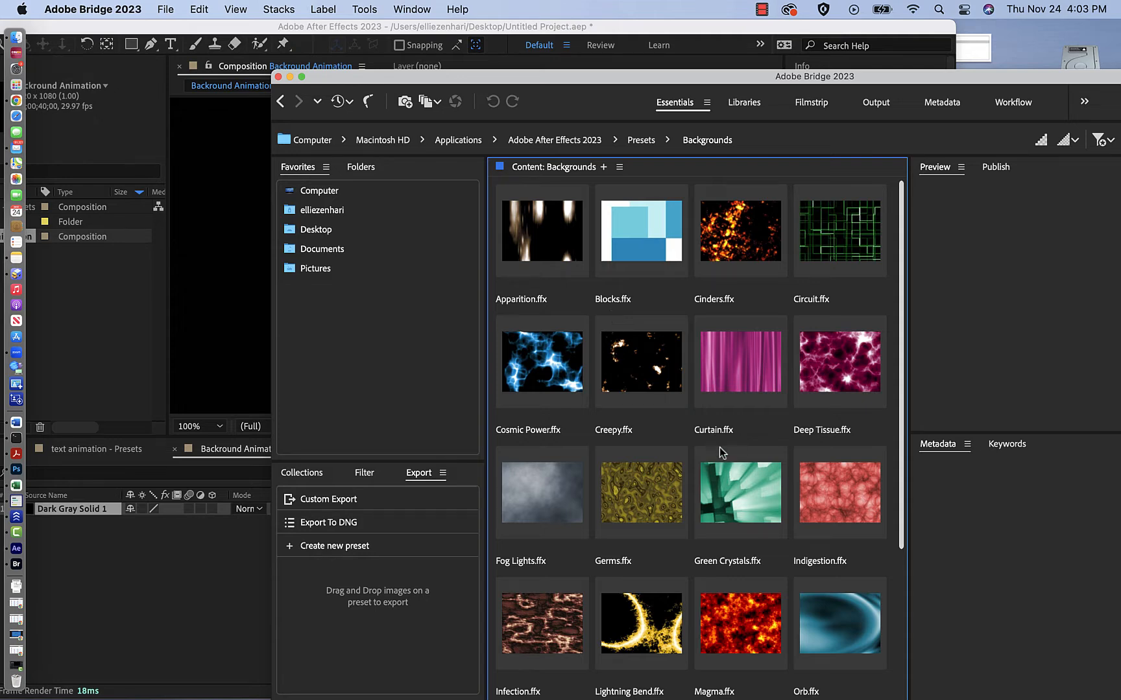
click(201, 300)
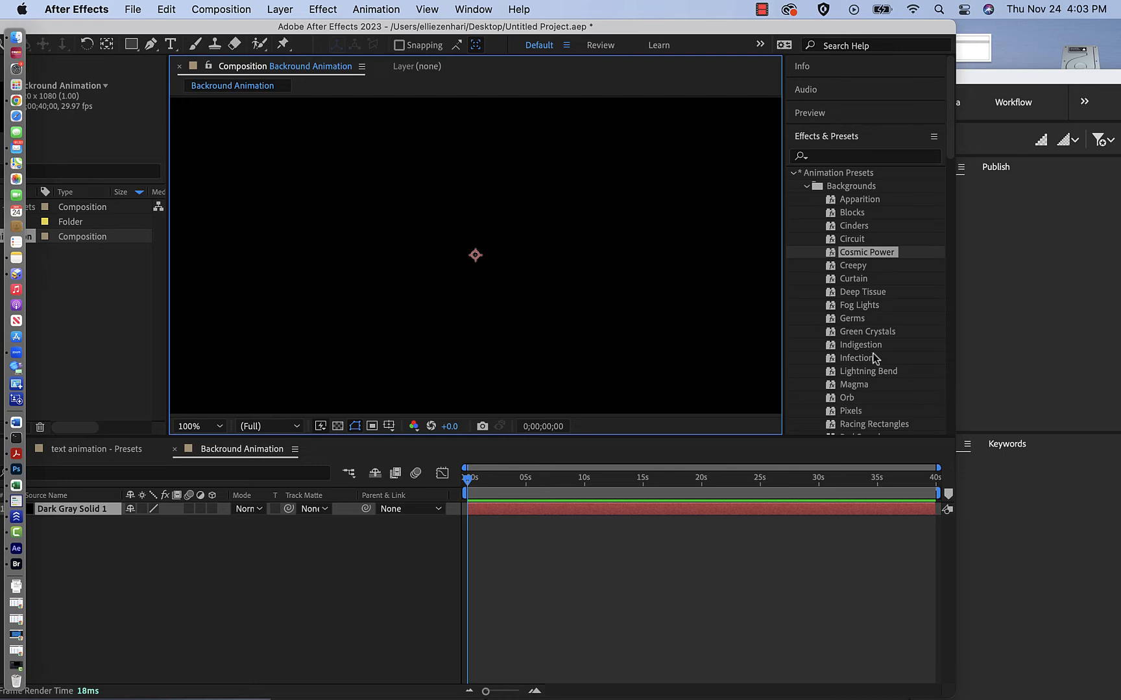
Apply the Curtain background preset to the dark solid layer and play back the composition
drag(832, 284, 527, 236)
key(space)
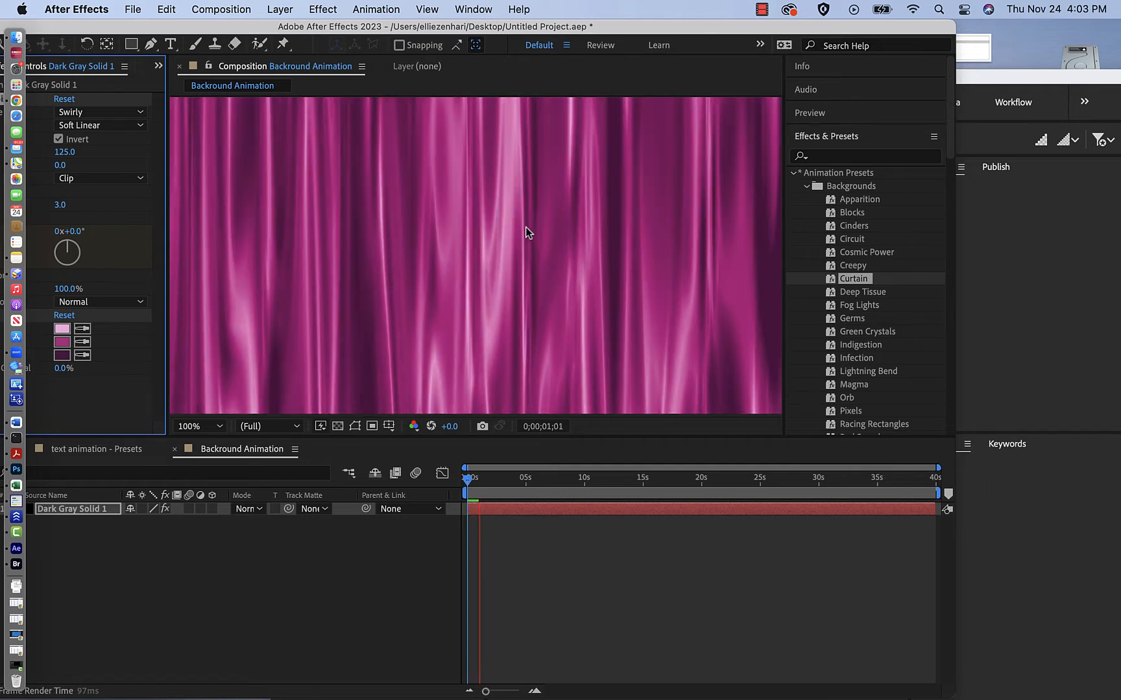
Expand the solid layer's effects and set the Tritone Shadows colour to dark green, hex 154F1D
drag(184, 21, 368, 27)
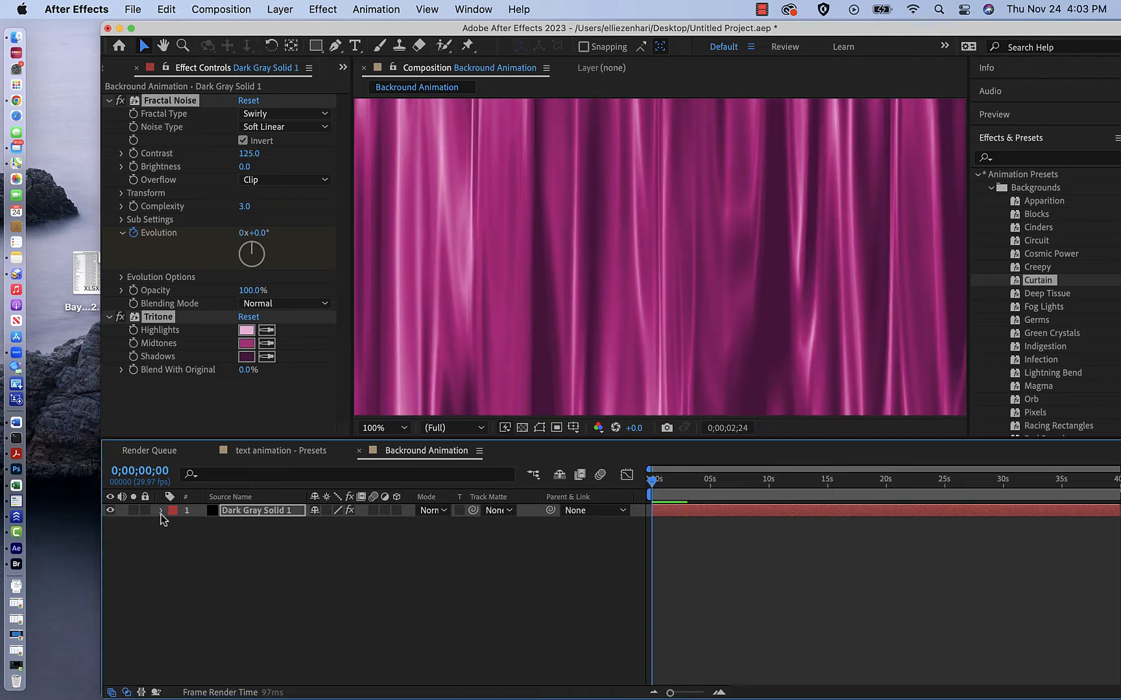
click(161, 511)
click(174, 525)
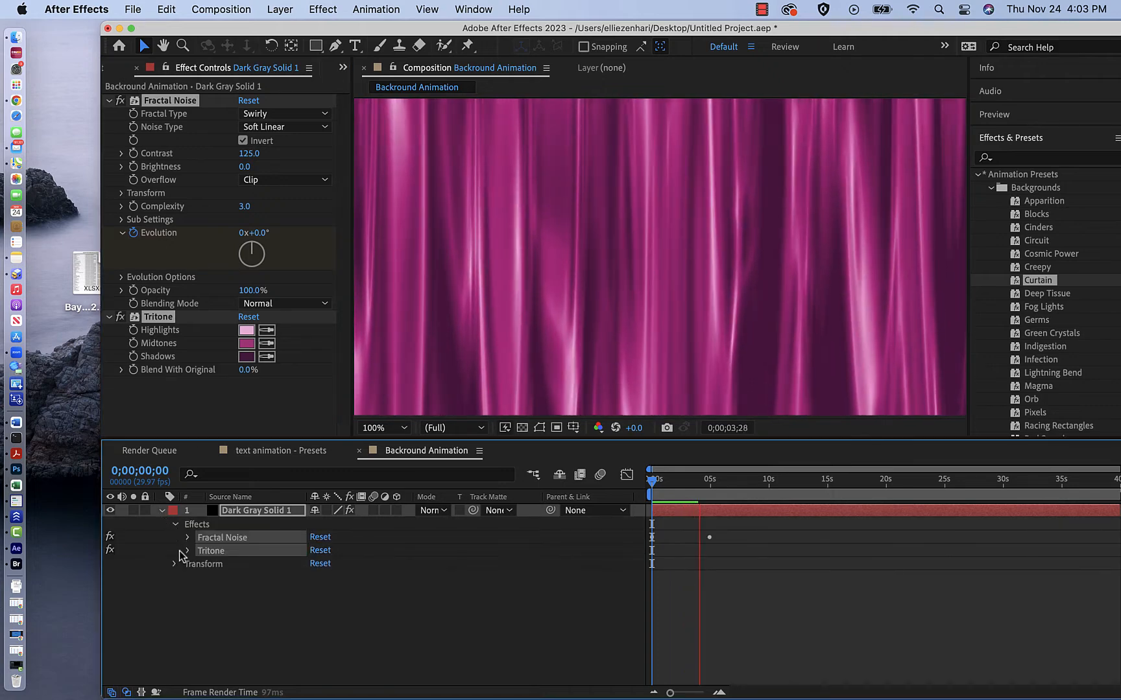
click(188, 550)
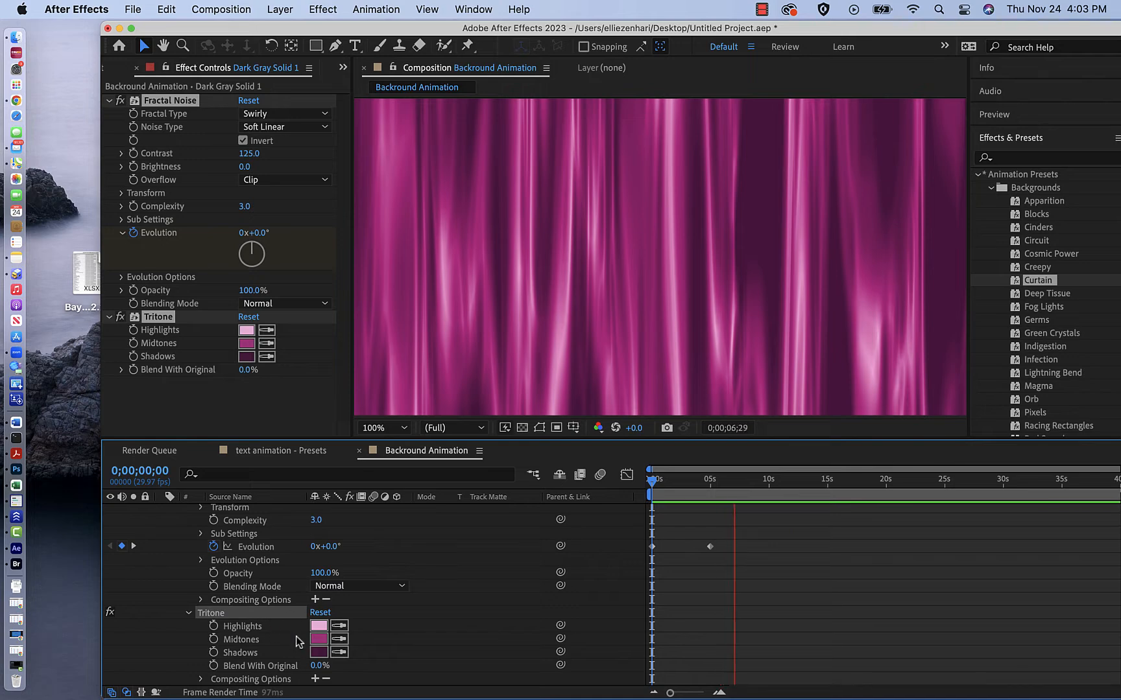
click(321, 654)
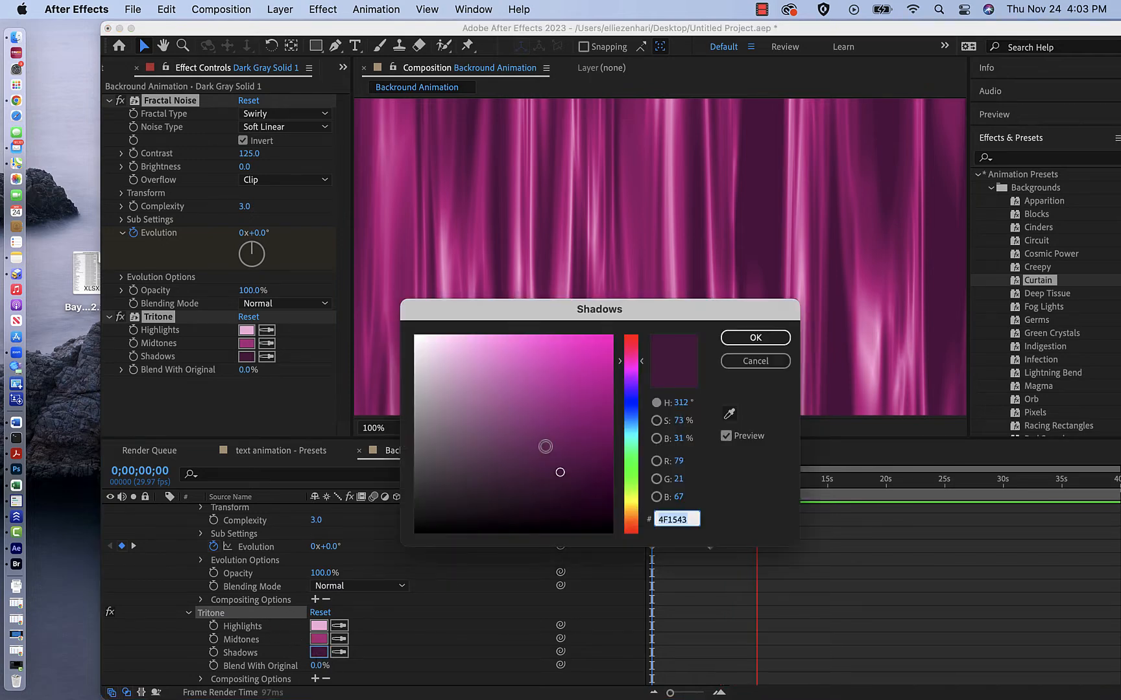
click(628, 467)
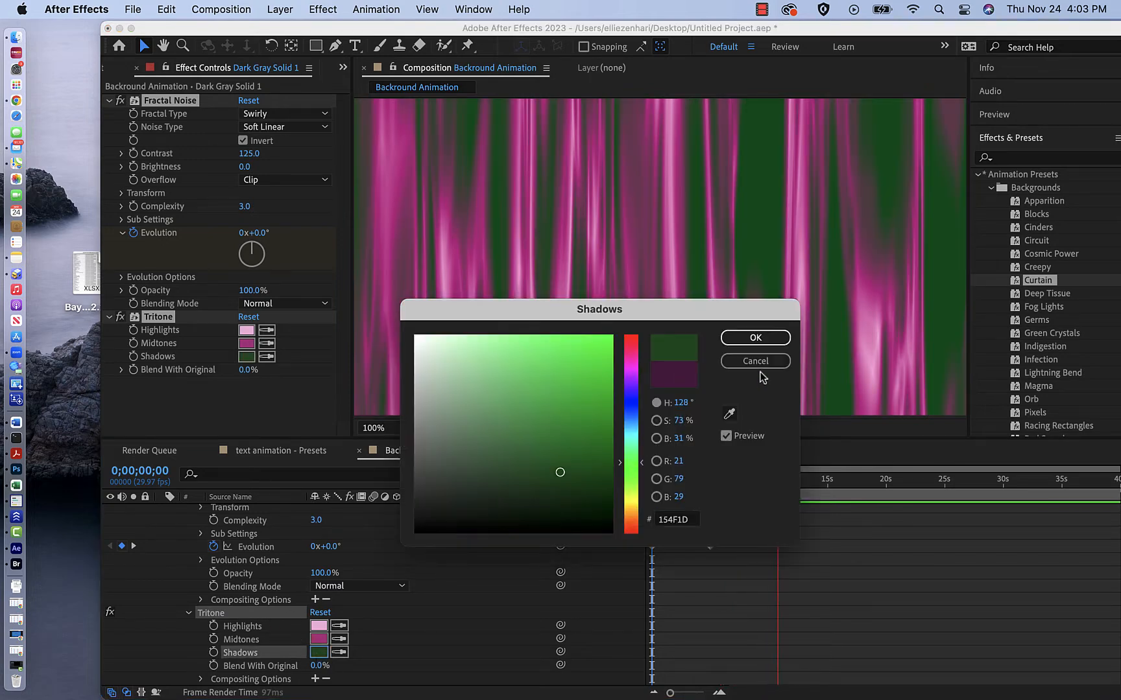
click(755, 338)
Set the Tritone Midtones colour of the solid layer to a muted green, hex 447356
click(318, 639)
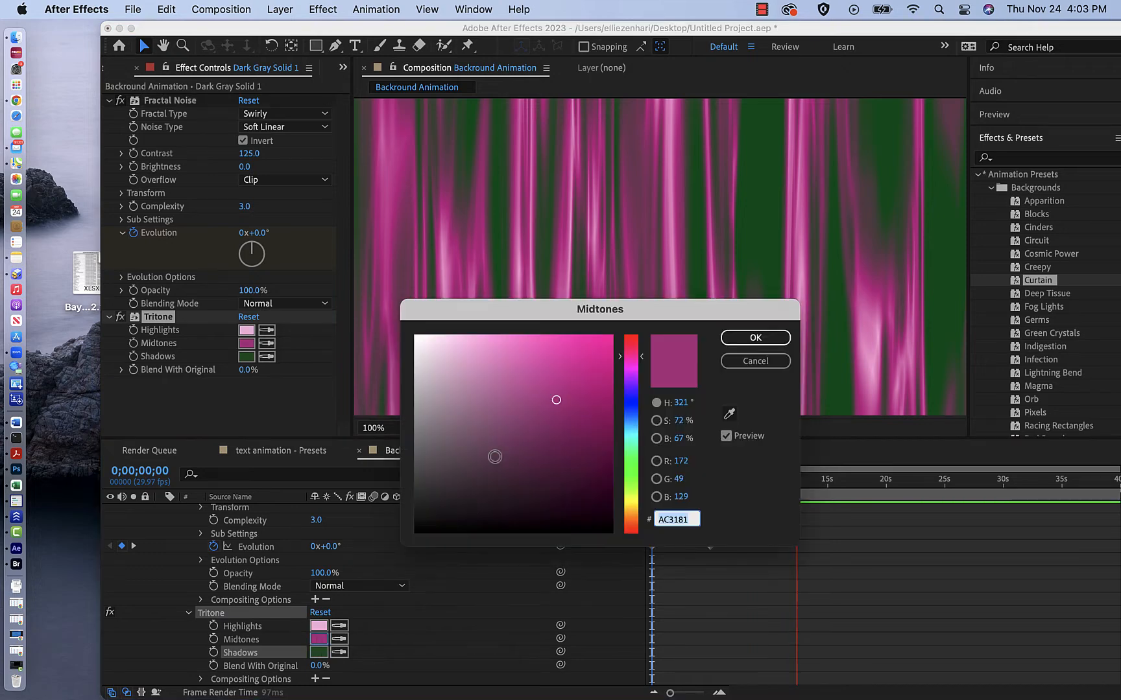
click(629, 455)
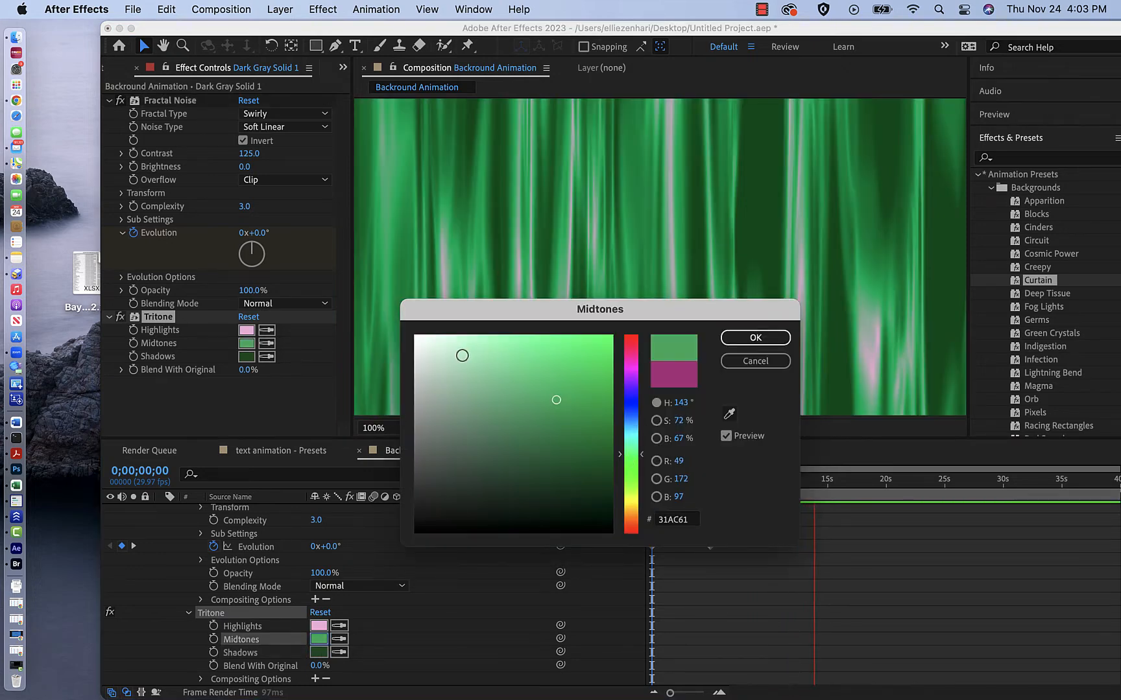
click(428, 358)
click(465, 410)
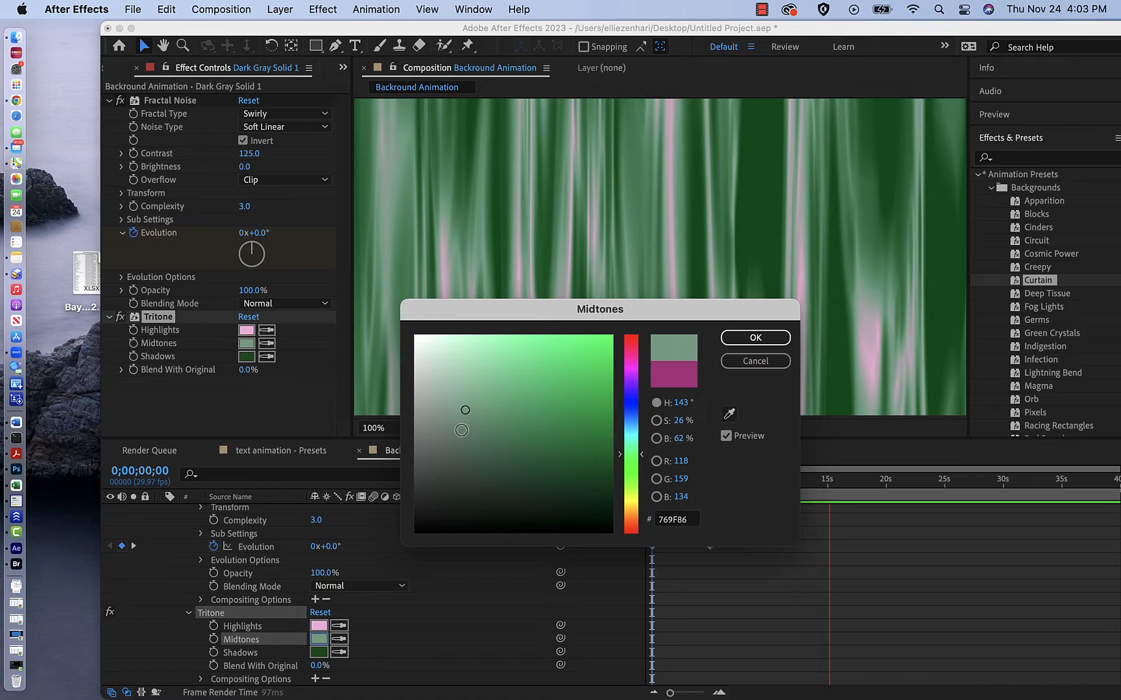
click(448, 500)
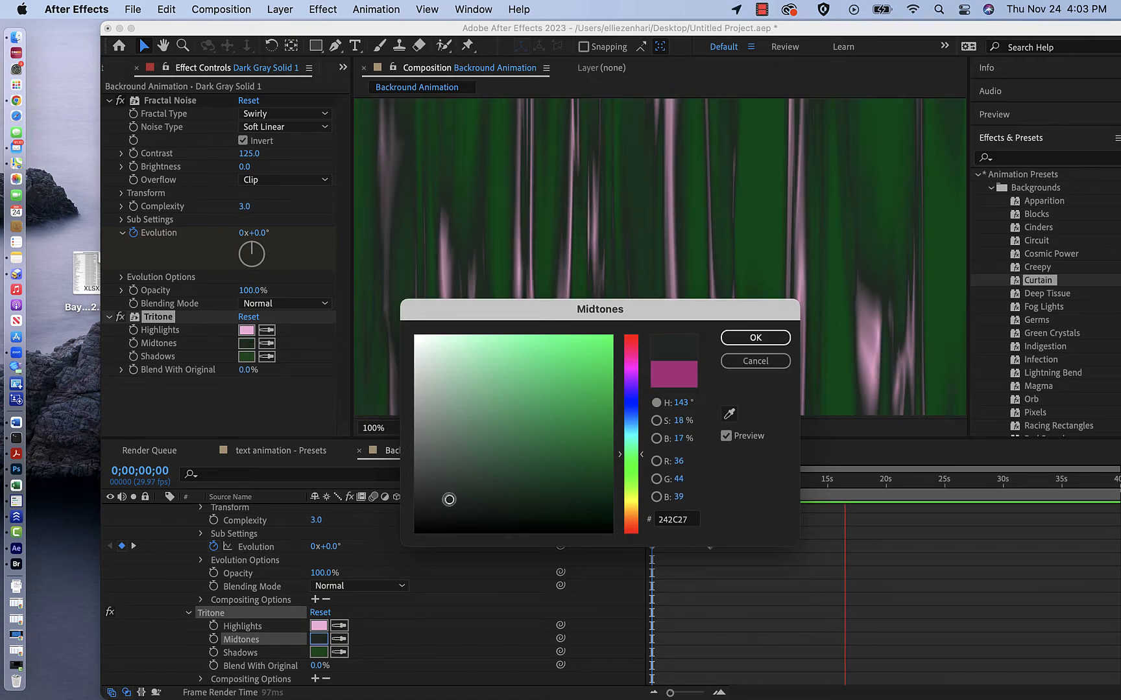
mouse_move(449, 499)
mouse_down()
mouse_move(456, 470)
mouse_move(496, 444)
mouse_up()
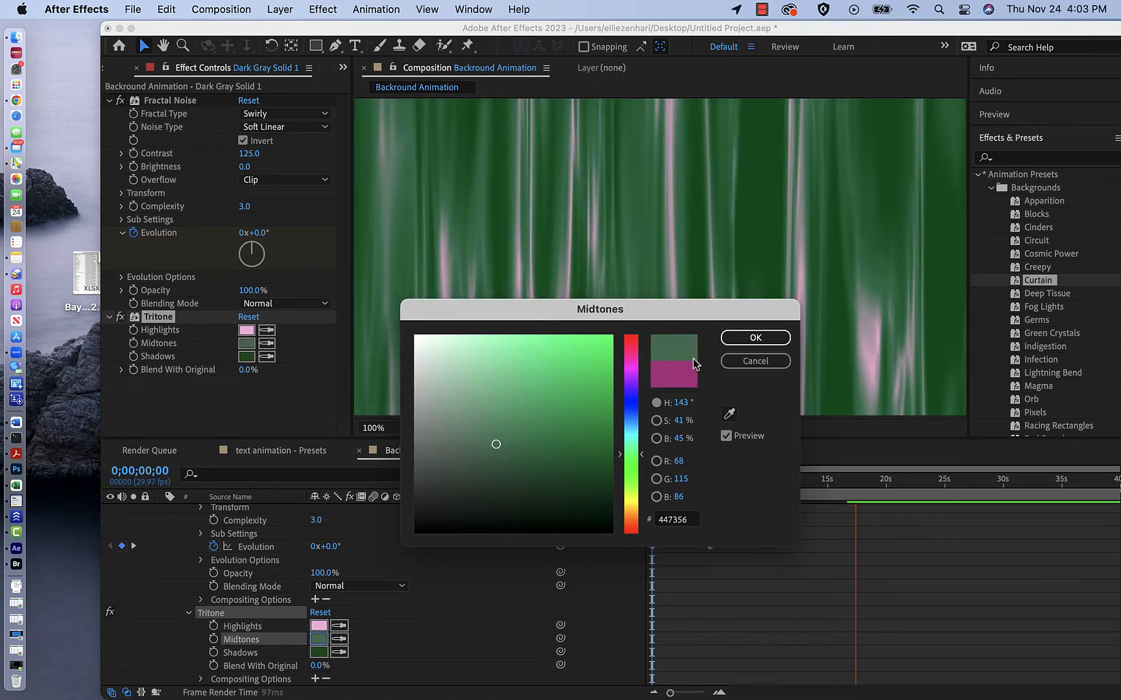
click(755, 337)
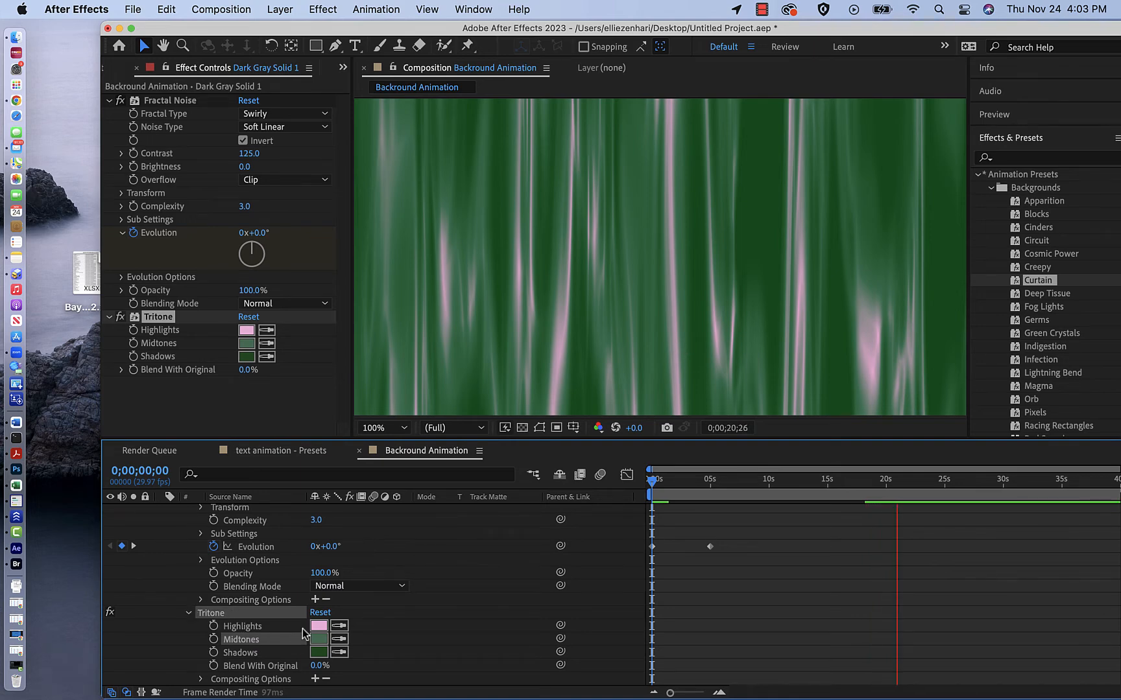
Set the Tritone Highlights colour of the solid layer to near-white, hex F8F8F8
click(319, 625)
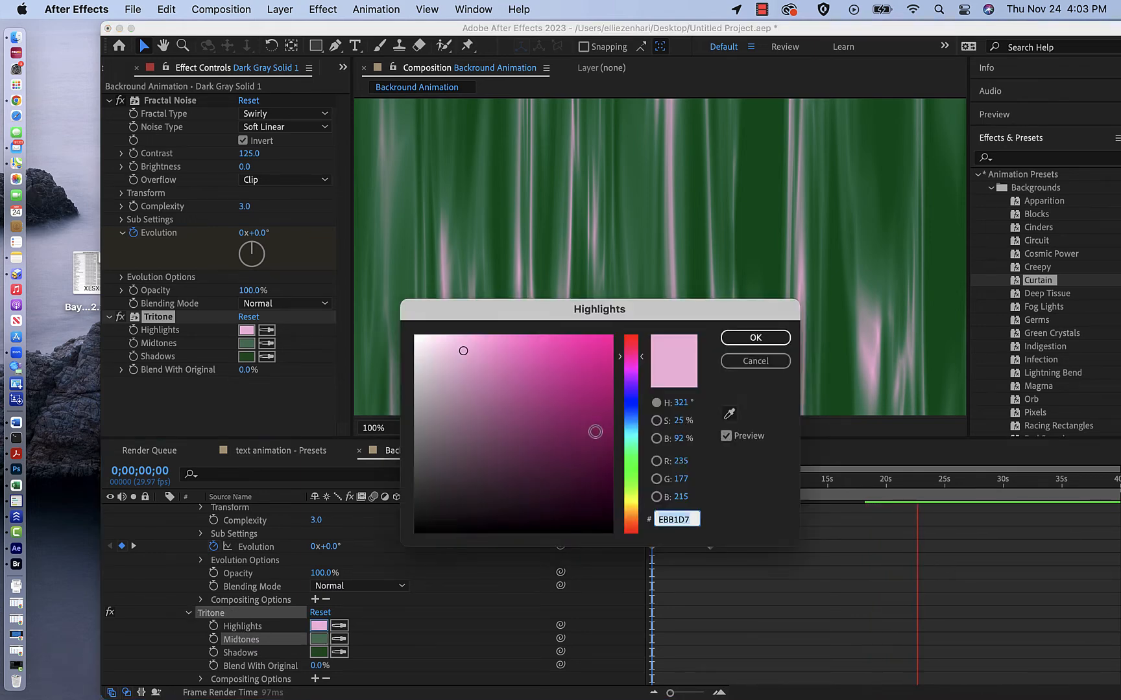
drag(428, 353, 369, 341)
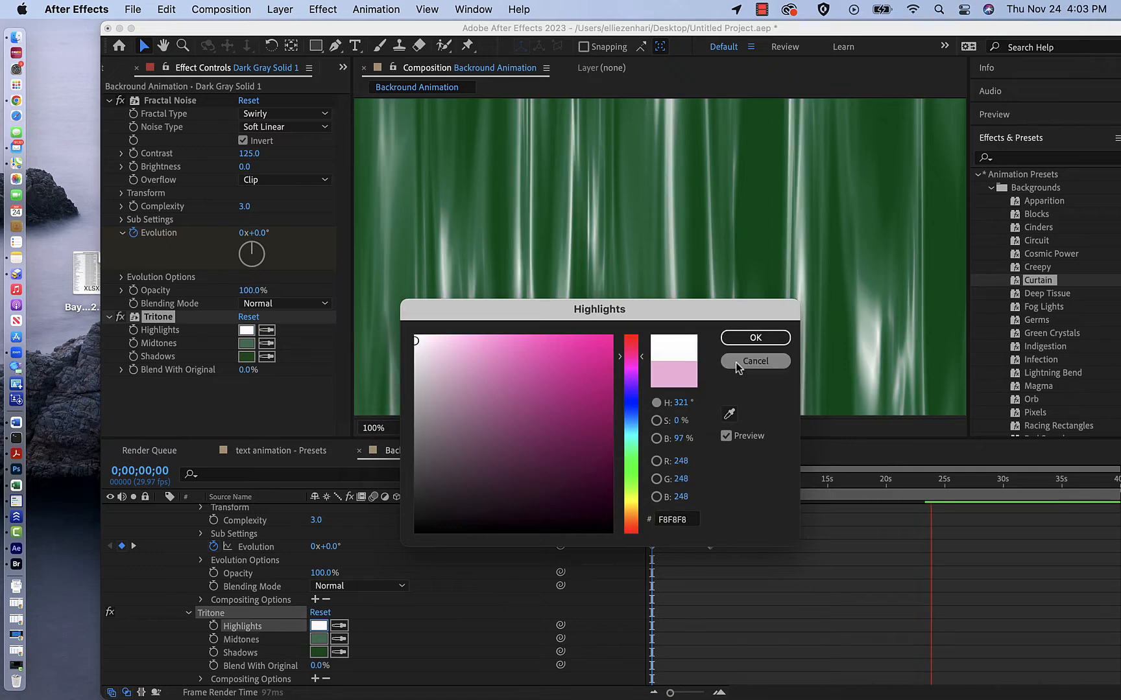
click(746, 339)
scroll(326, 580, down, 1)
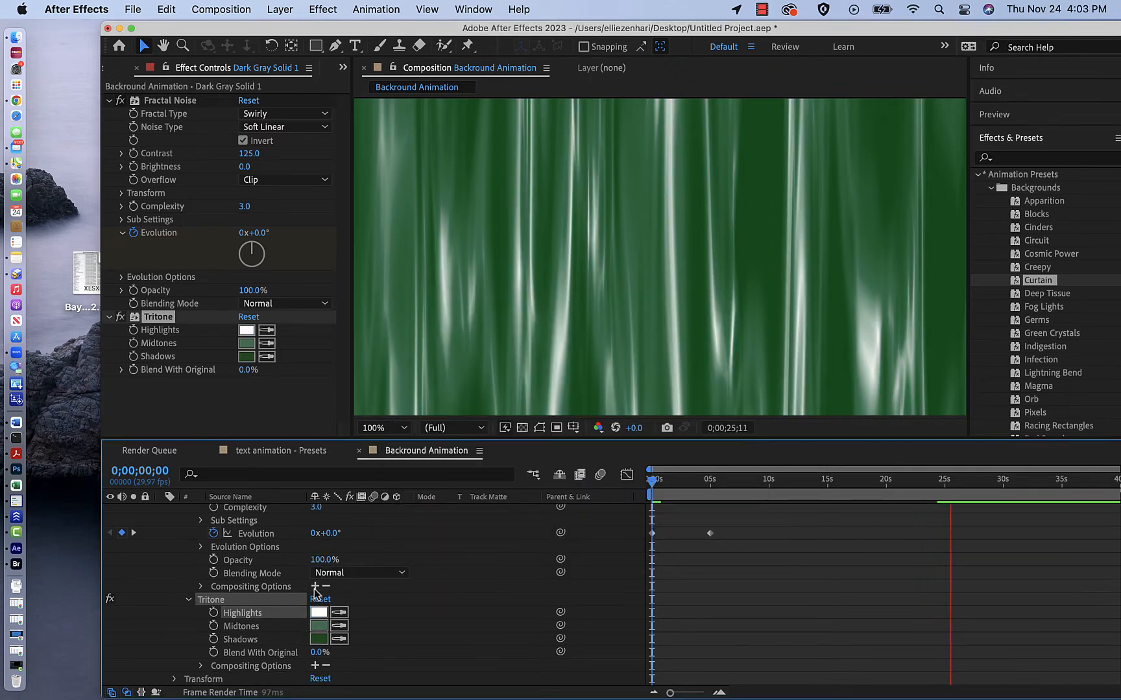
Collapse the Tritone settings, try the Dynamic and Terrain fractal types for Fractal Noise, and settle on Strings
click(188, 600)
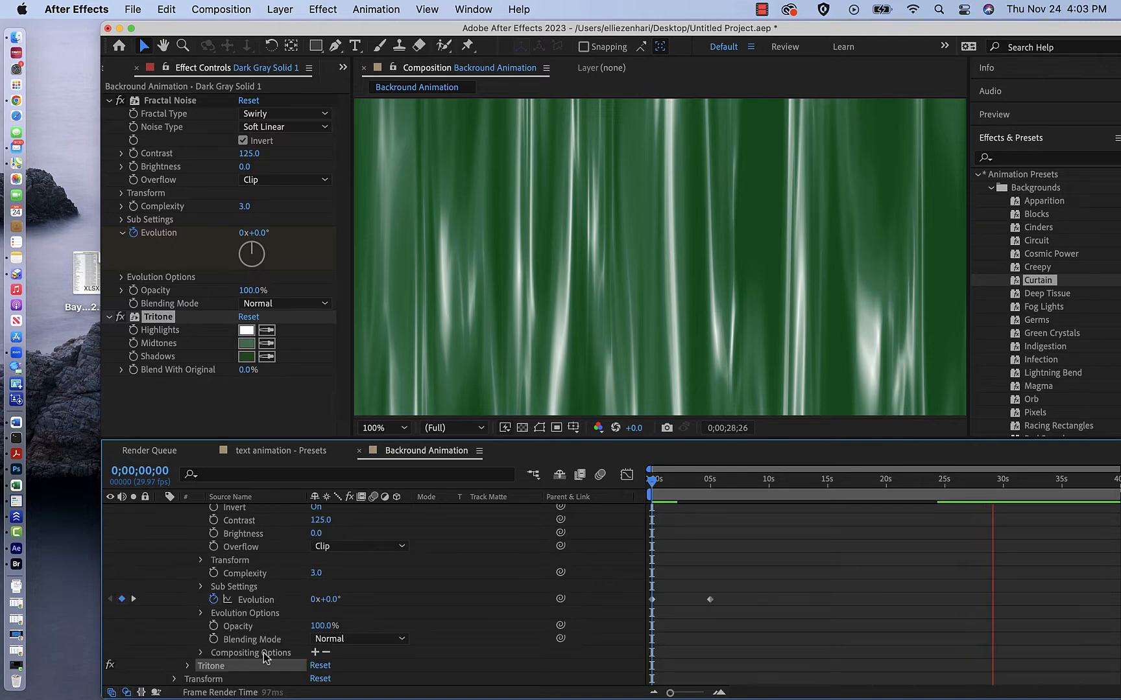
scroll(256, 656, up, 3)
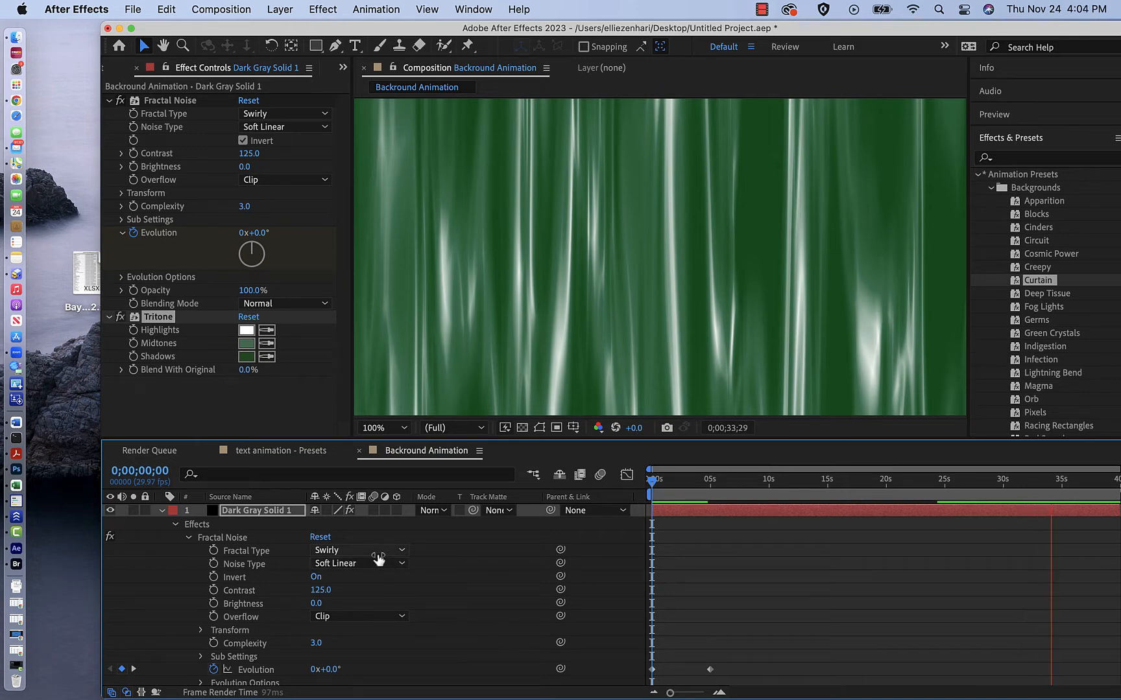
click(375, 557)
click(375, 565)
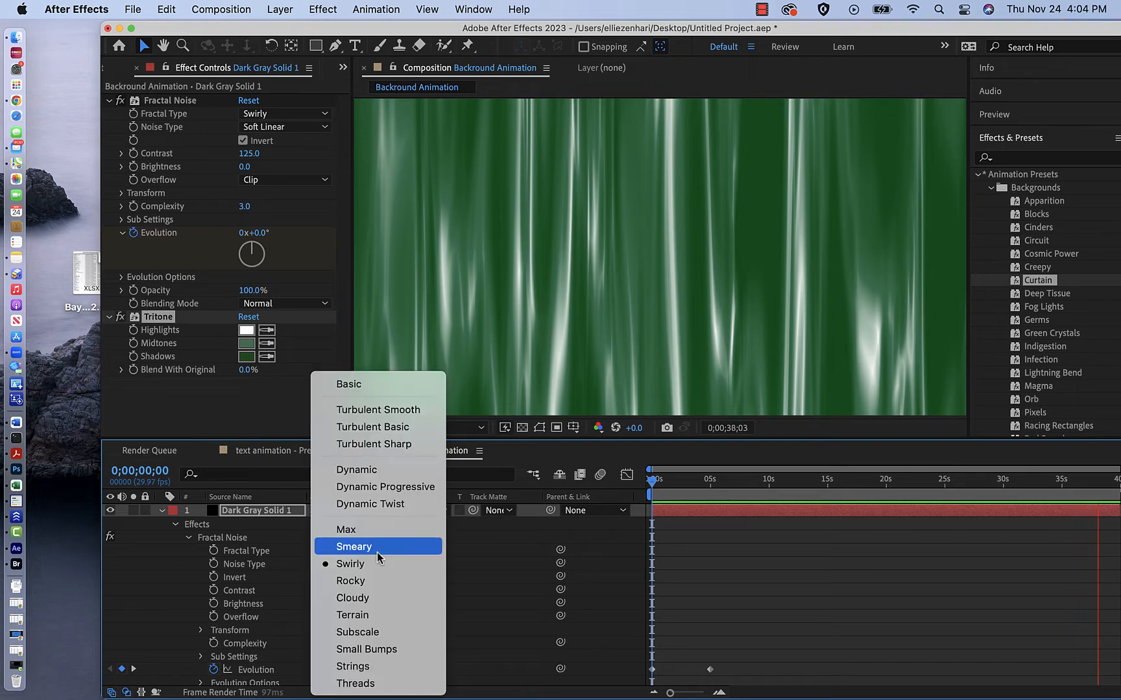
click(375, 556)
click(358, 469)
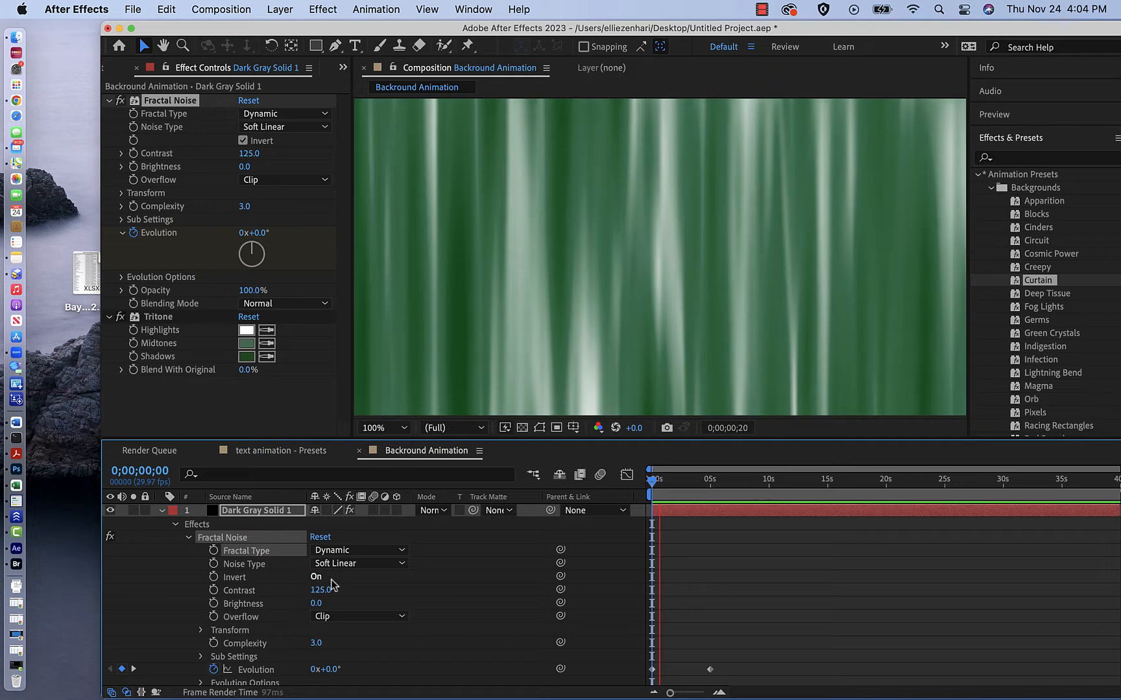
click(384, 556)
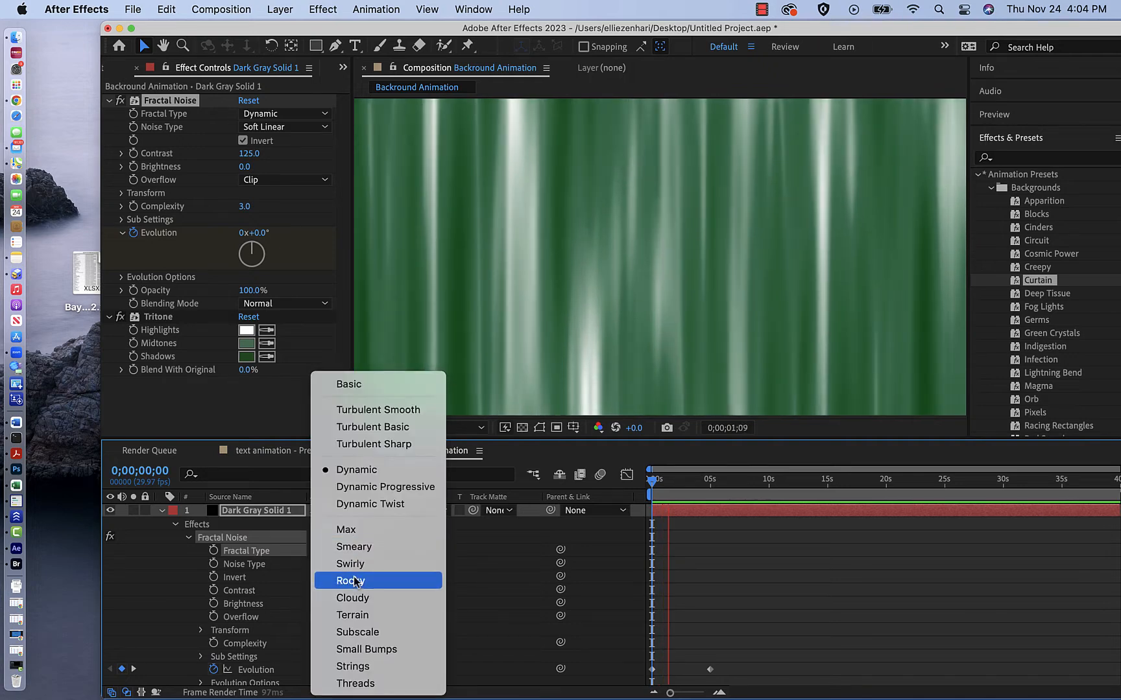
click(354, 615)
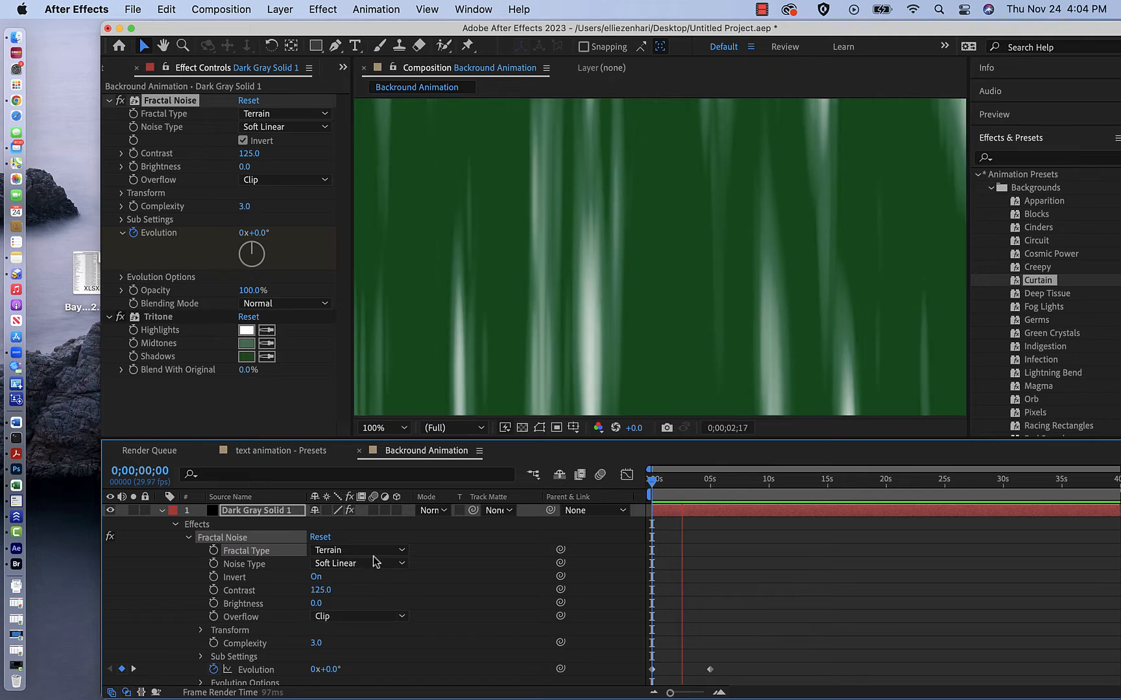
click(373, 556)
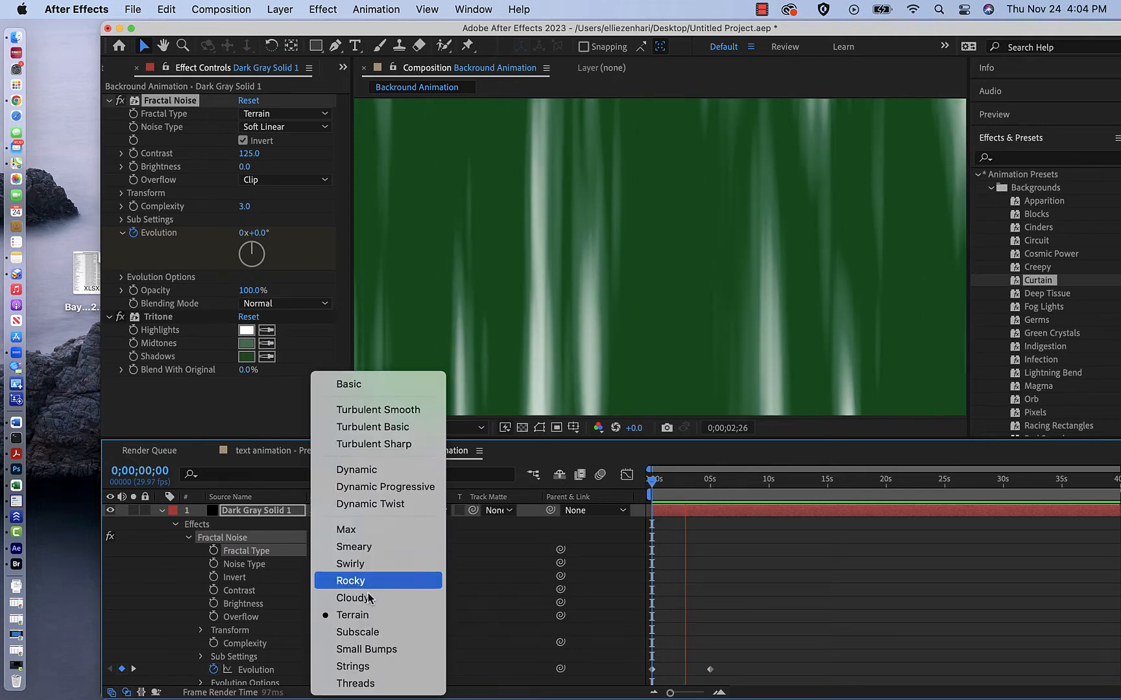
click(365, 666)
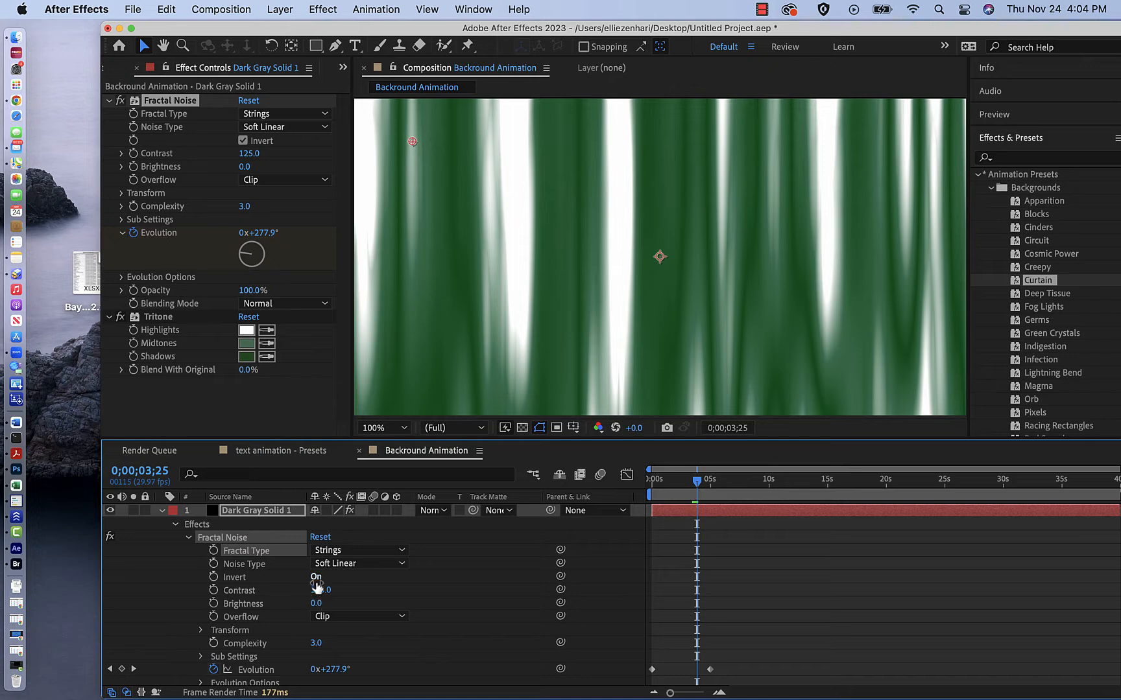
Toggle the Fractal Noise Invert option off and back on and look through the remaining settings
click(315, 579)
click(316, 580)
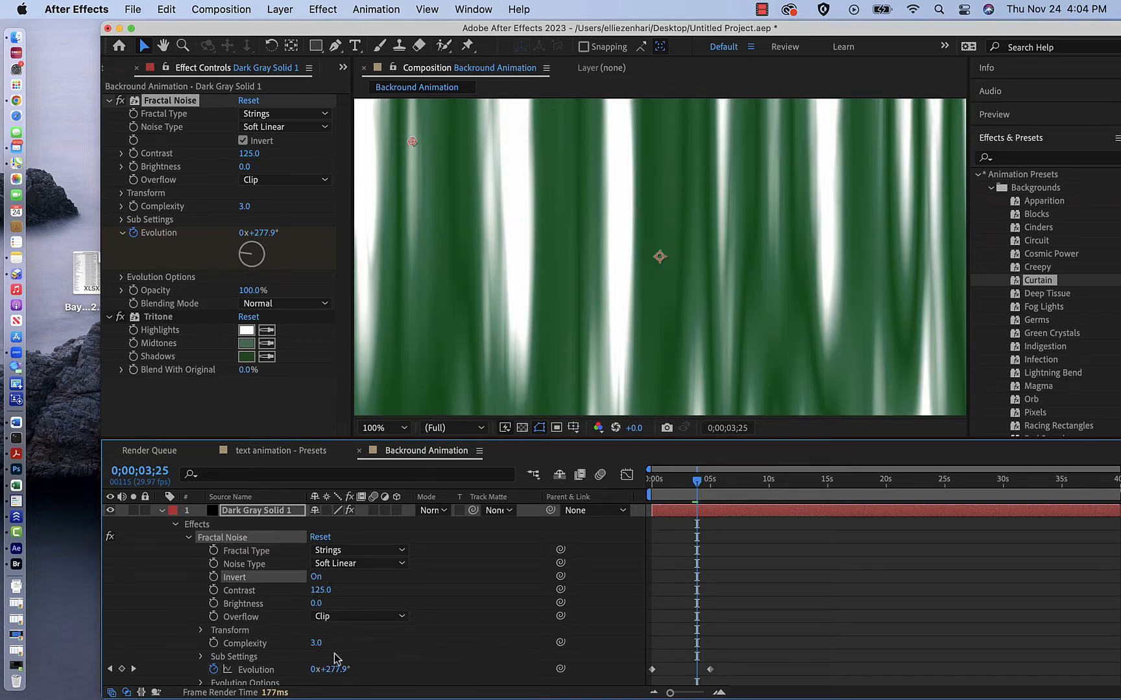
scroll(336, 658, down, 3)
scroll(337, 658, up, 3)
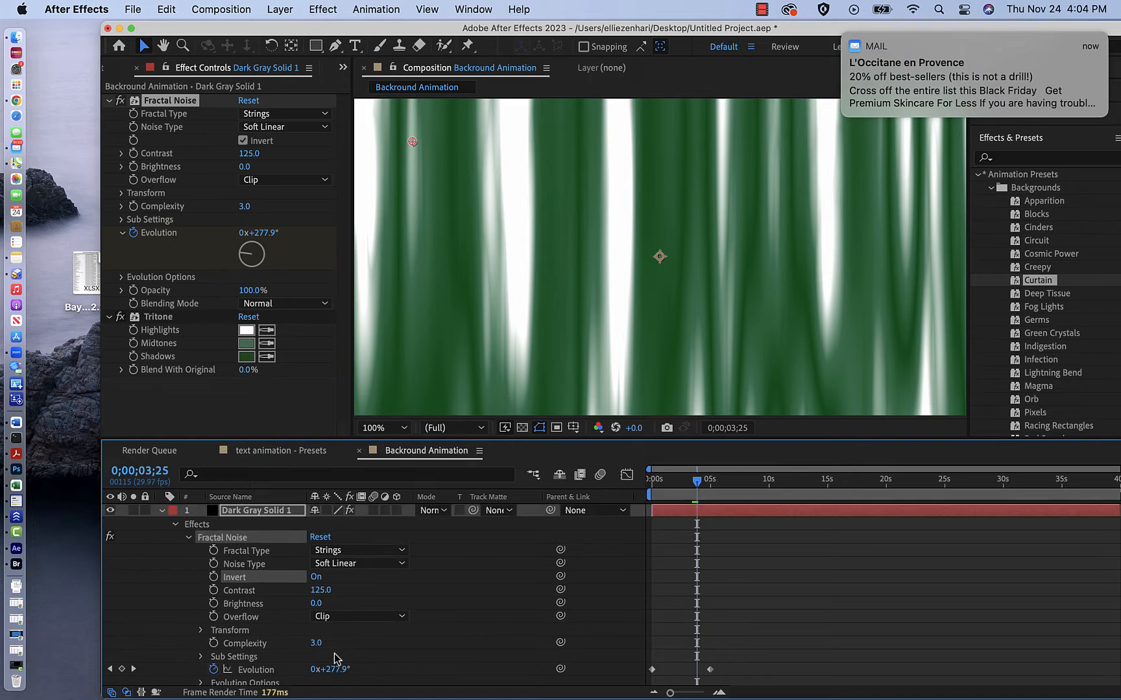
Close the effect controls and delete all the effects from the dark gray solid layer
click(105, 71)
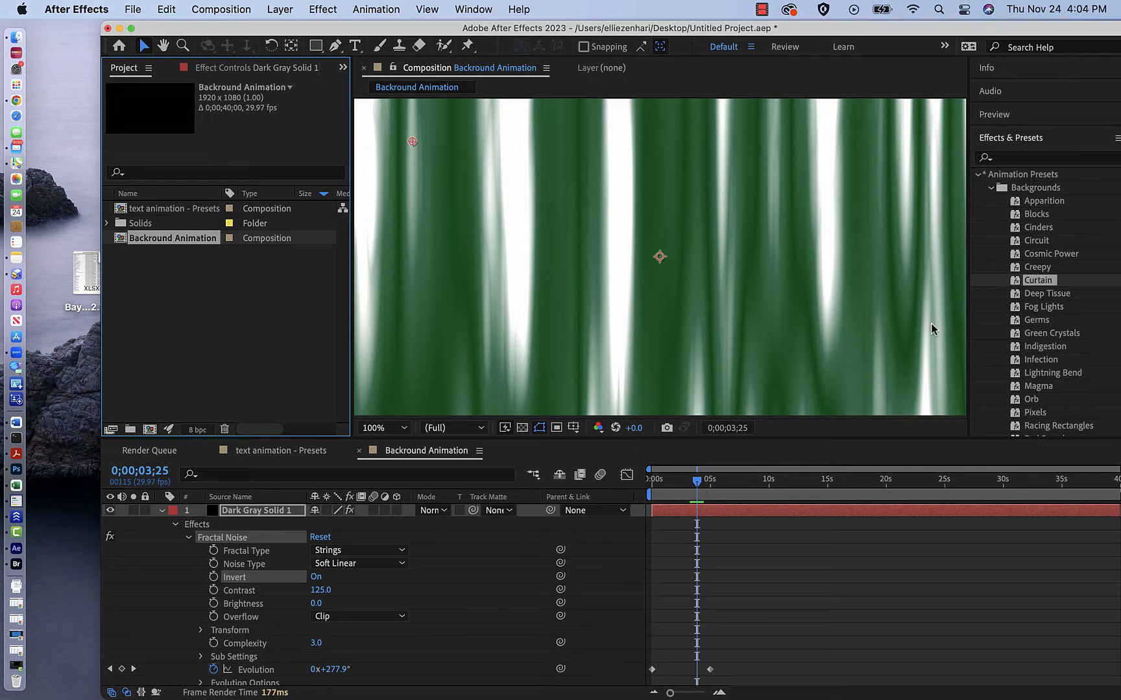
click(195, 526)
key(Delete)
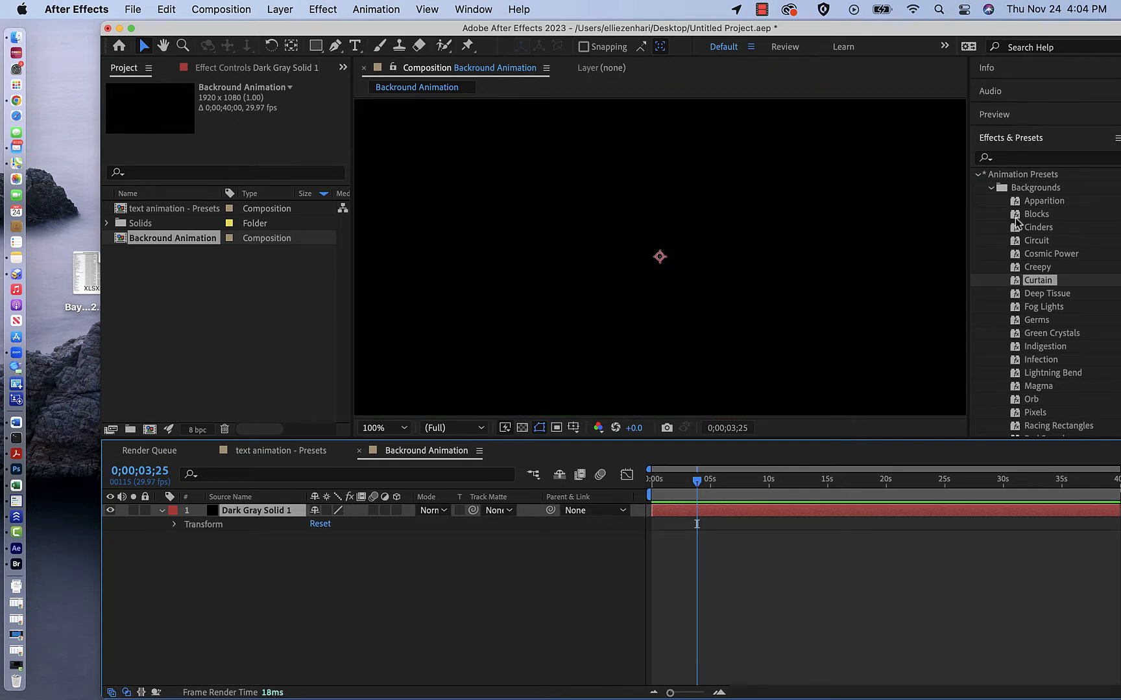
Apply the Blocks background preset to the dark gray solid, preview it and close the effect controls
drag(1015, 219, 744, 225)
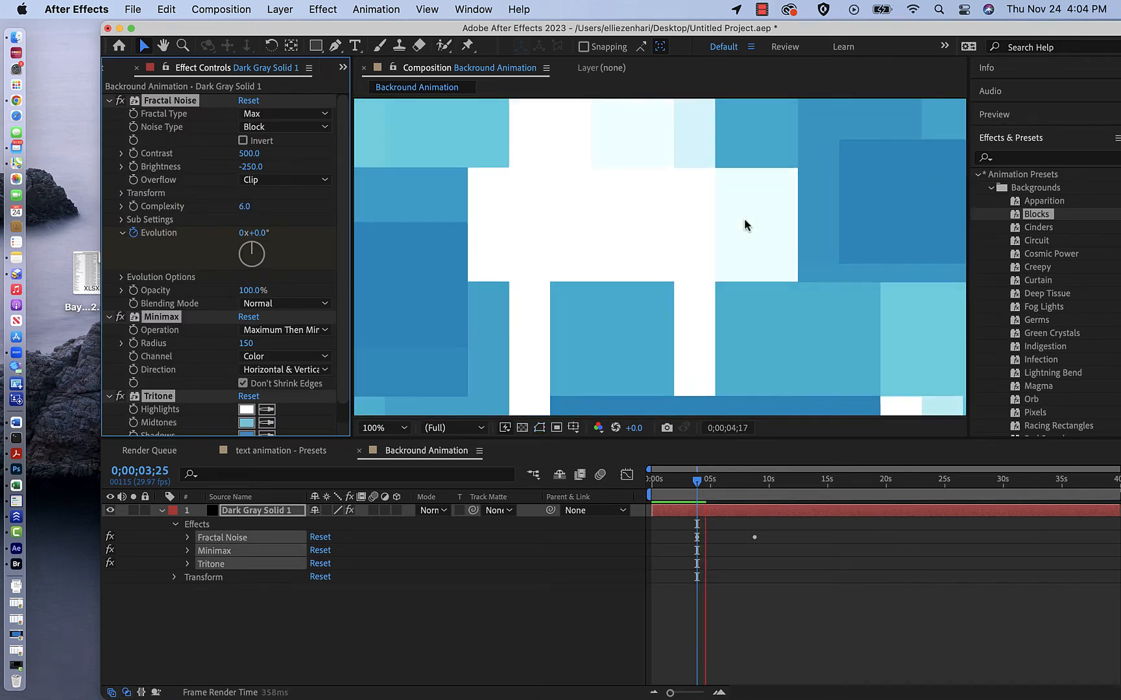
key(space)
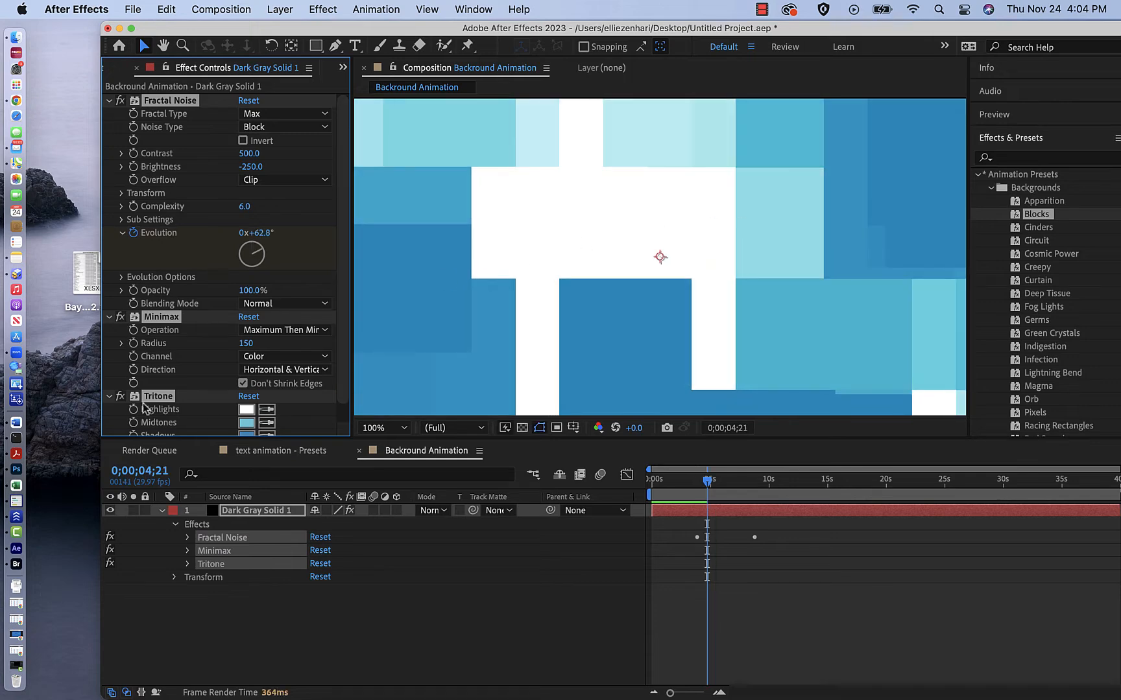
click(136, 68)
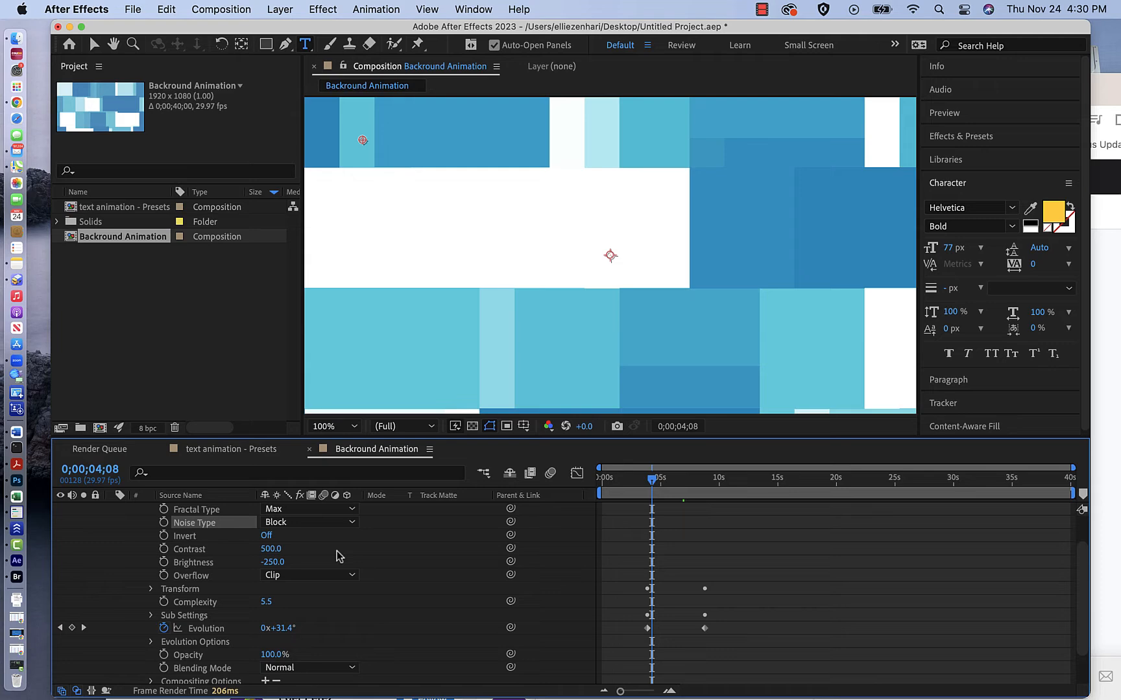
Undo the last Fractal Noise Complexity change and bring up the list of background presets
key(super+z)
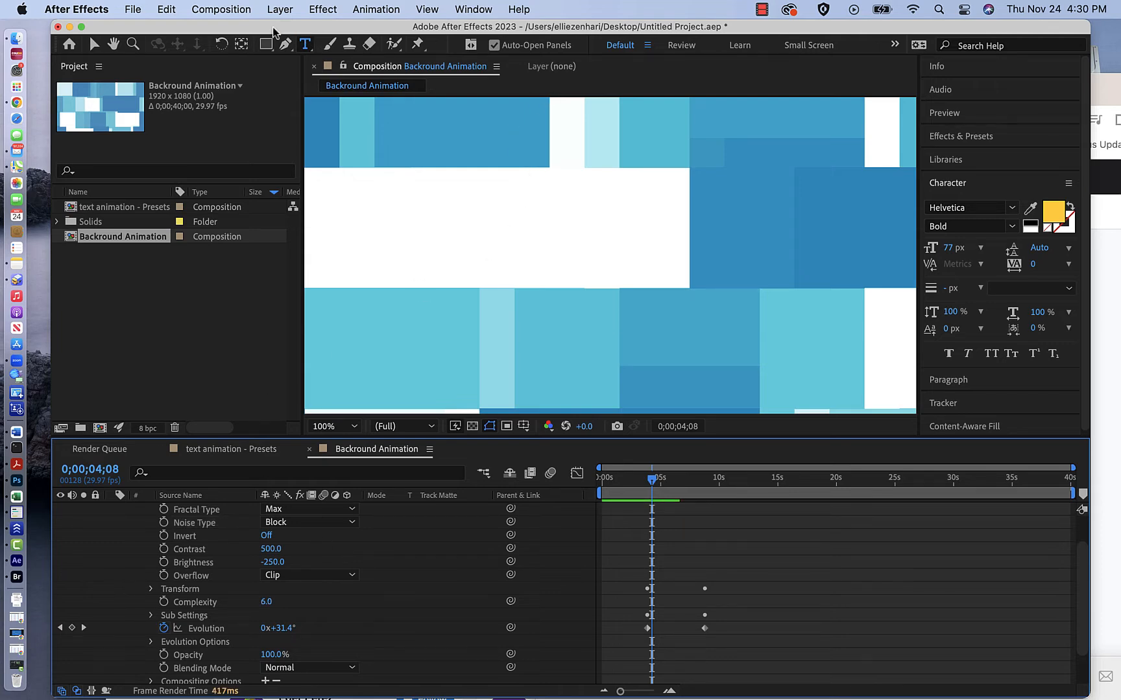
click(947, 137)
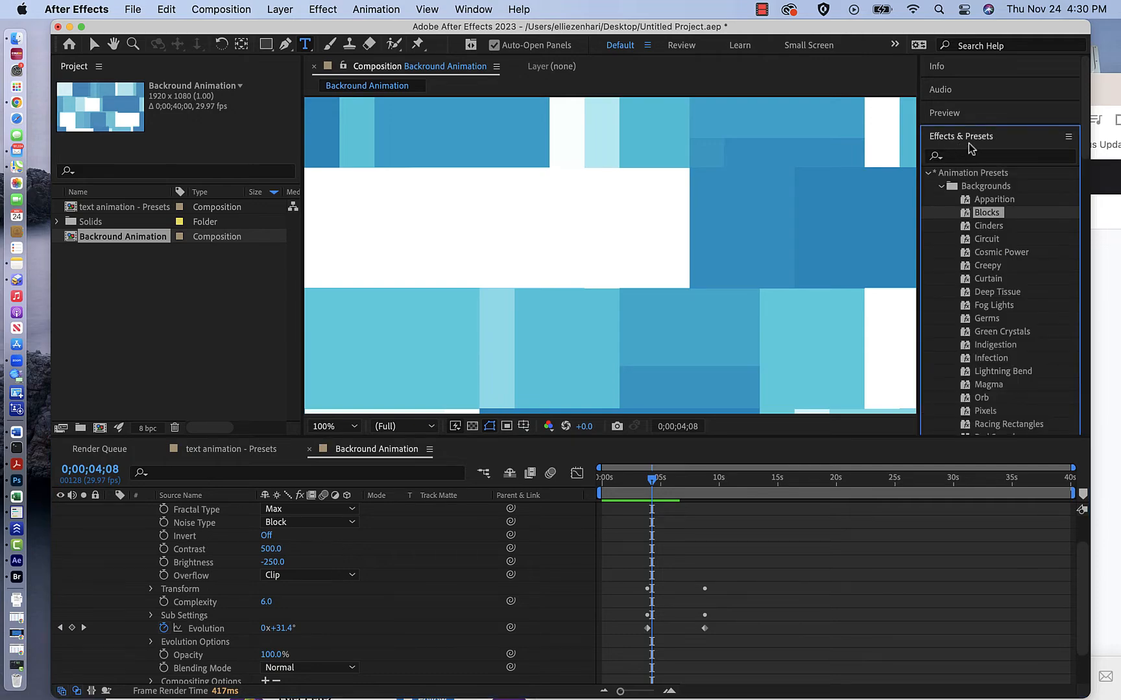
mouse_move(886, 31)
mouse_down()
mouse_move(815, 32)
mouse_move(963, 272)
mouse_move(900, 47)
mouse_up()
Browse the animation presets in Adobe Bridge, open the Backgrounds folder and preview Circuit.ffx
click(322, 9)
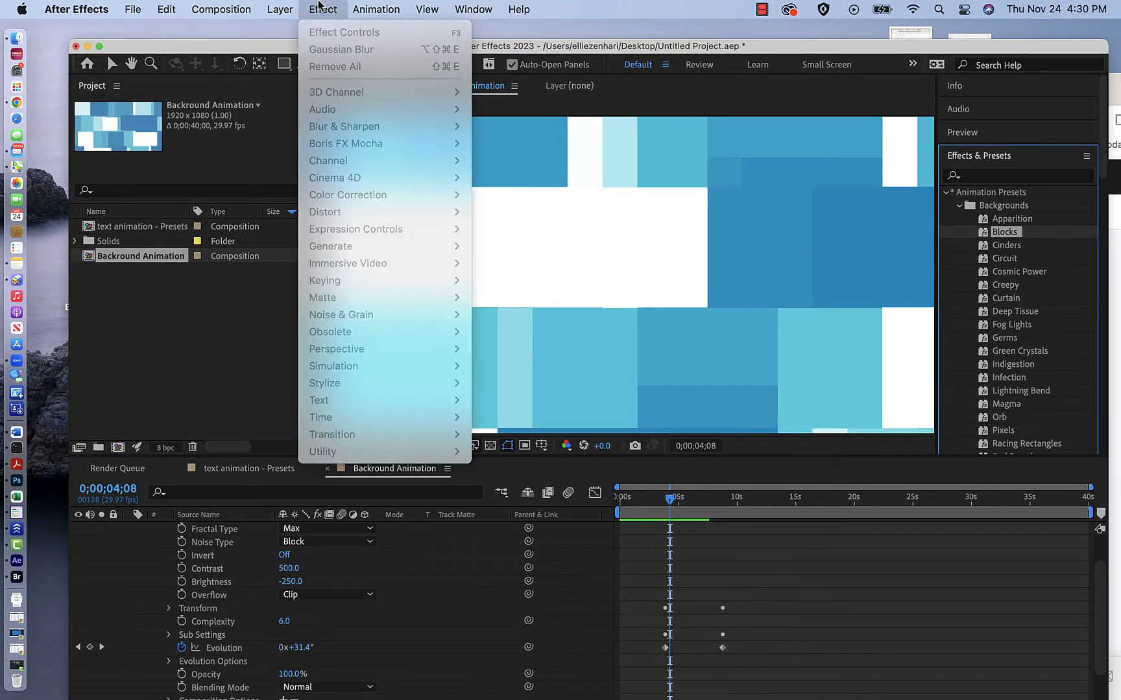
mouse_move(376, 12)
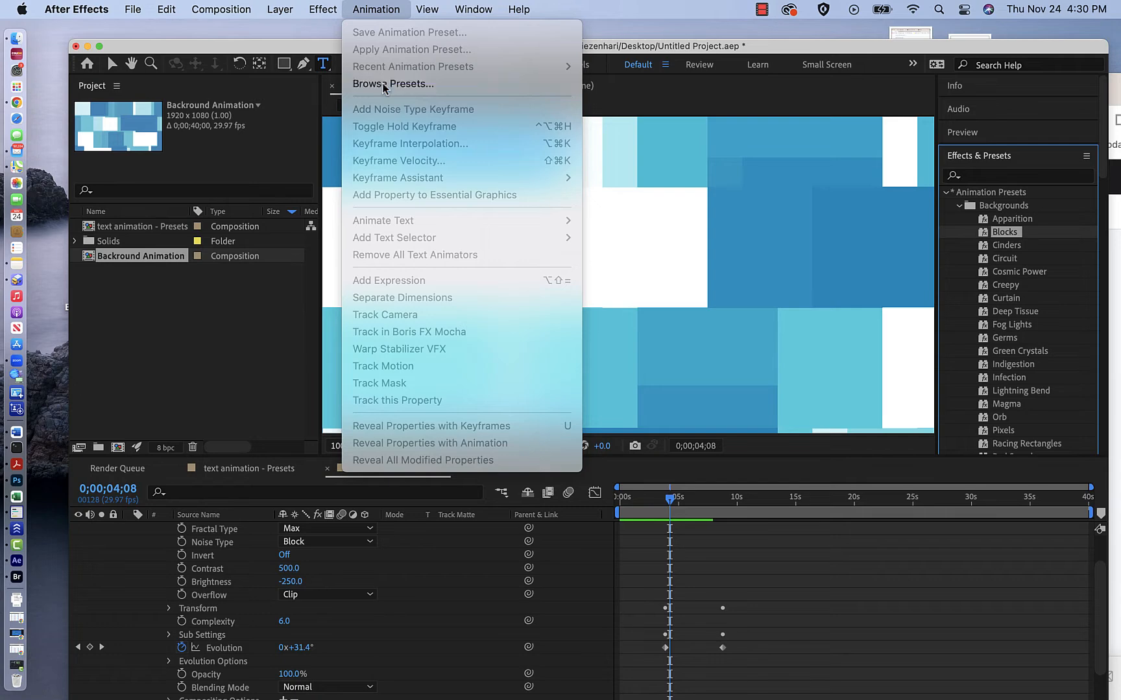
click(393, 84)
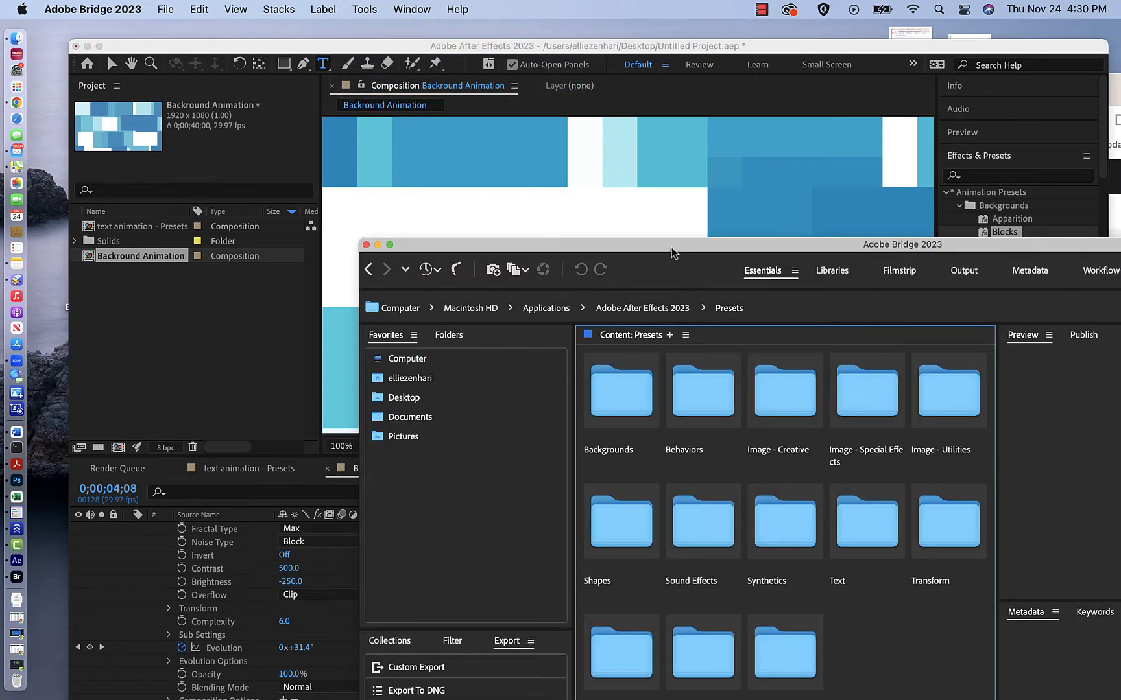
double_click(675, 260)
drag(345, 22, 283, 16)
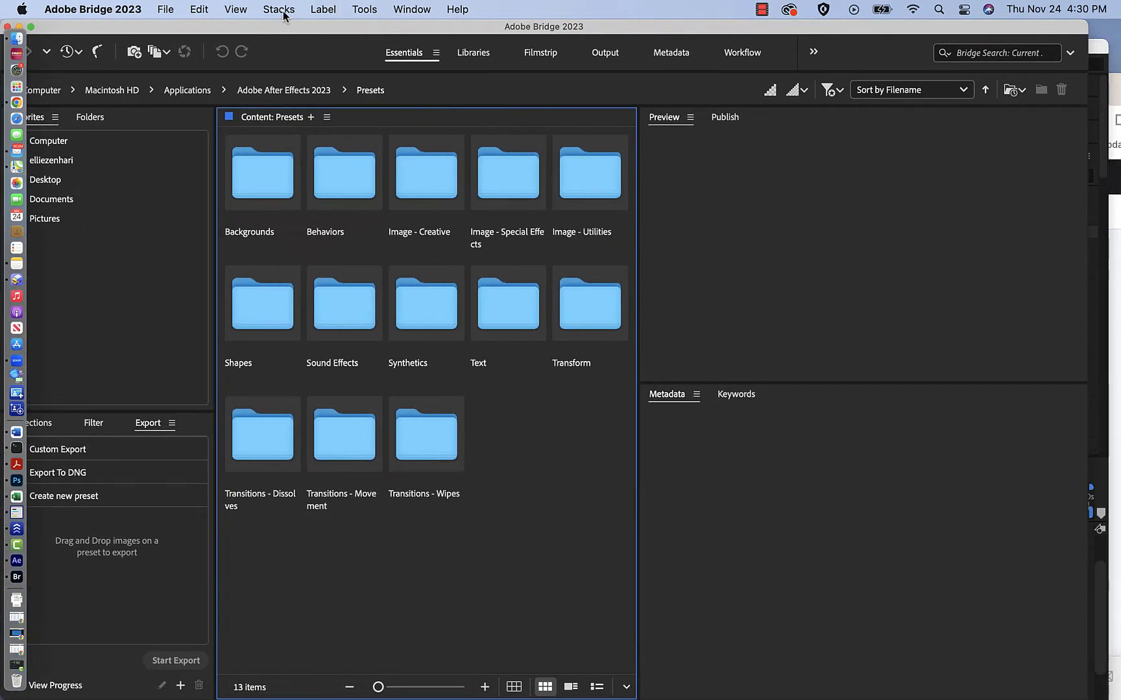
double_click(247, 206)
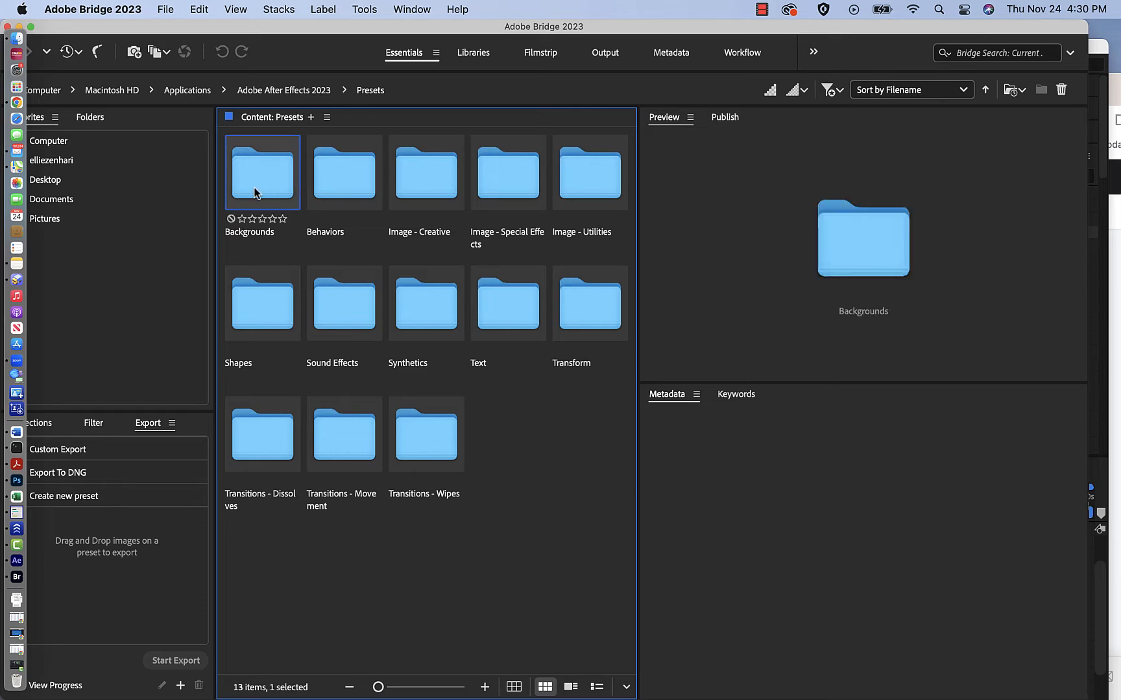
click(559, 181)
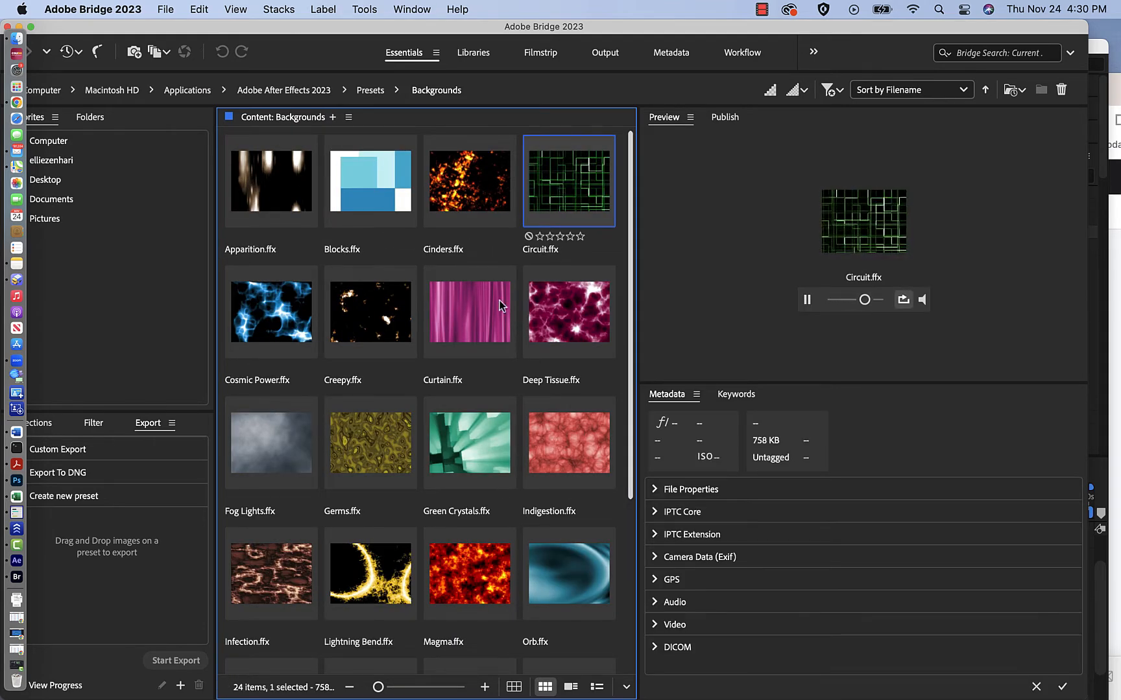
Return to After Effects, create an empty text layer in the Backround Animation composition and apply the Circuit background preset to it
drag(407, 27, 547, 388)
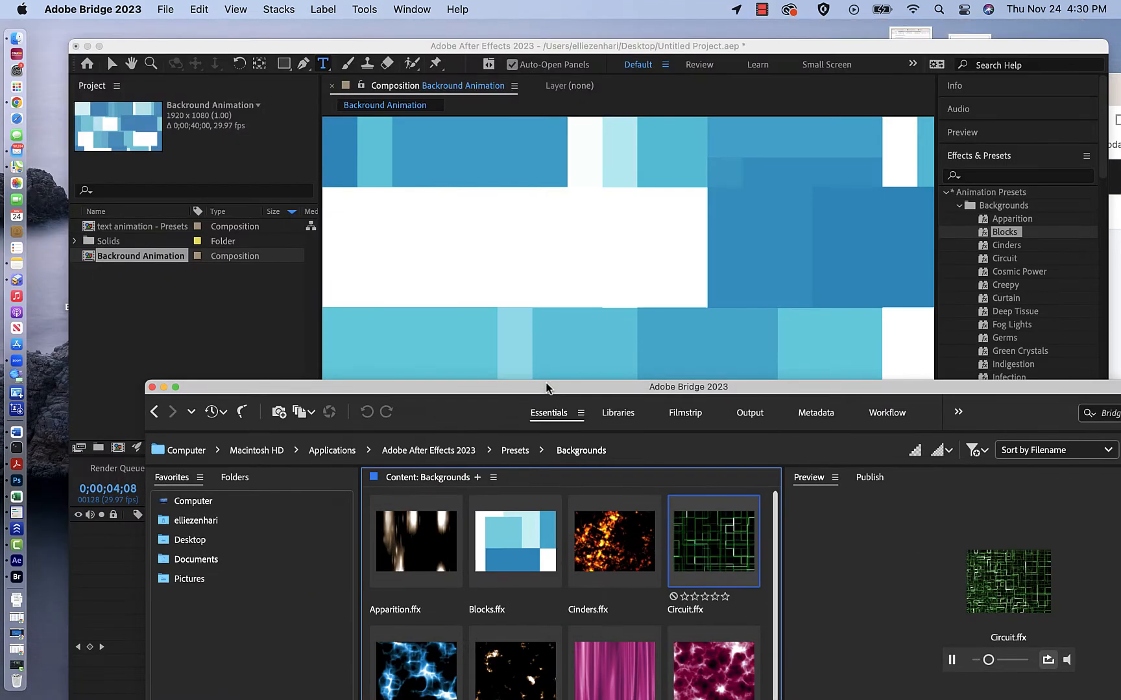
click(508, 270)
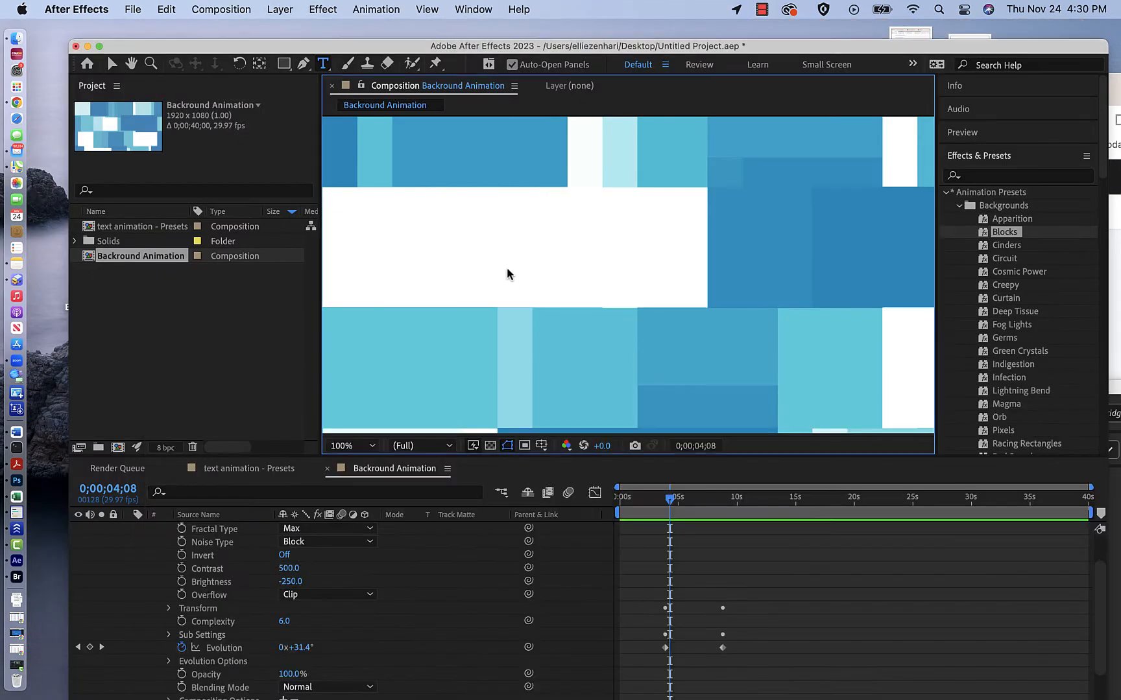
double_click(979, 259)
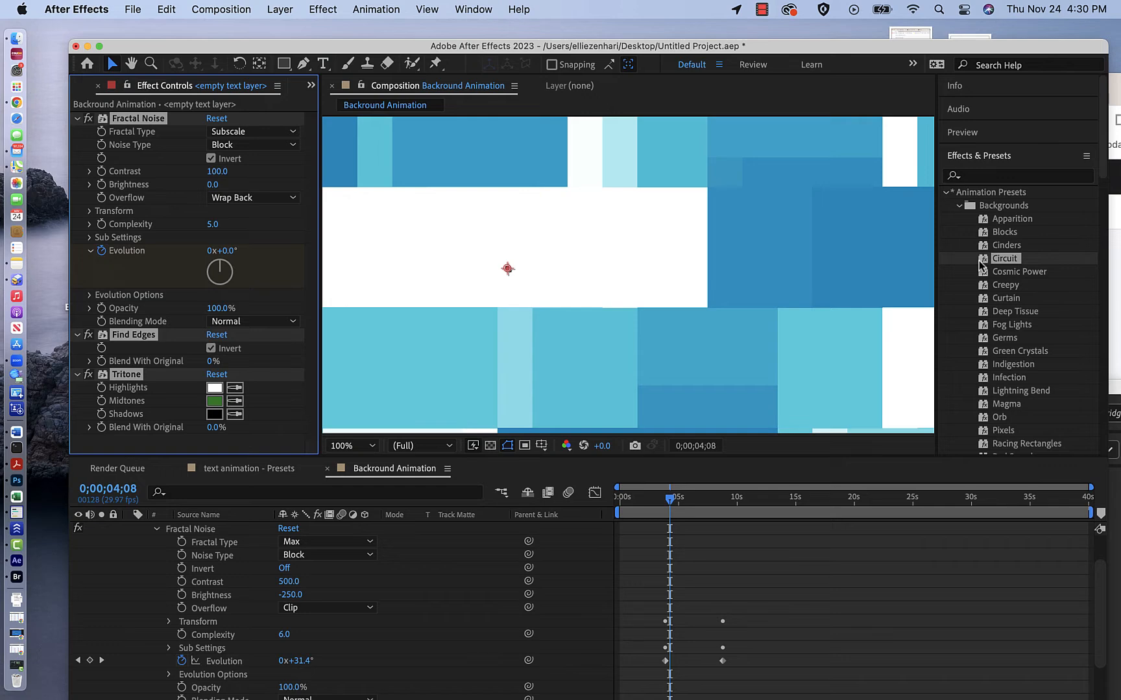
Collapse and hide the dark gray solid, expand the empty text layer, and set the current time to 0;00;00;08
click(983, 262)
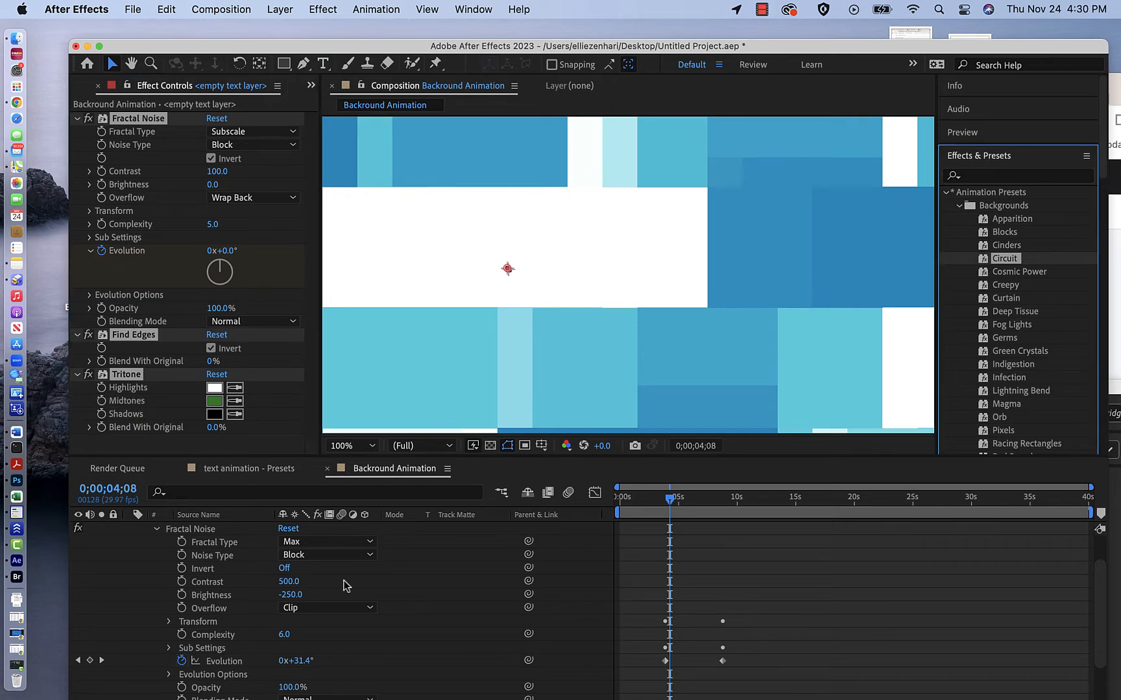
scroll(347, 586, up, 2)
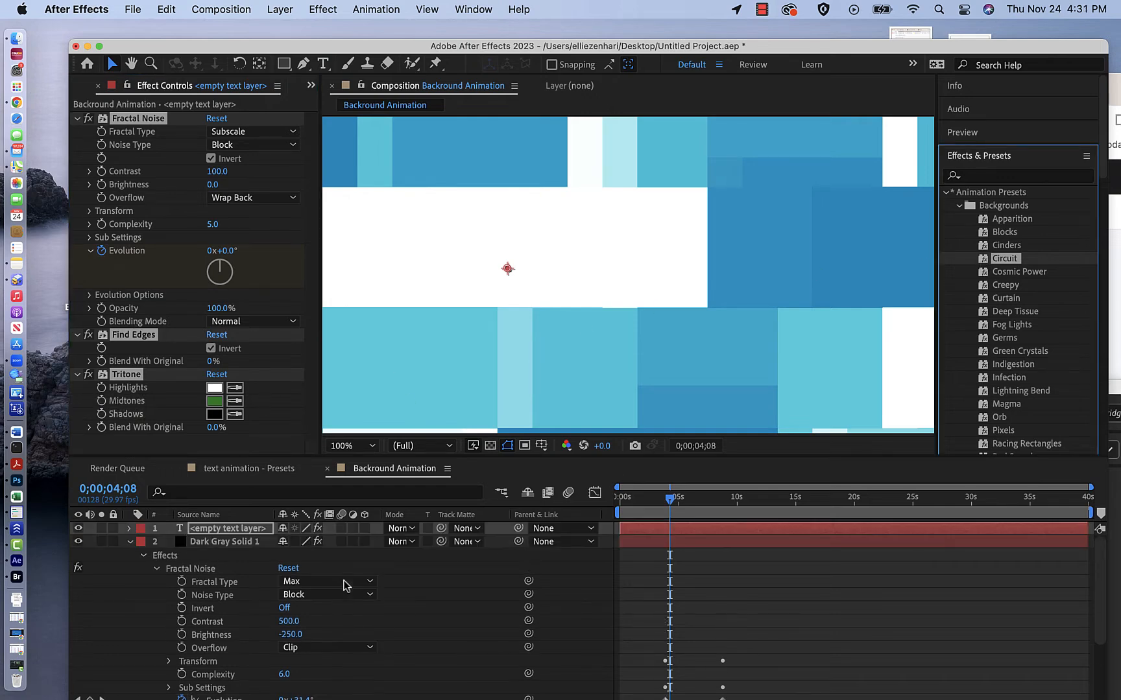
click(129, 542)
click(129, 529)
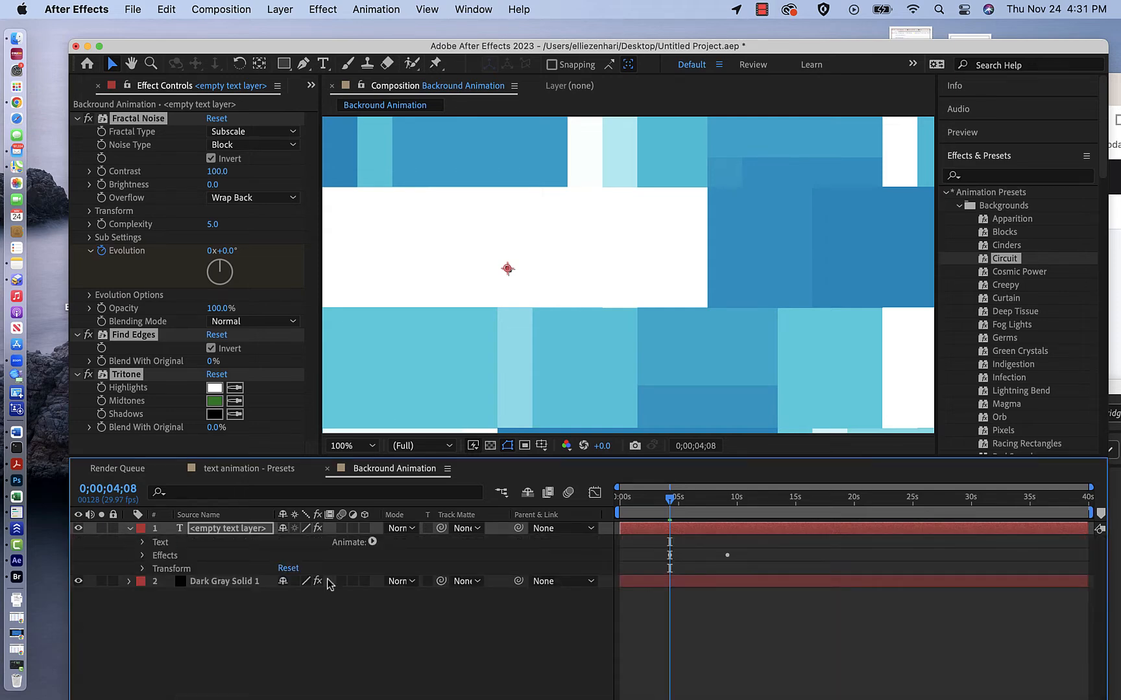
click(82, 582)
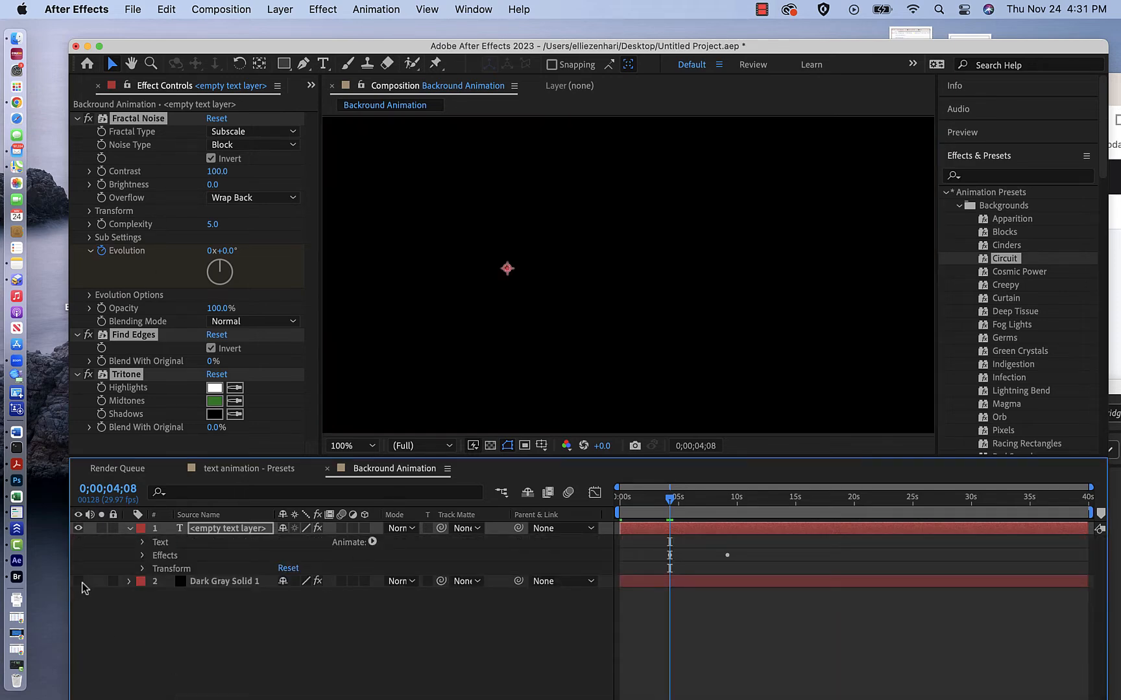
key(space)
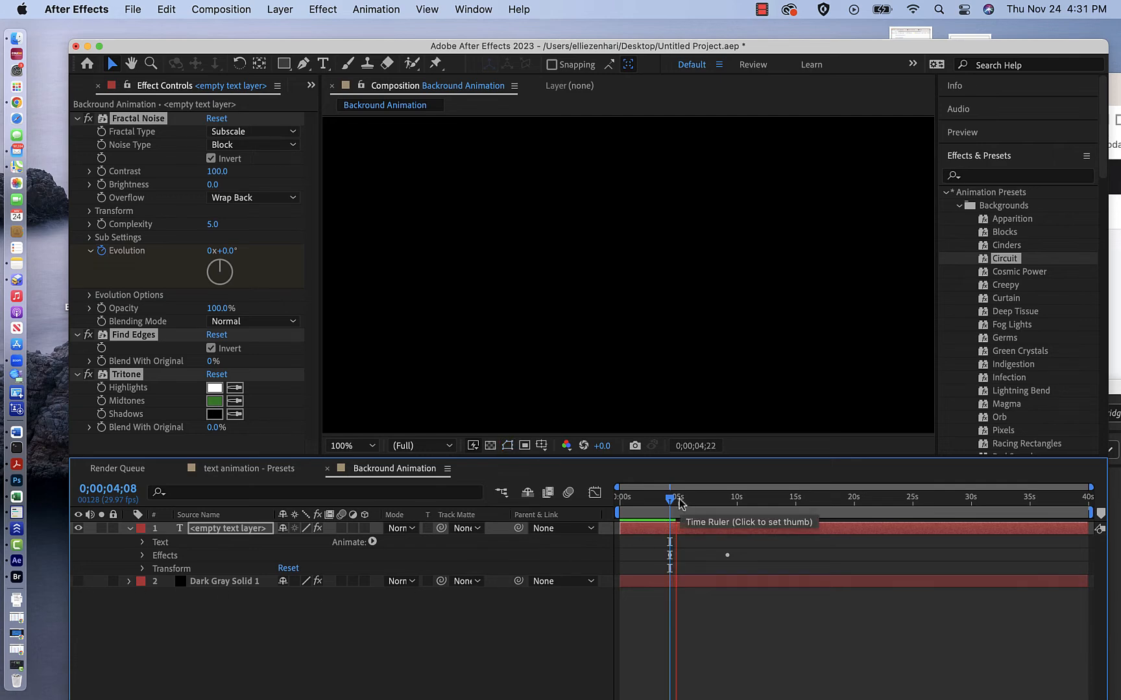
drag(725, 498, 622, 502)
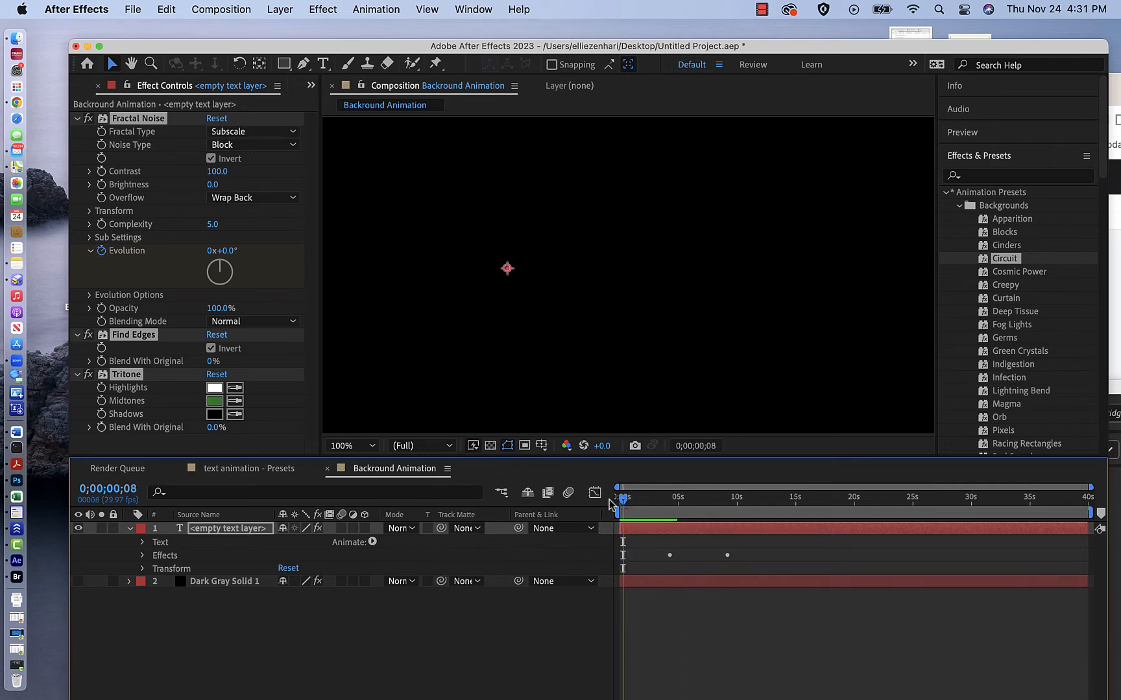
Enter "Here is some text" in the empty text layer and finish editing it
click(196, 531)
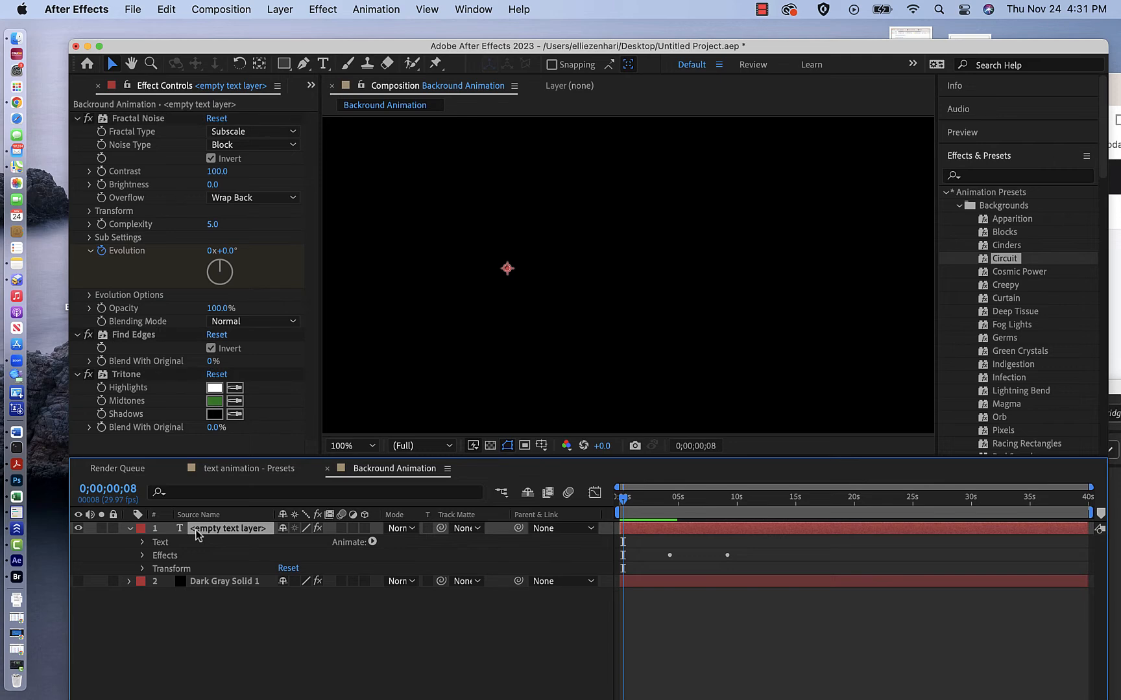
double_click(196, 531)
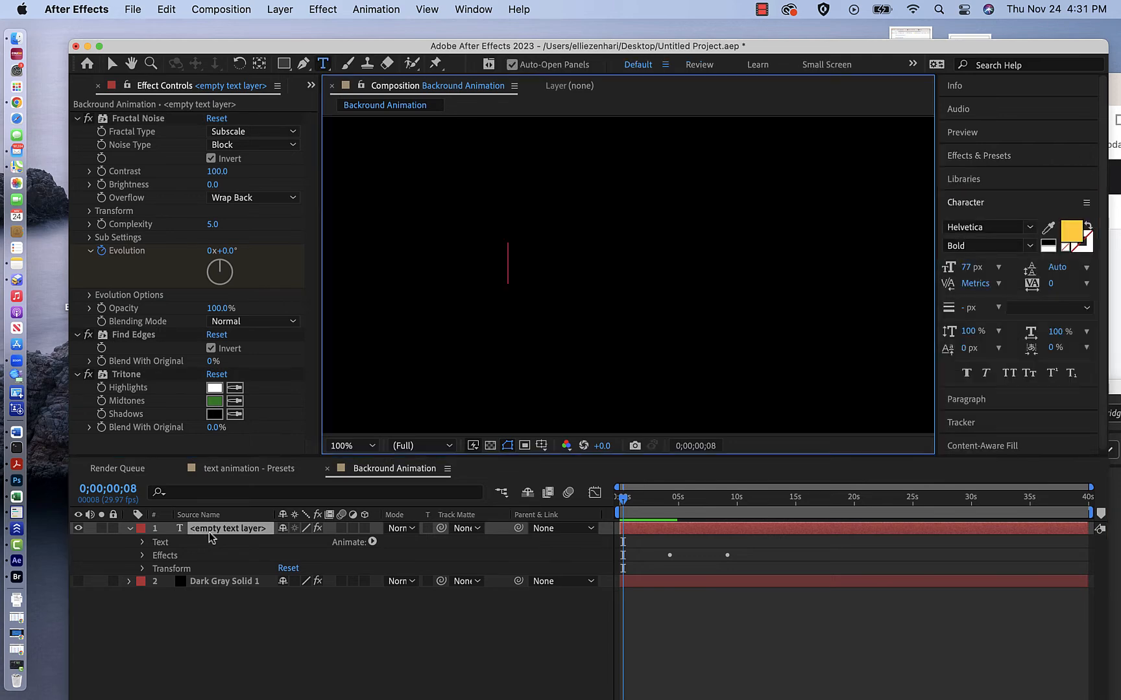
text(WE)
key(BackSpace)
key(BackSpace)
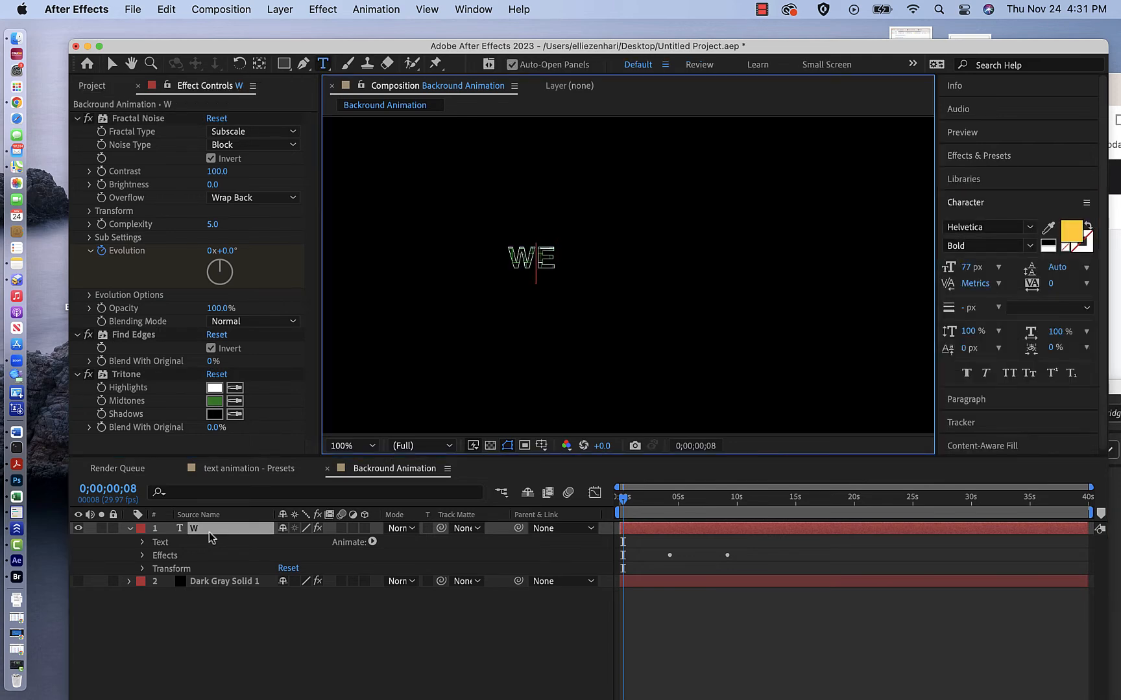
text(HWEW)
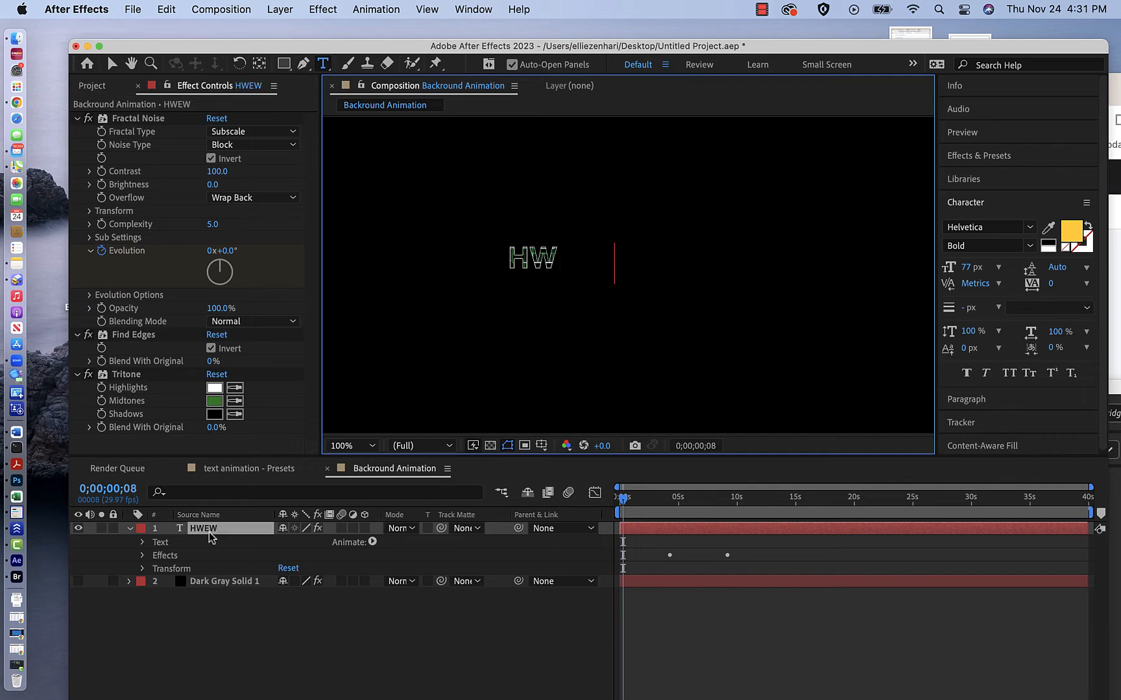
key(BackSpace)
key(BackSpace)
key(BackSpace)
key(BackSpace)
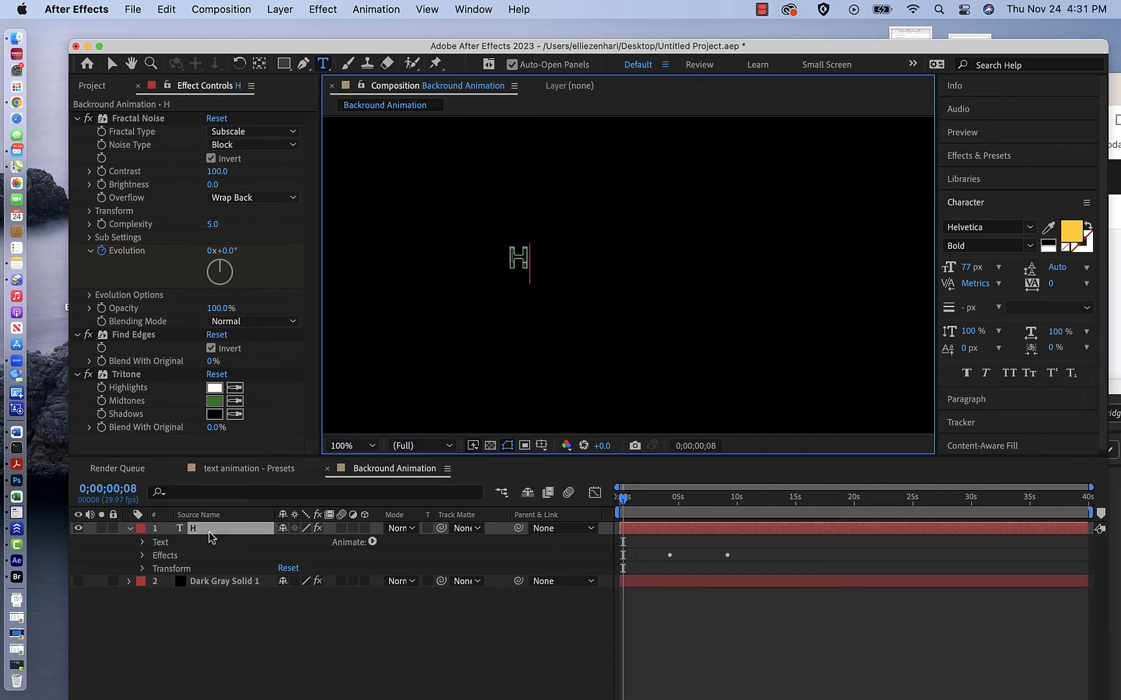
text(ere)
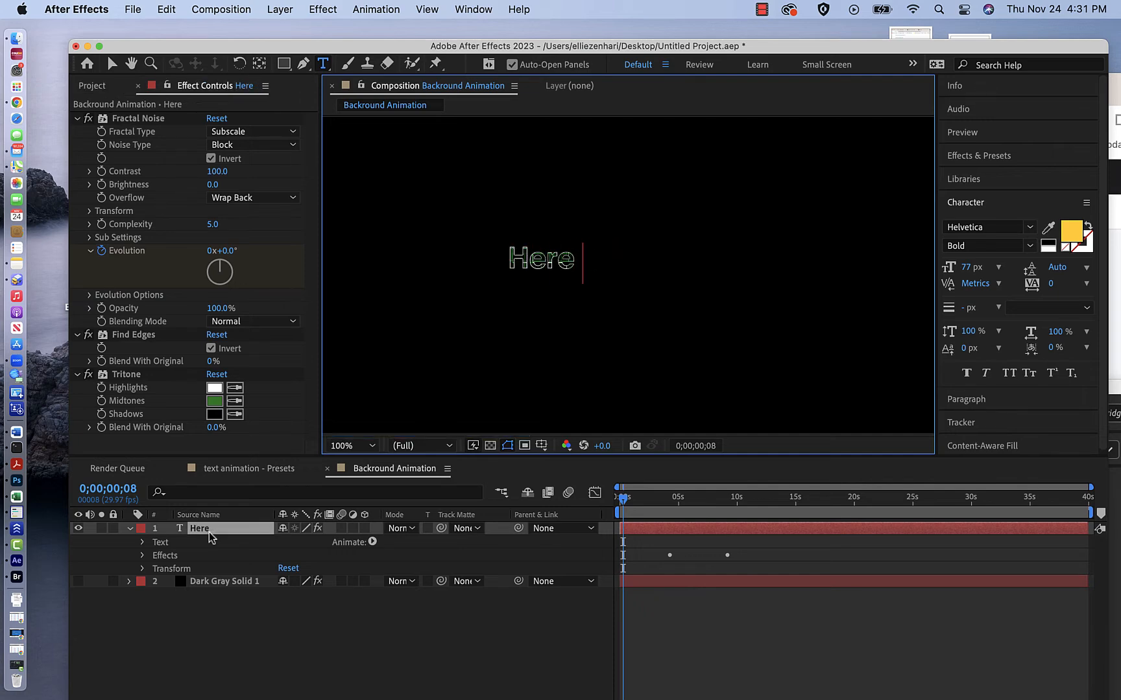
text( is s)
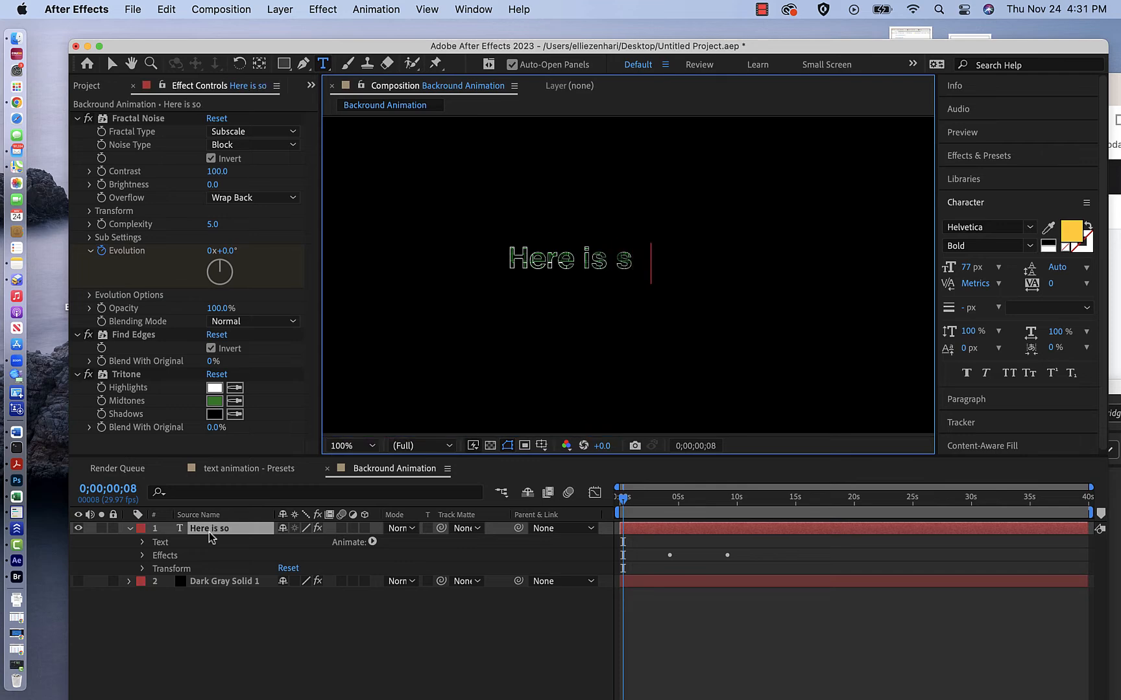
text(ome test)
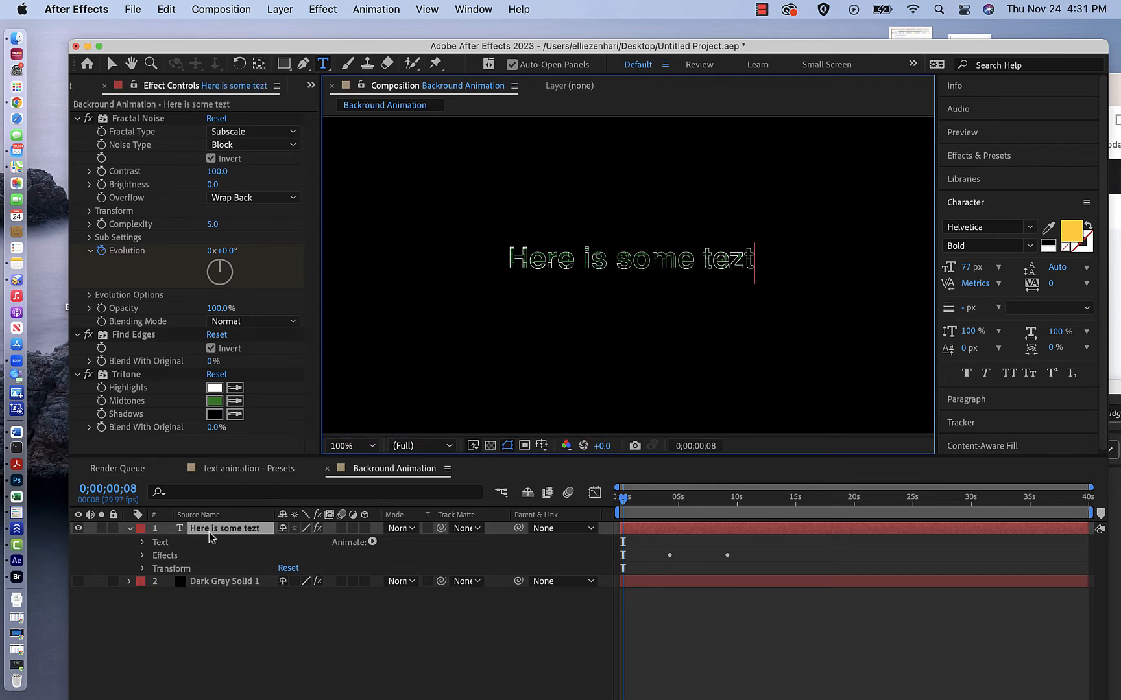
key(BackSpace)
key(BackSpace)
text(z)
key(BackSpace)
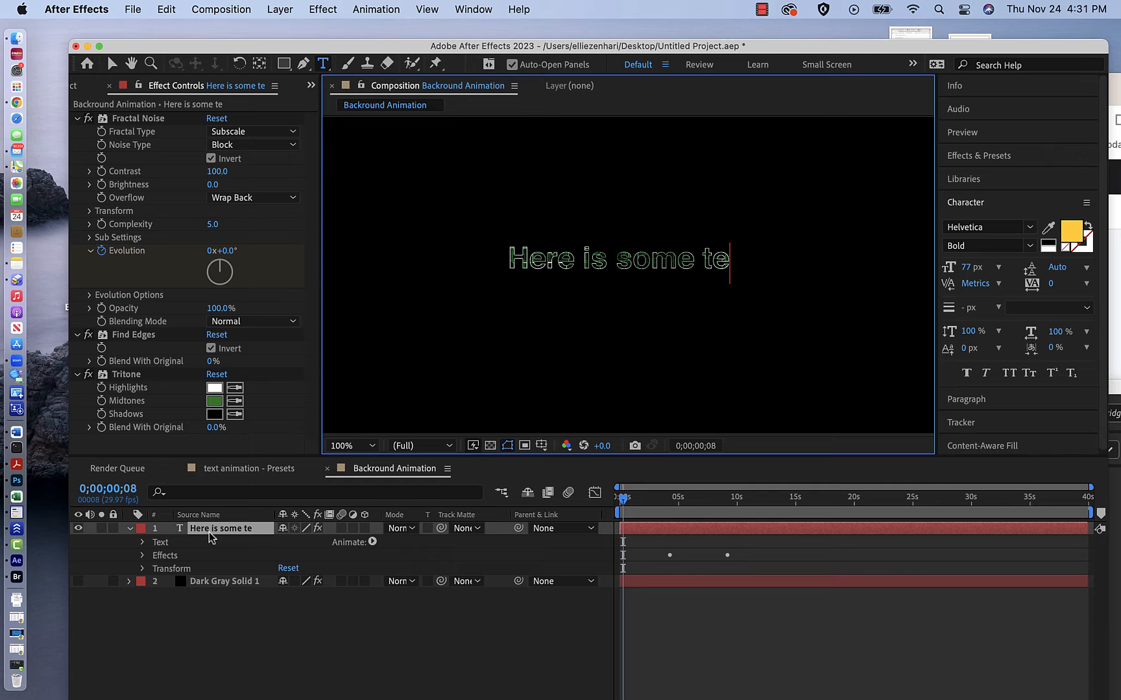
text(xt)
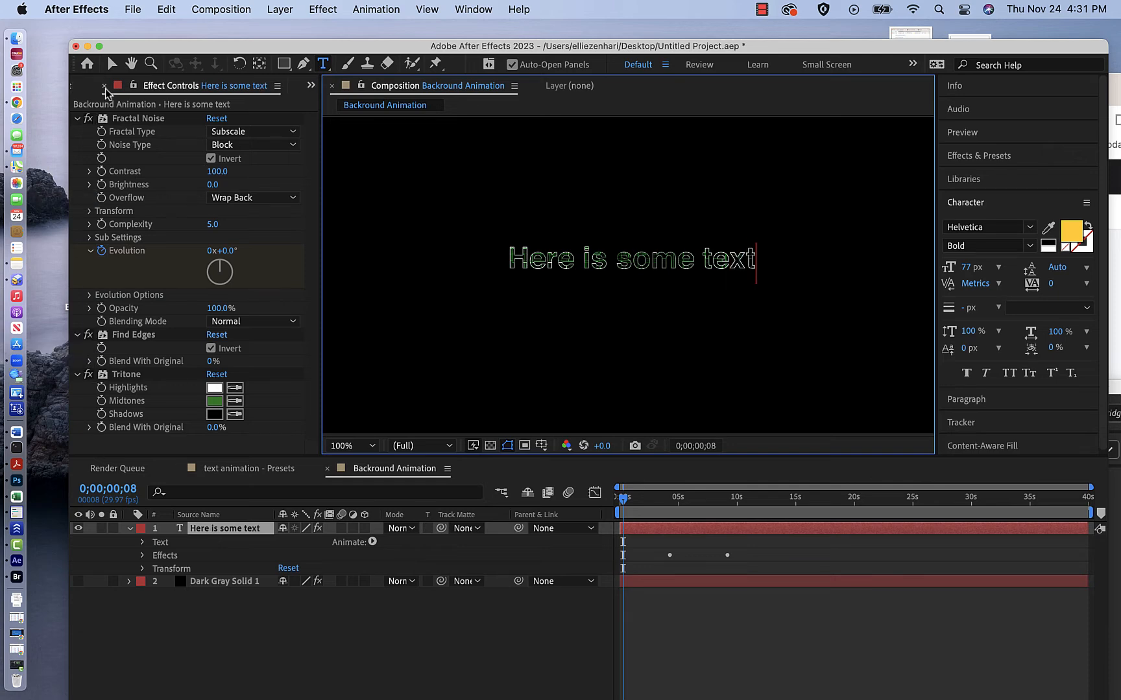
click(112, 63)
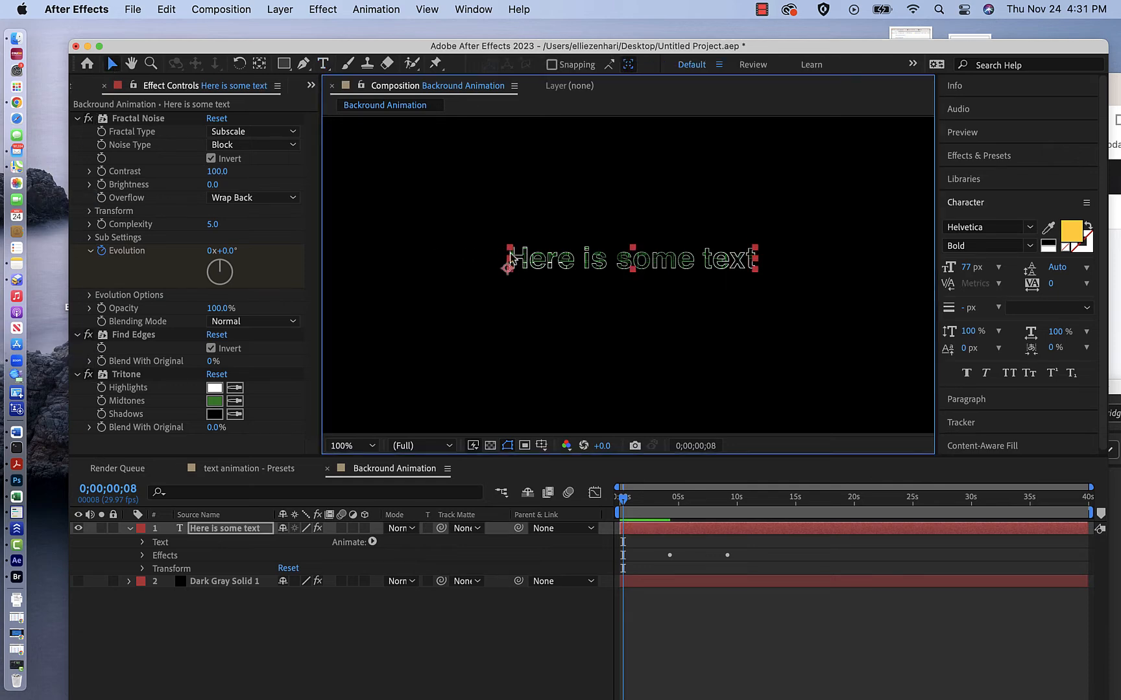
mouse_move(507, 249)
mouse_down()
mouse_move(413, 192)
mouse_move(630, 278)
mouse_move(565, 268)
mouse_move(573, 290)
mouse_move(512, 244)
mouse_up()
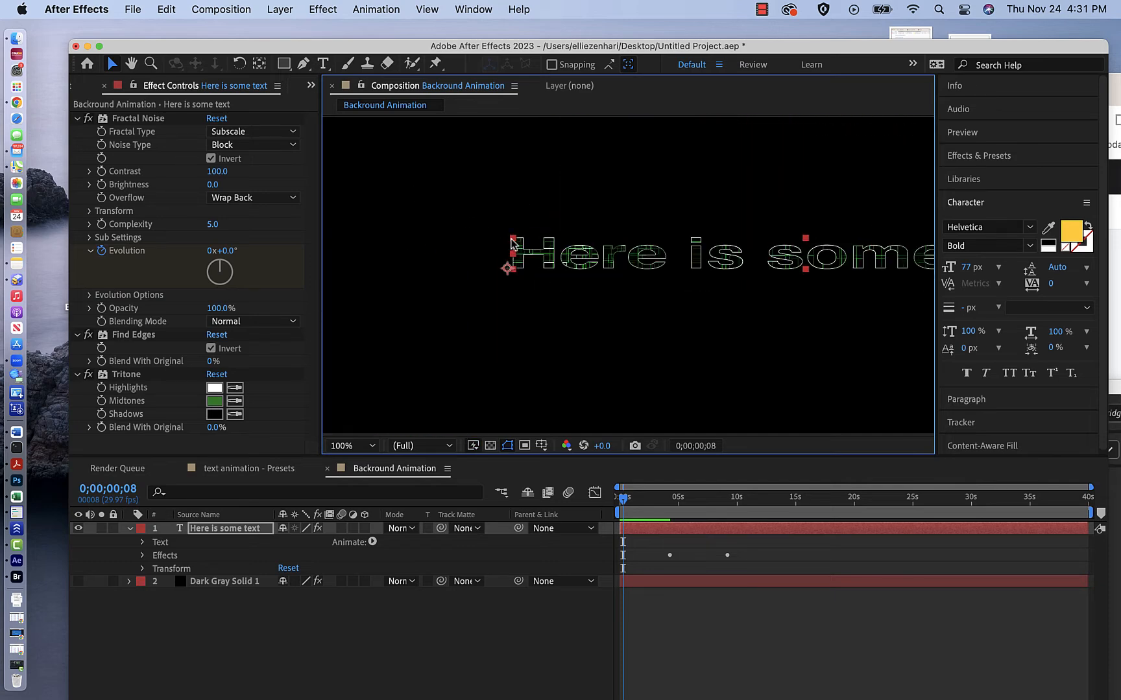
key(super+z)
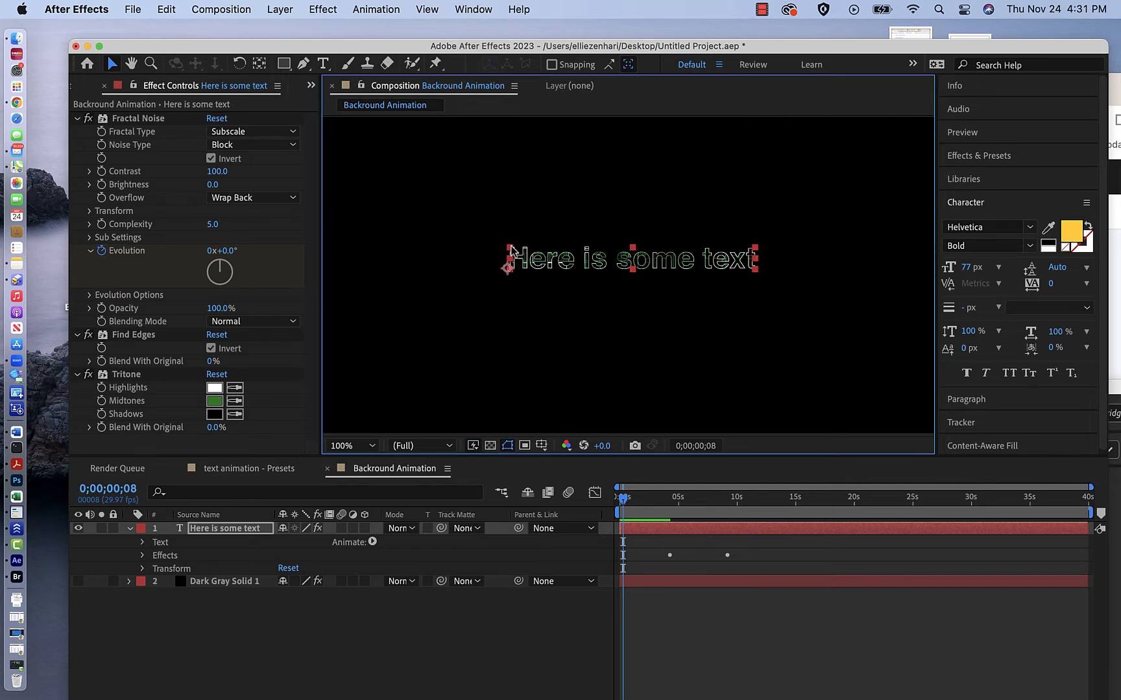
drag(509, 248, 494, 234)
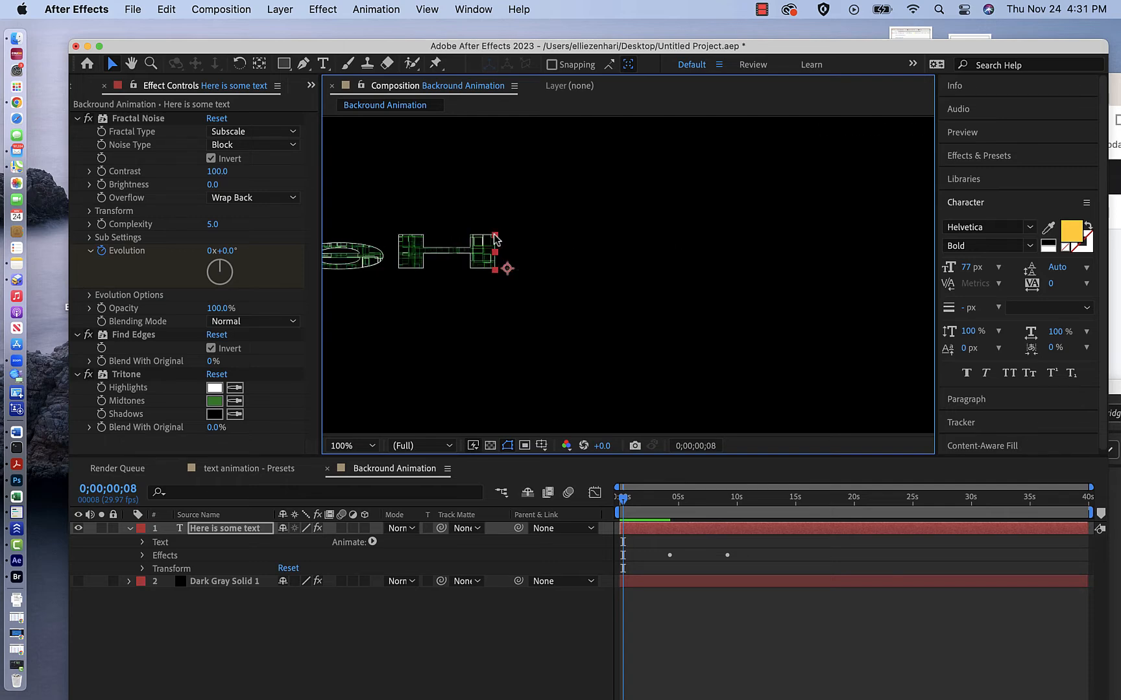
key(super+z)
Enlarge the text to about 168 px, reposition it near the frame's centre and preview the animation
drag(965, 268, 1024, 268)
drag(749, 268, 593, 282)
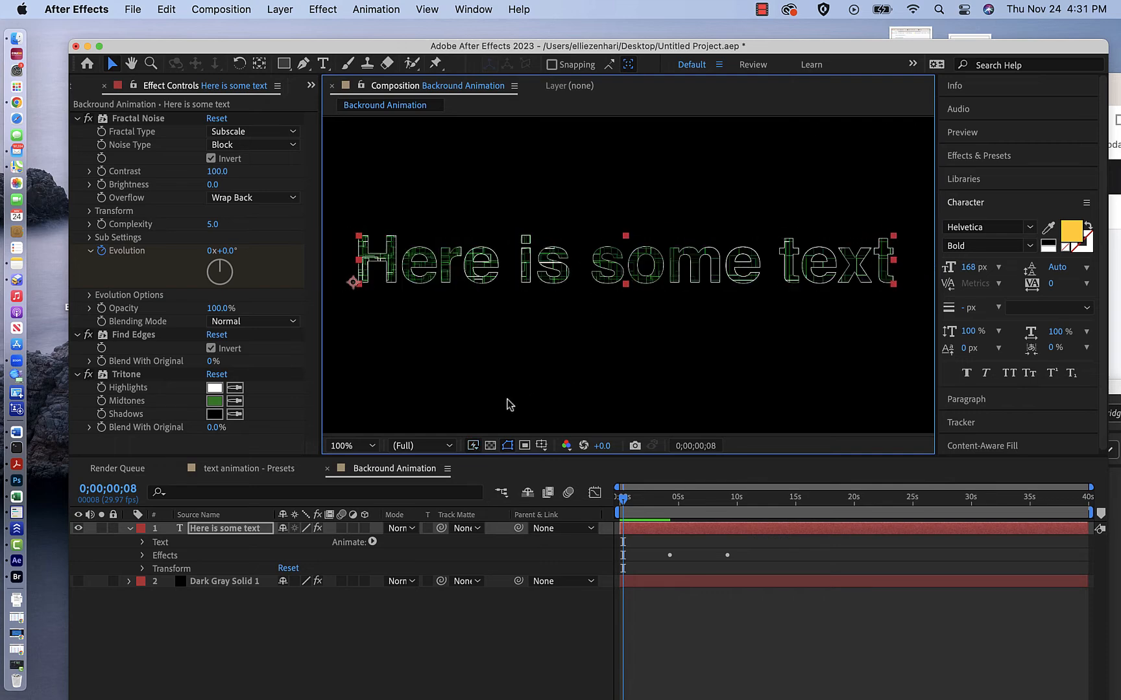
key(space)
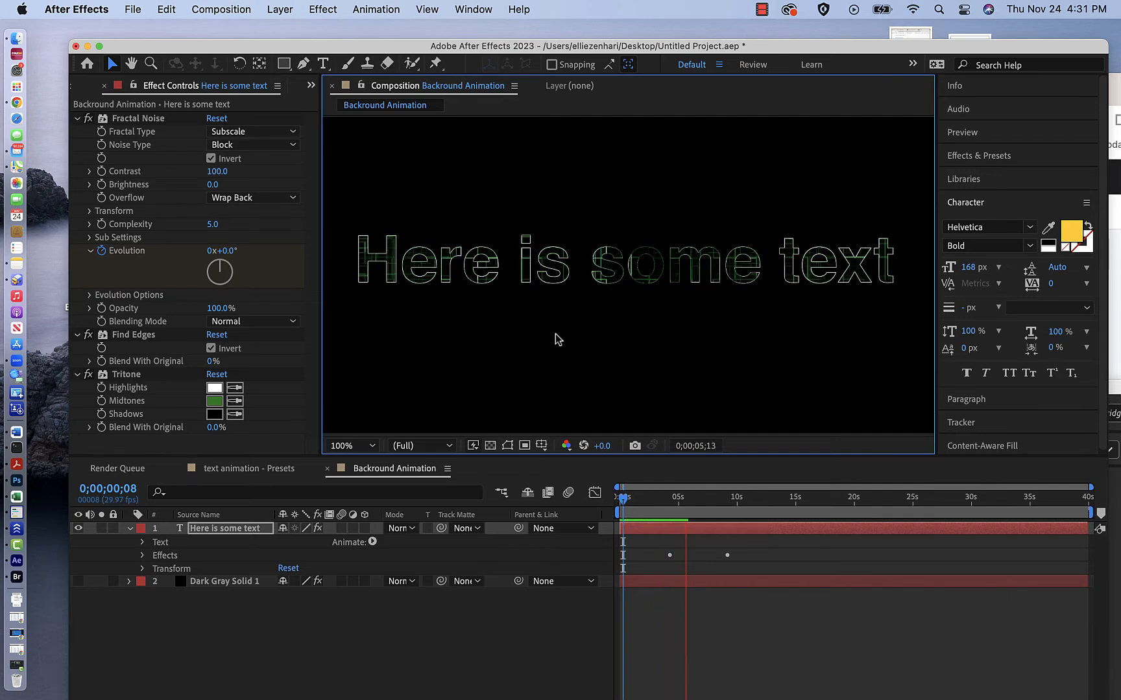
Look through the text layer's Text options and expand its Effects group to list the applied effects
click(669, 559)
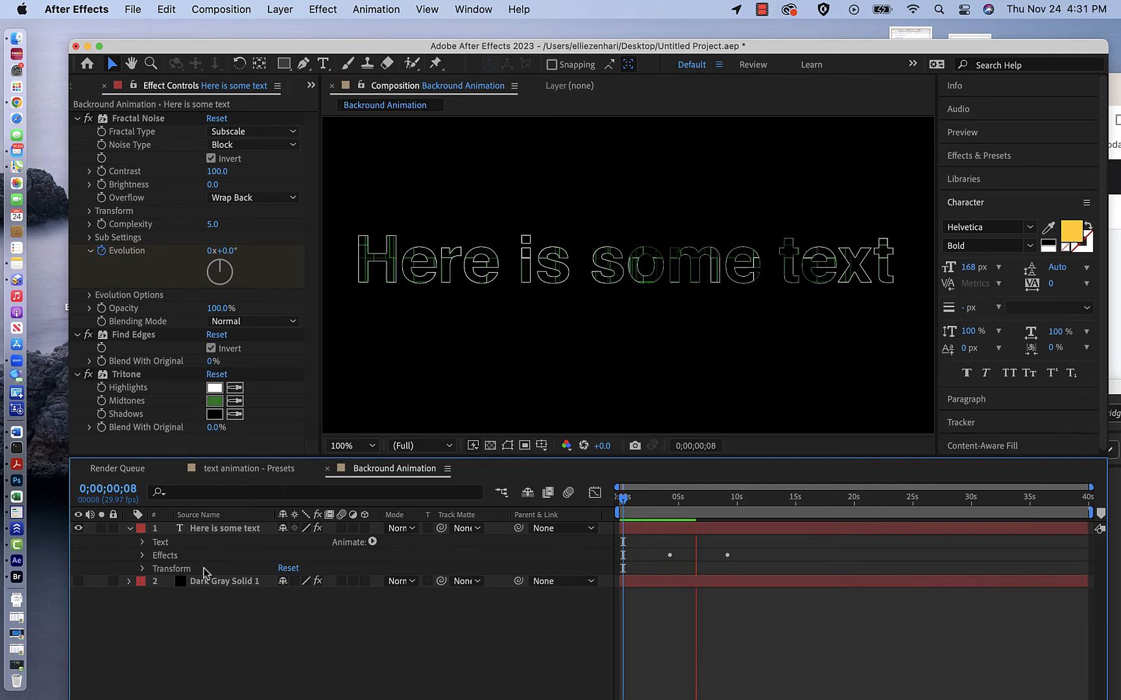
click(142, 542)
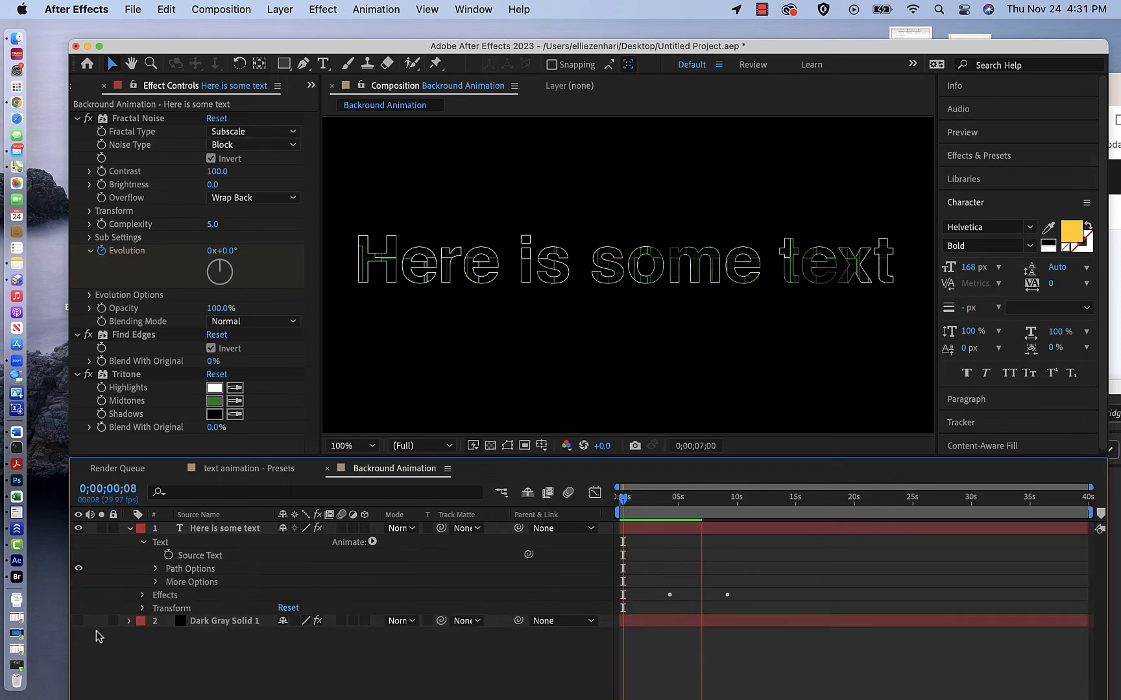
click(156, 582)
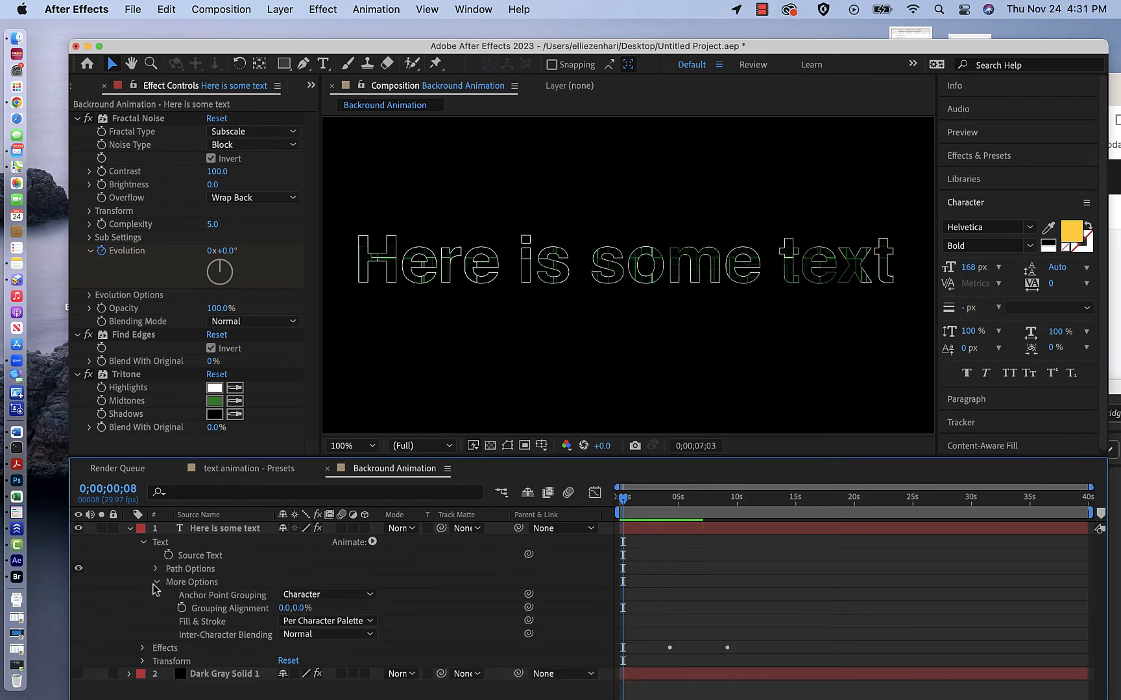
click(142, 648)
click(144, 543)
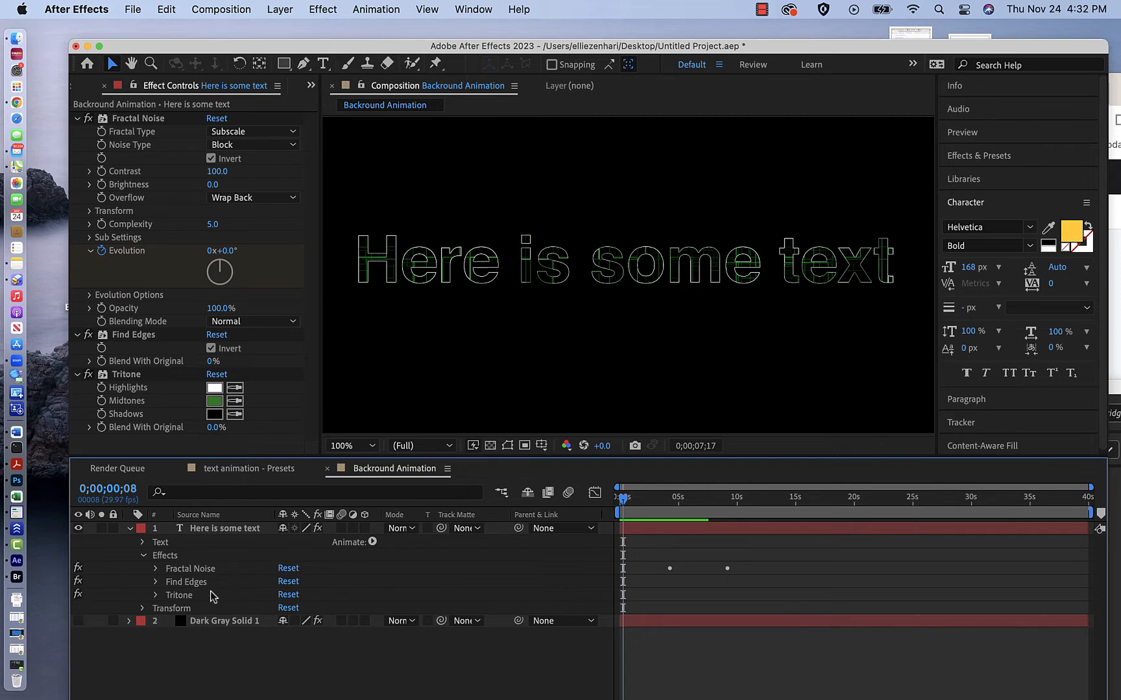
Switch the text layer's Fractal Noise Invert option off and back on to compare the look
click(174, 583)
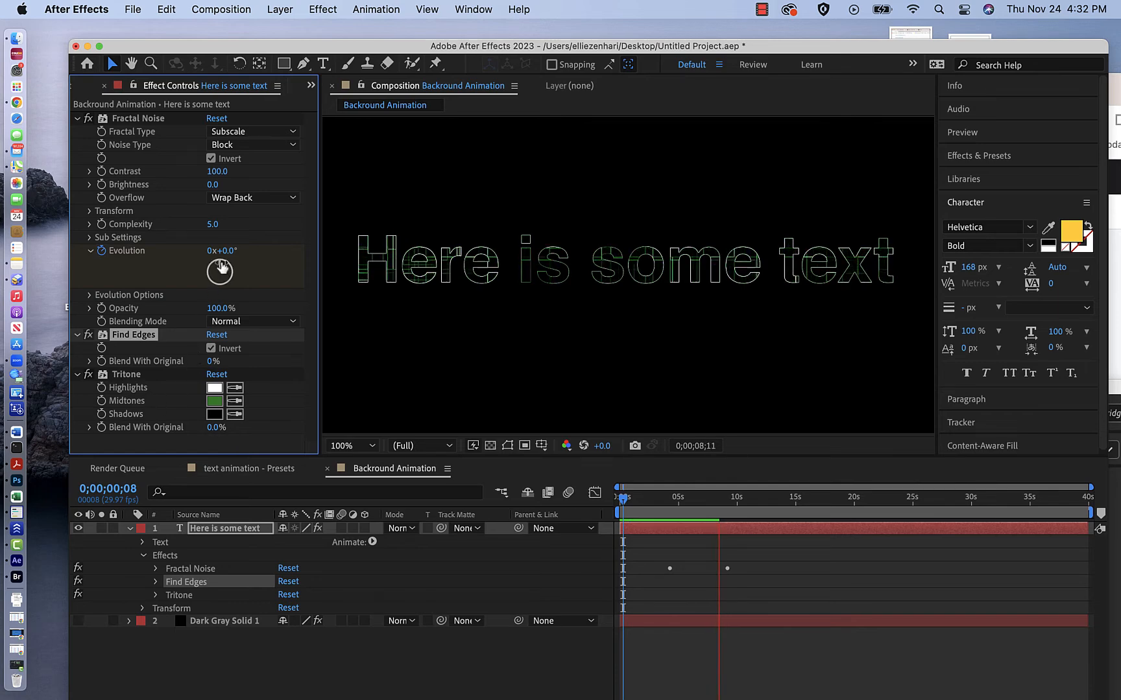
click(211, 158)
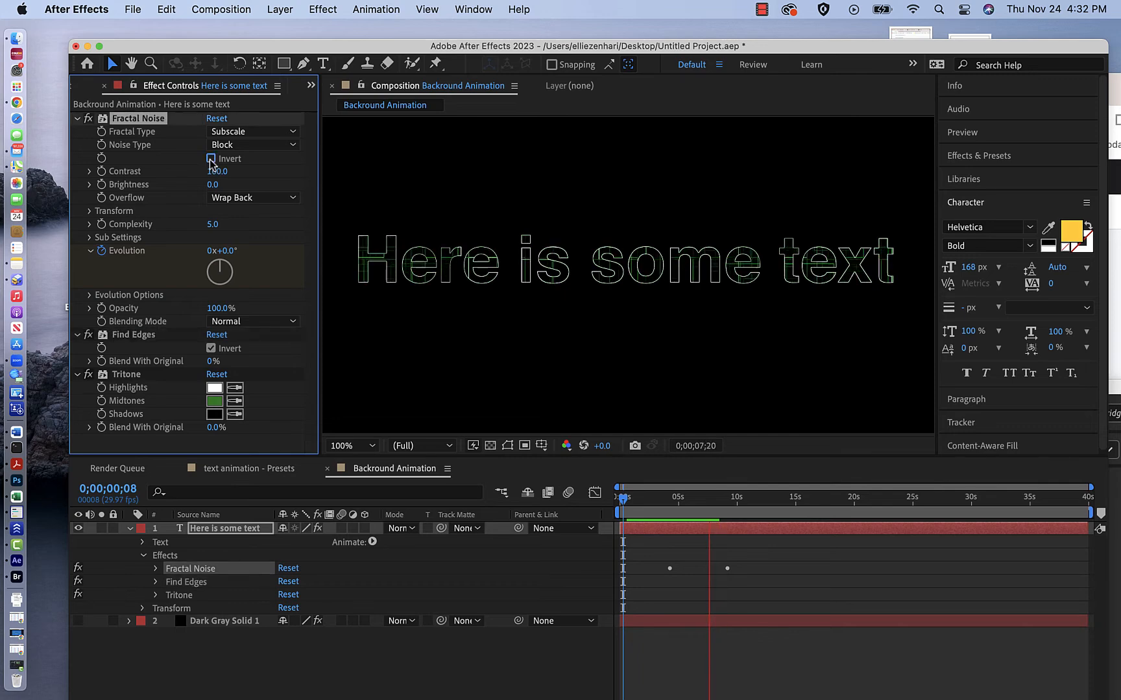
click(211, 159)
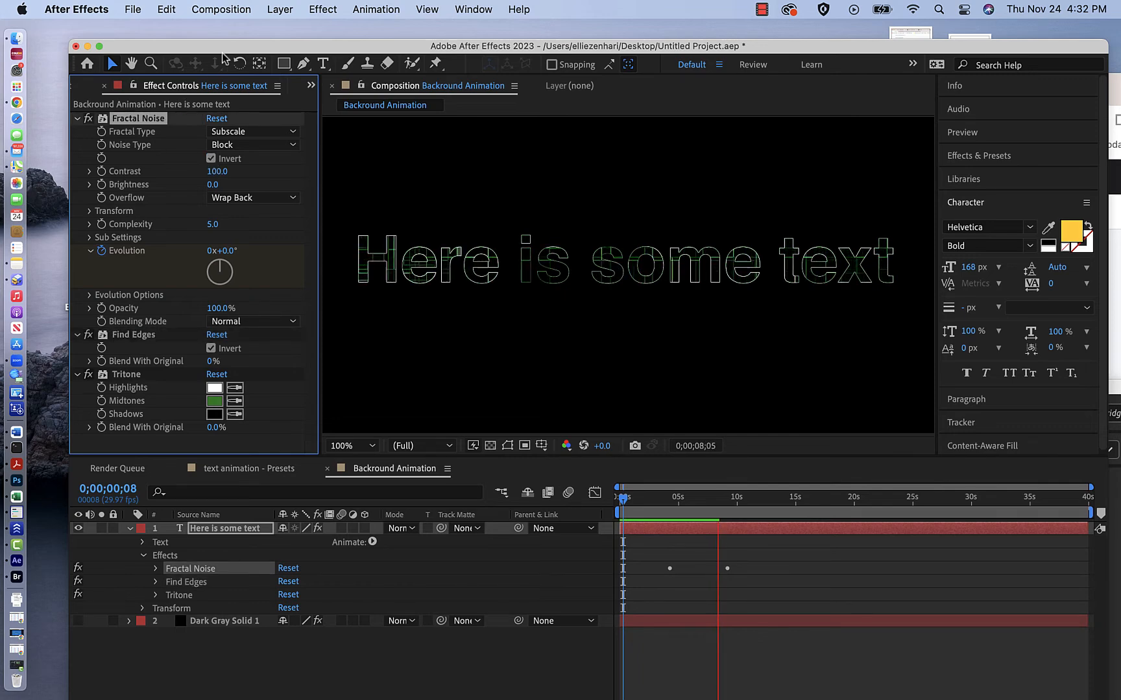
Browse the animation presets in Adobe Bridge and open the Text presets' Animate In folder
drag(758, 50, 666, 34)
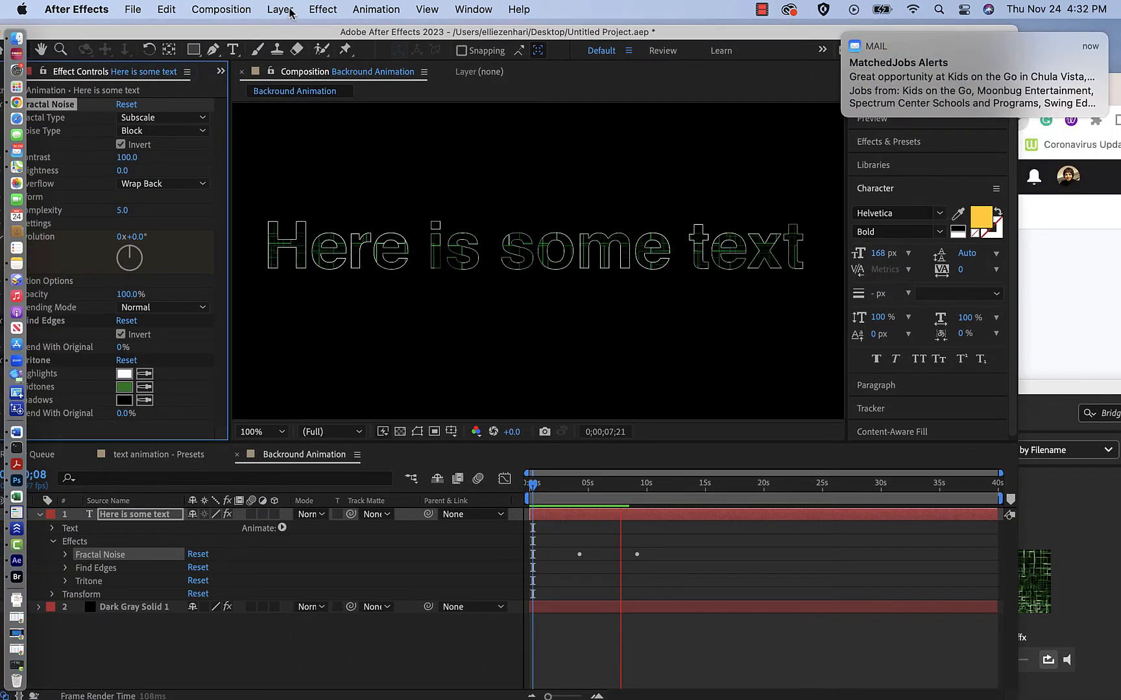
click(322, 9)
mouse_move(375, 12)
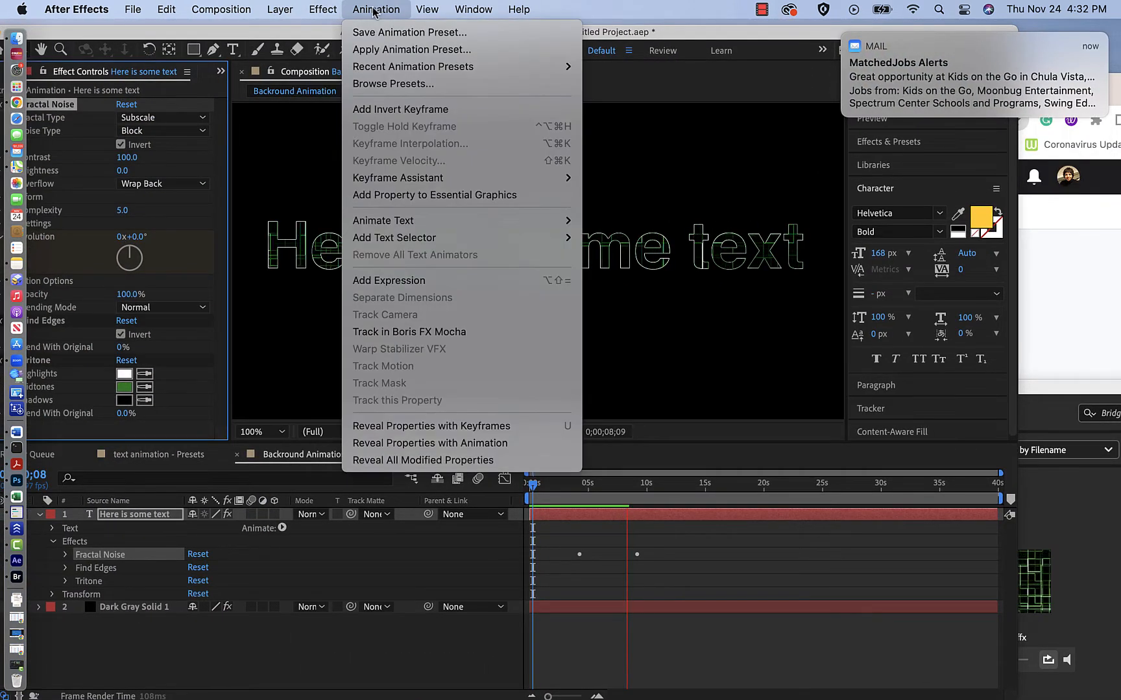
click(389, 83)
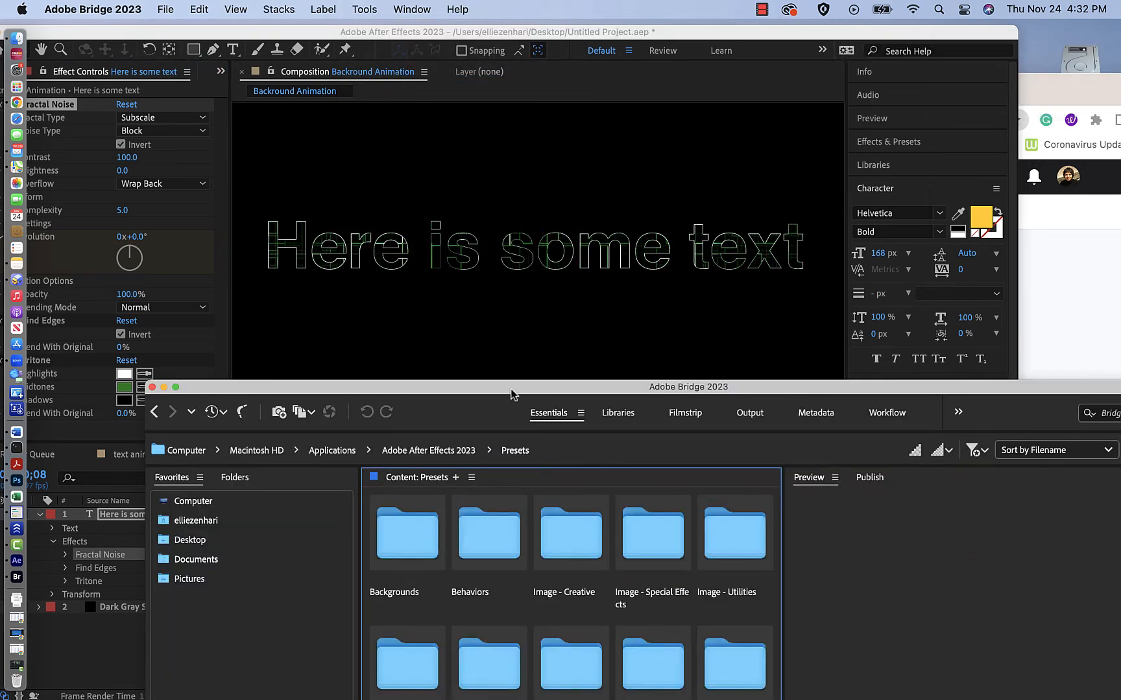
drag(511, 394, 441, 72)
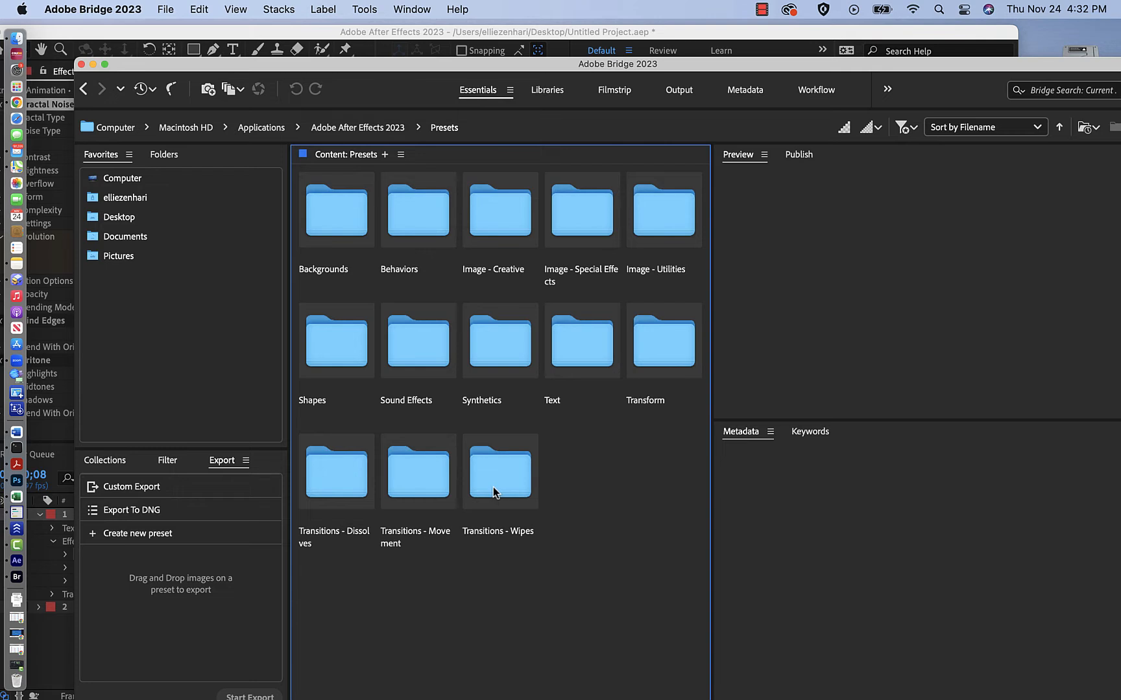
double_click(577, 345)
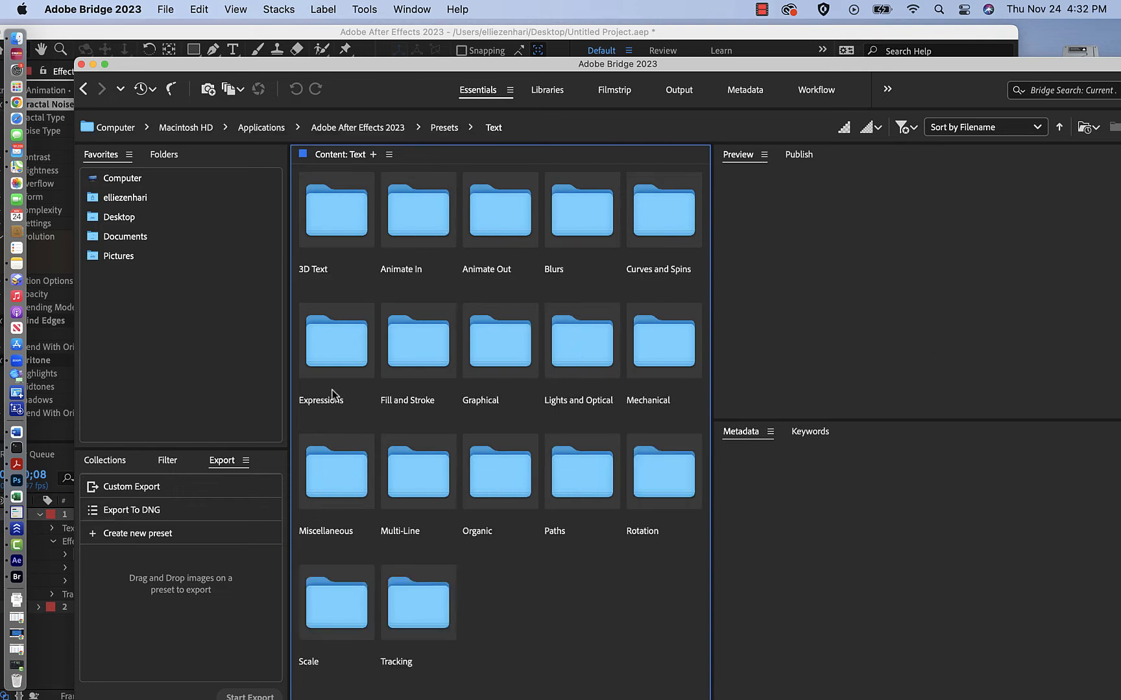
click(485, 364)
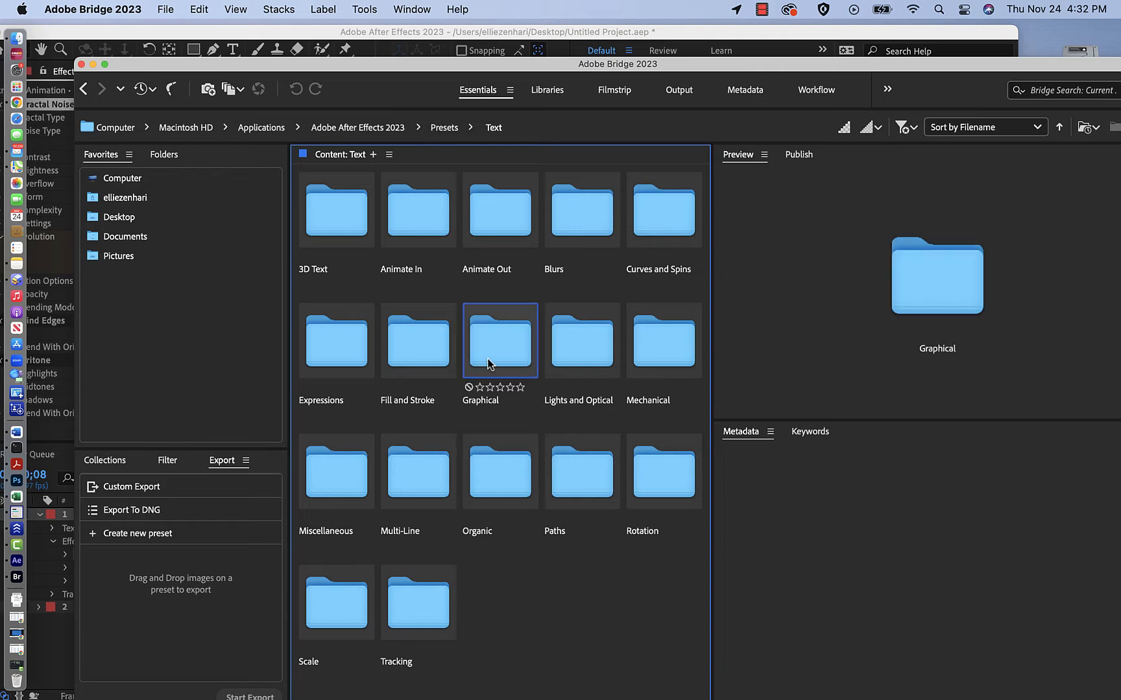
double_click(418, 228)
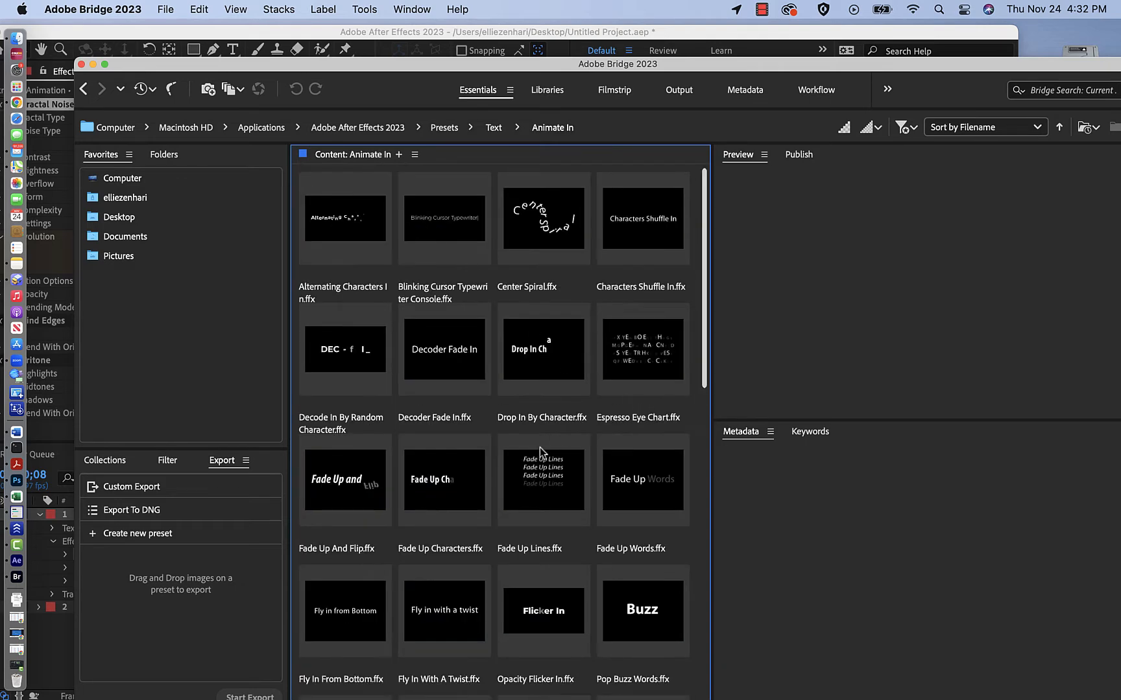
Try to apply the Fade Up Words preset directly from Adobe Bridge, and return to After Effects
double_click(623, 493)
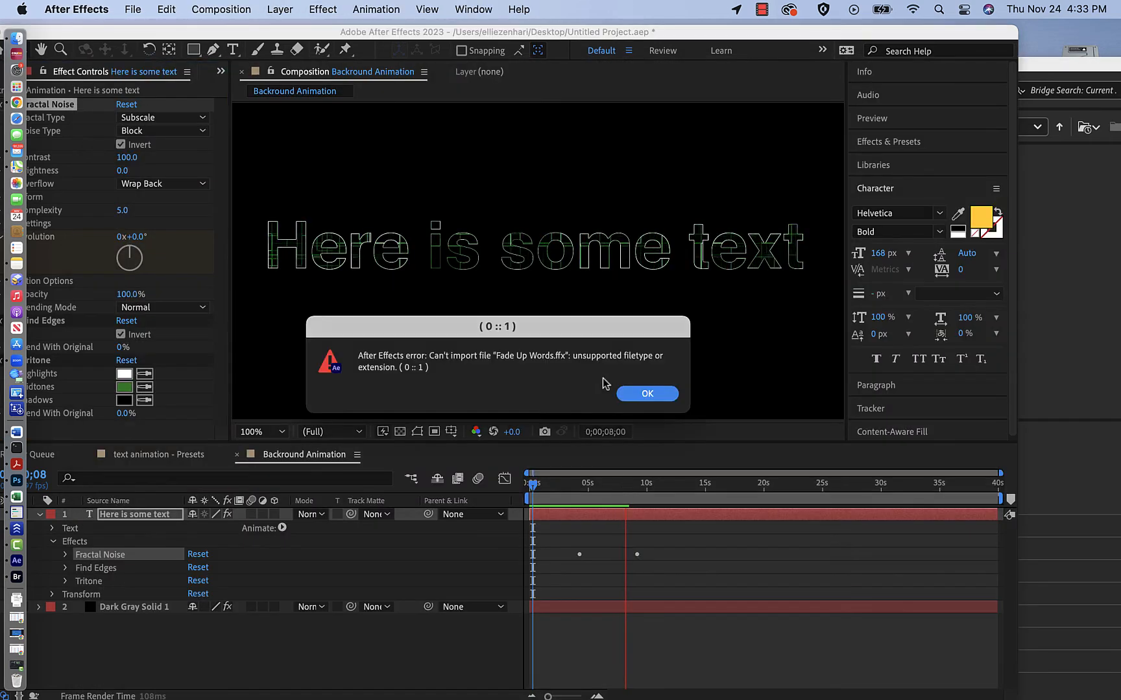
click(633, 393)
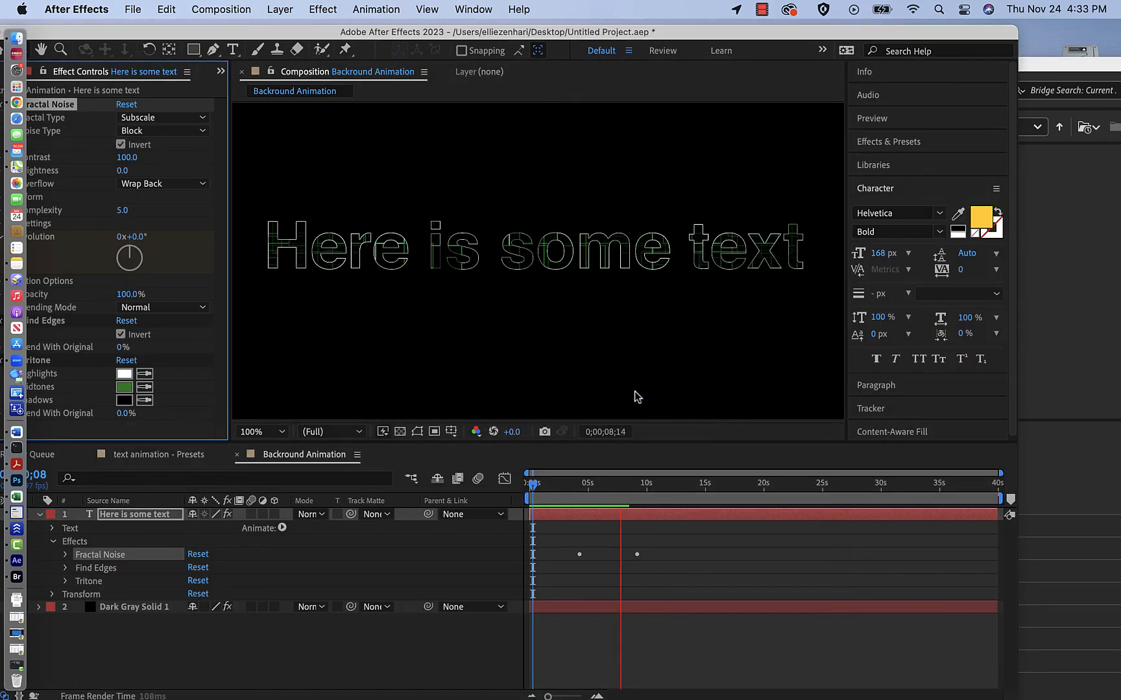
click(1111, 211)
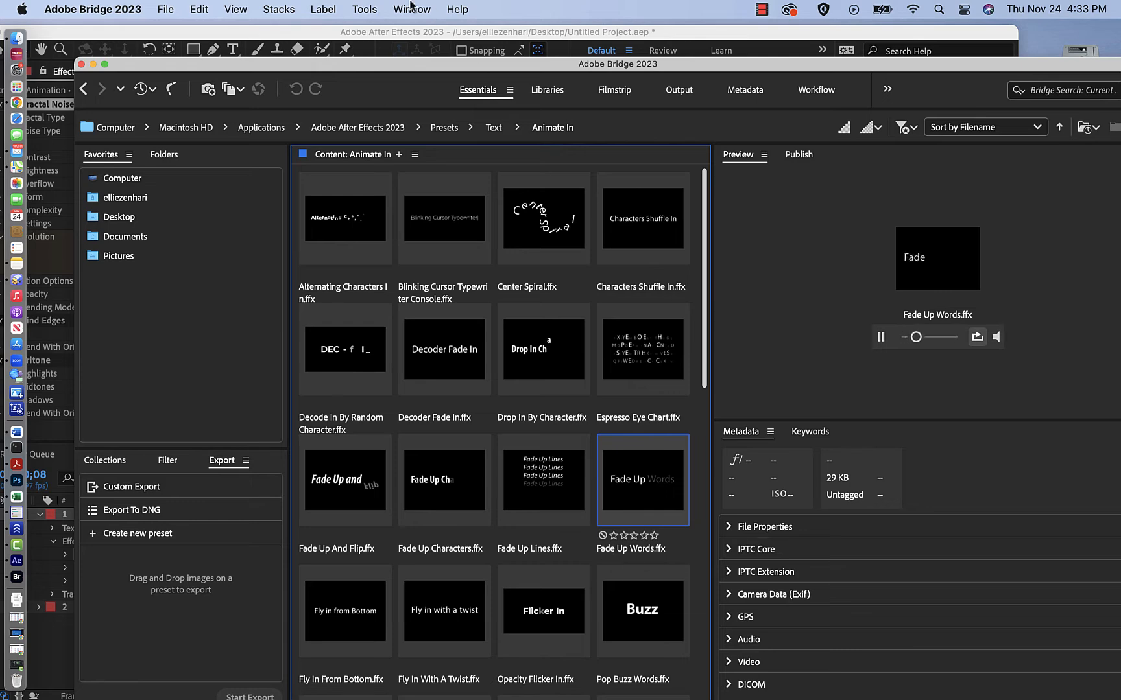
click(418, 37)
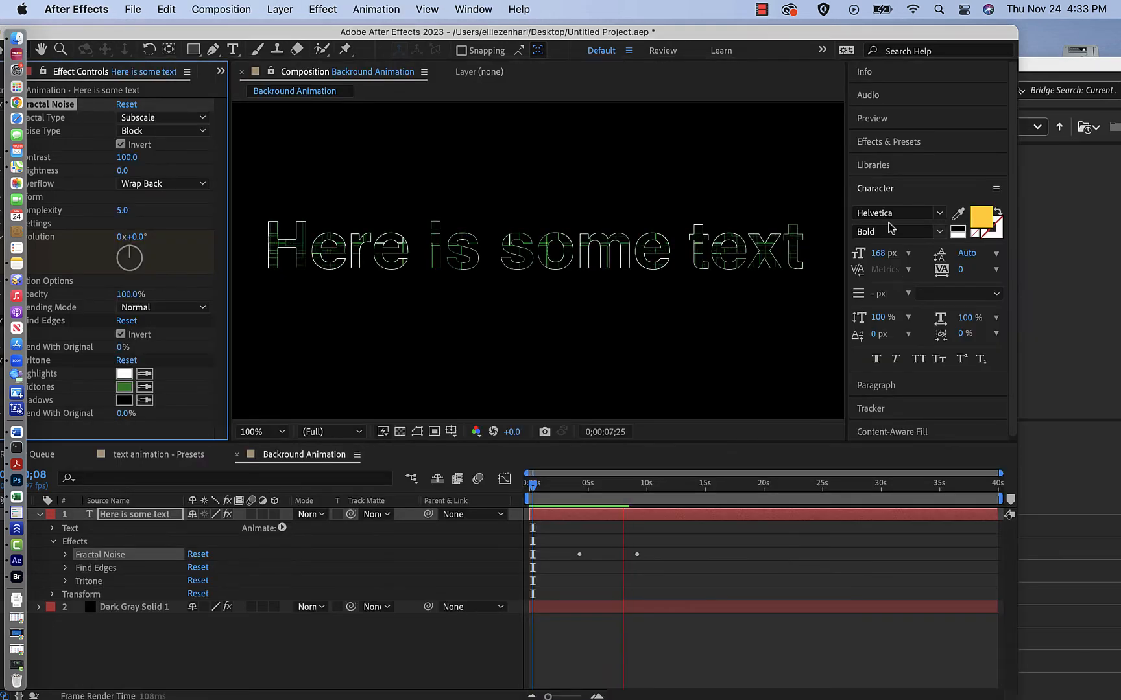
Apply the Fade Up Words preset from the Text > Animate In animation presets to the "Here is some text" layer
click(863, 141)
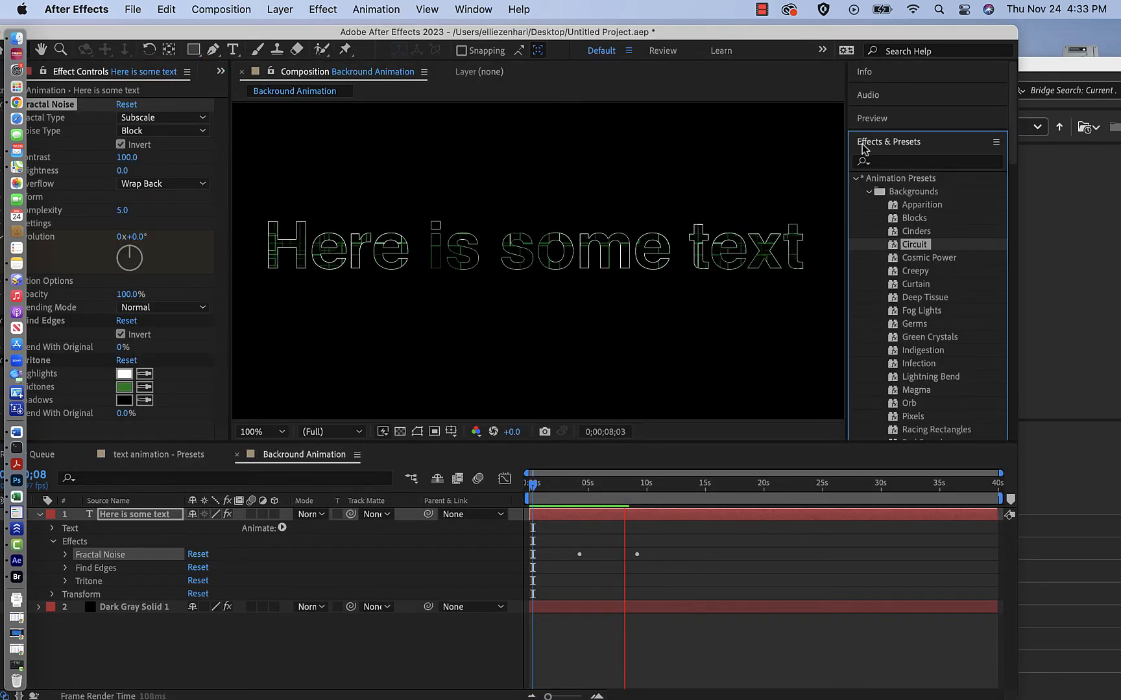
click(869, 192)
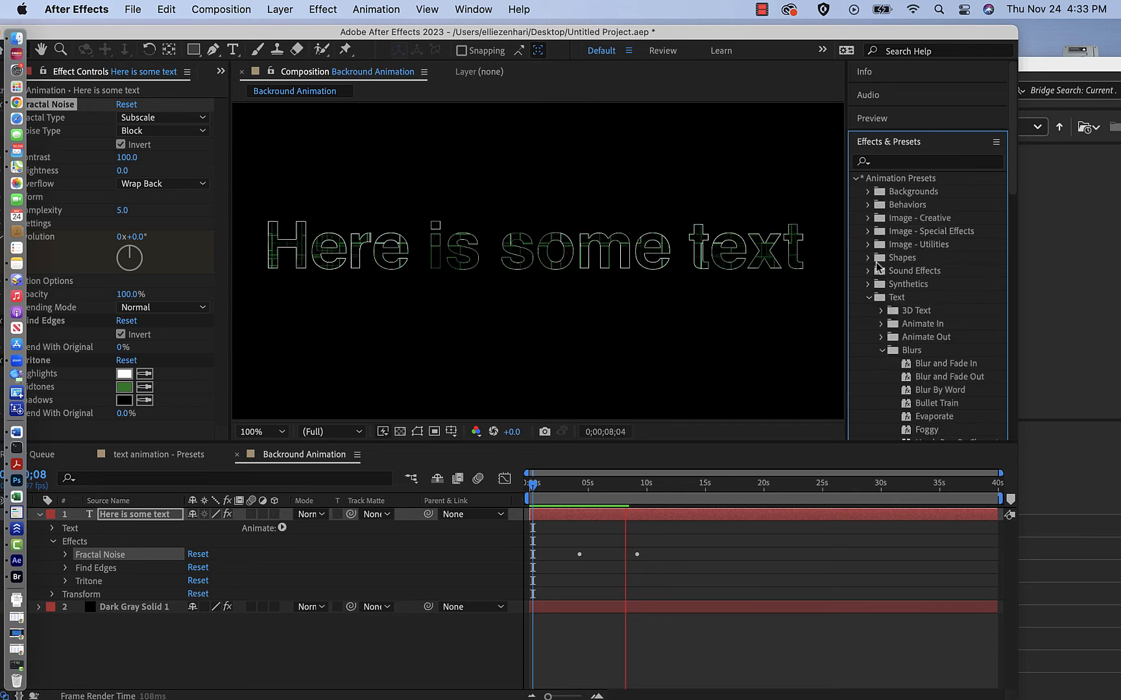
click(881, 350)
click(882, 325)
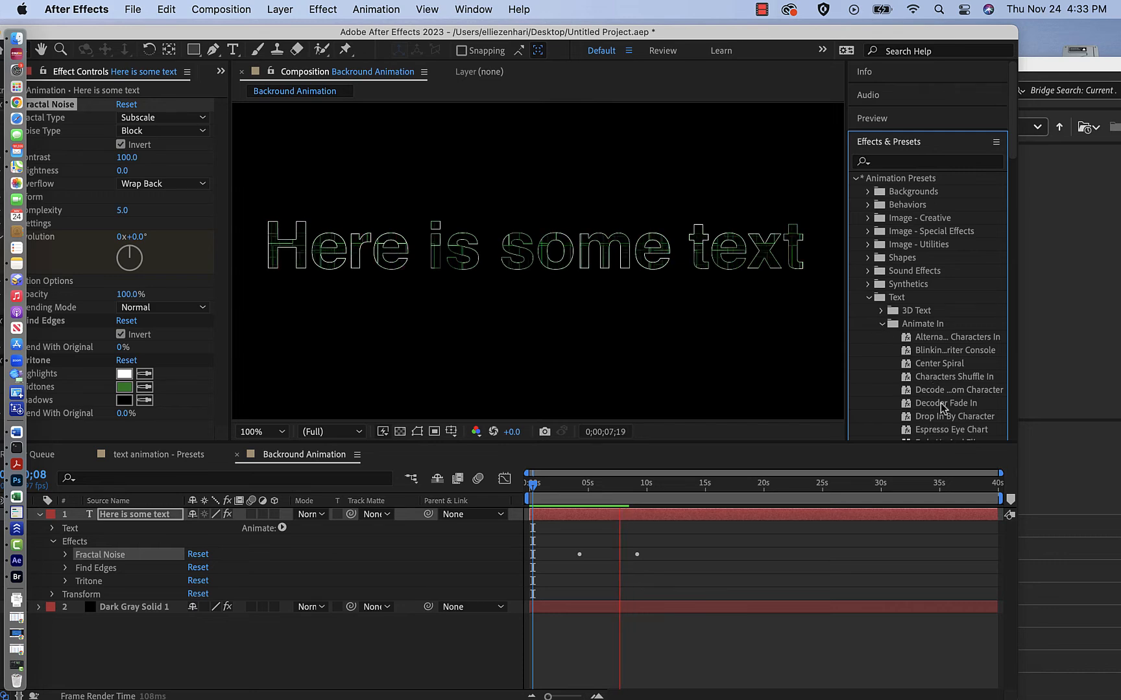
scroll(940, 403, down, 5)
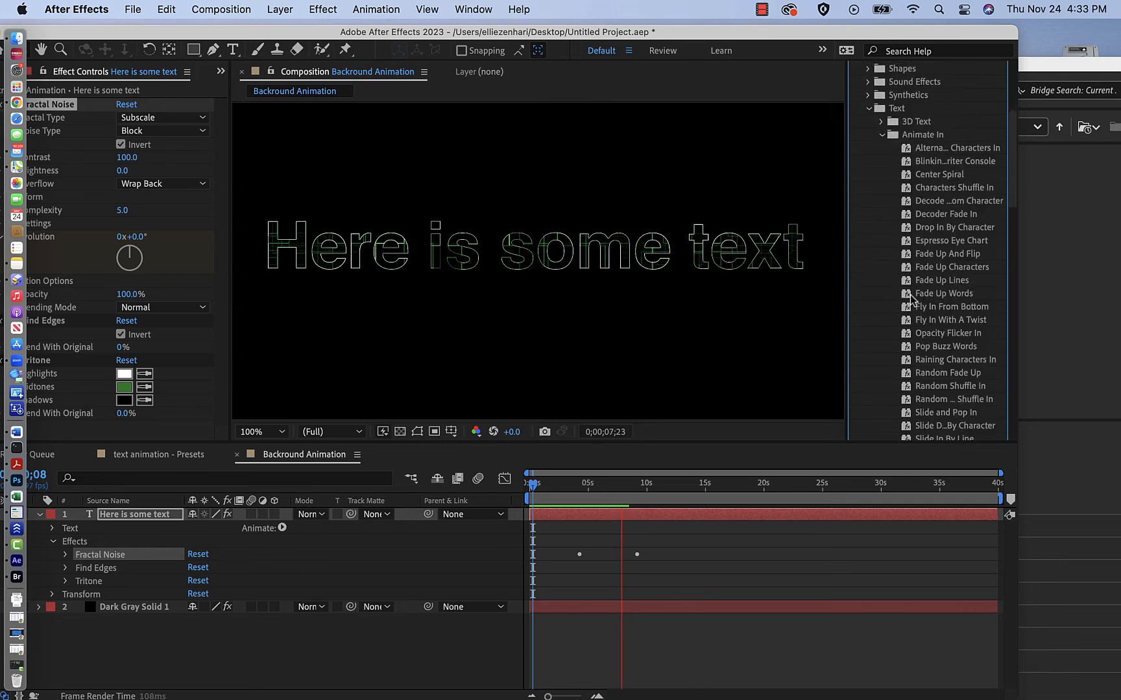
drag(915, 294, 636, 256)
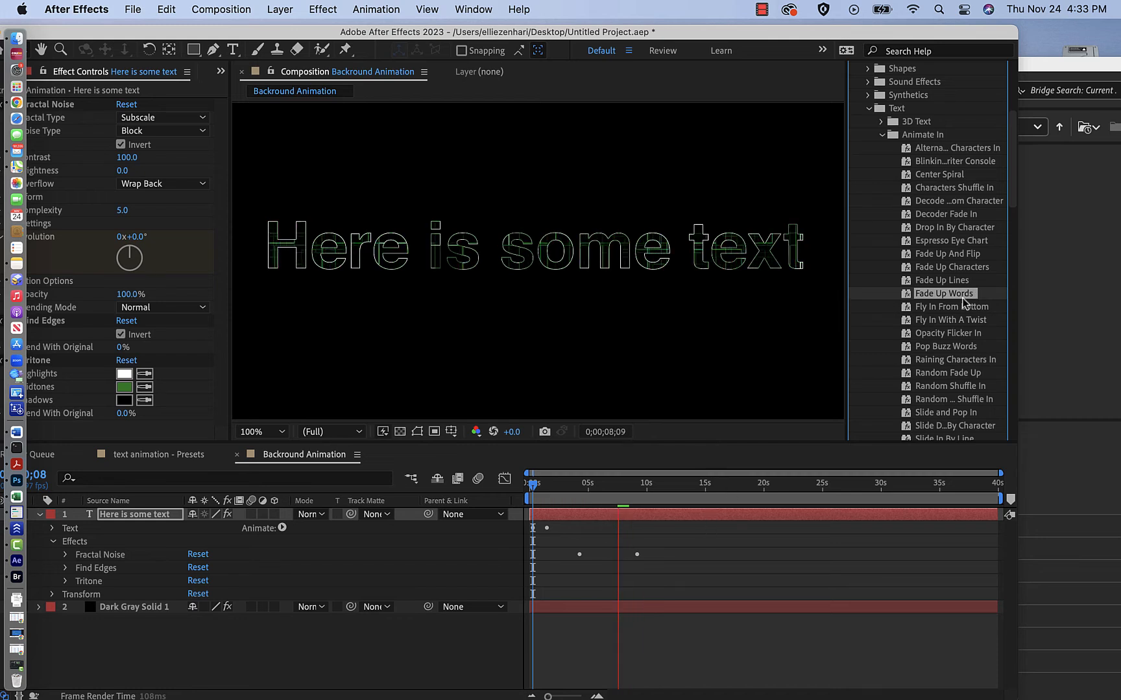
drag(961, 295, 883, 507)
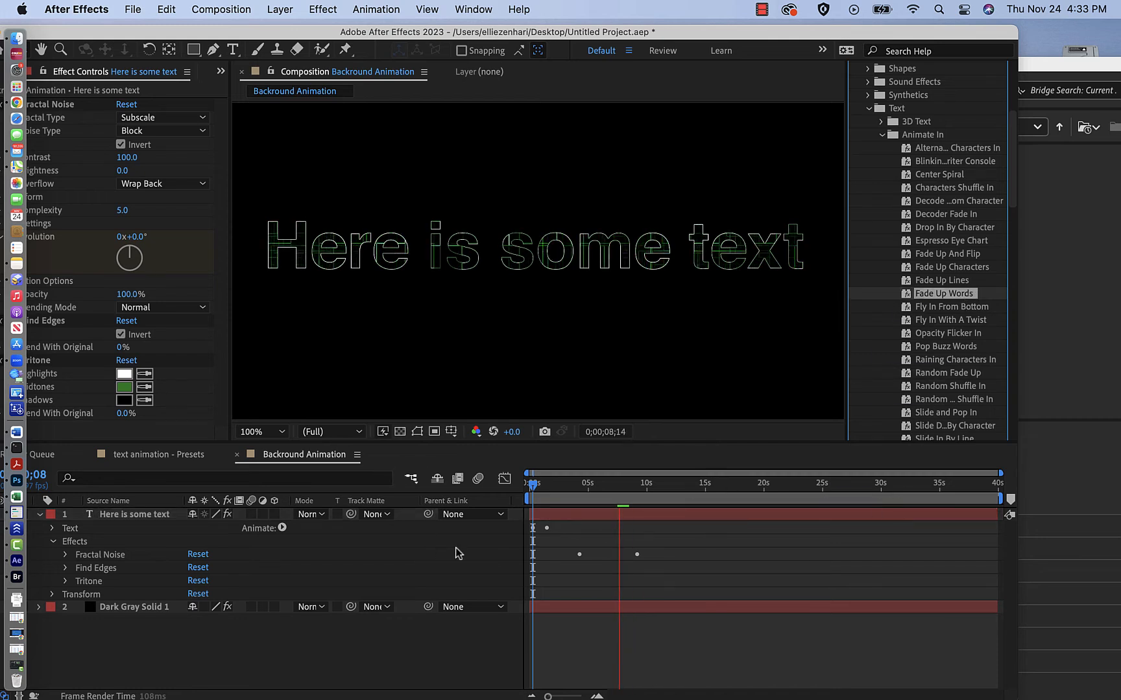
Return the playhead to the start of the composition and preview the text's word-by-word fade
click(581, 484)
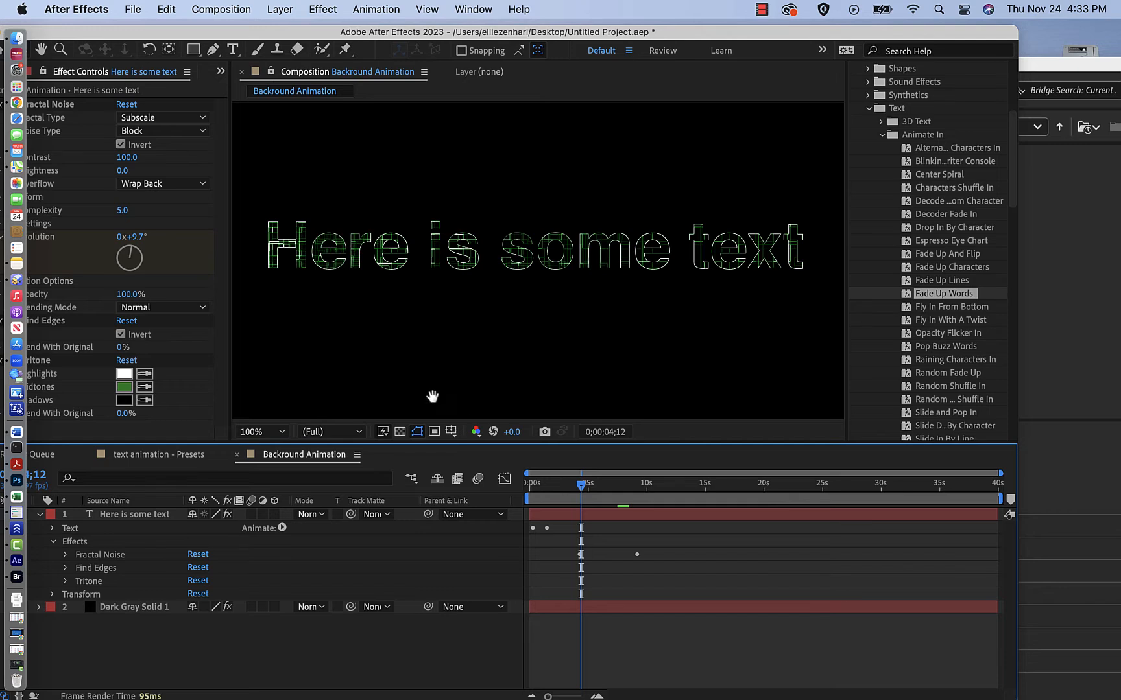
click(411, 365)
key(space)
drag(577, 490, 515, 491)
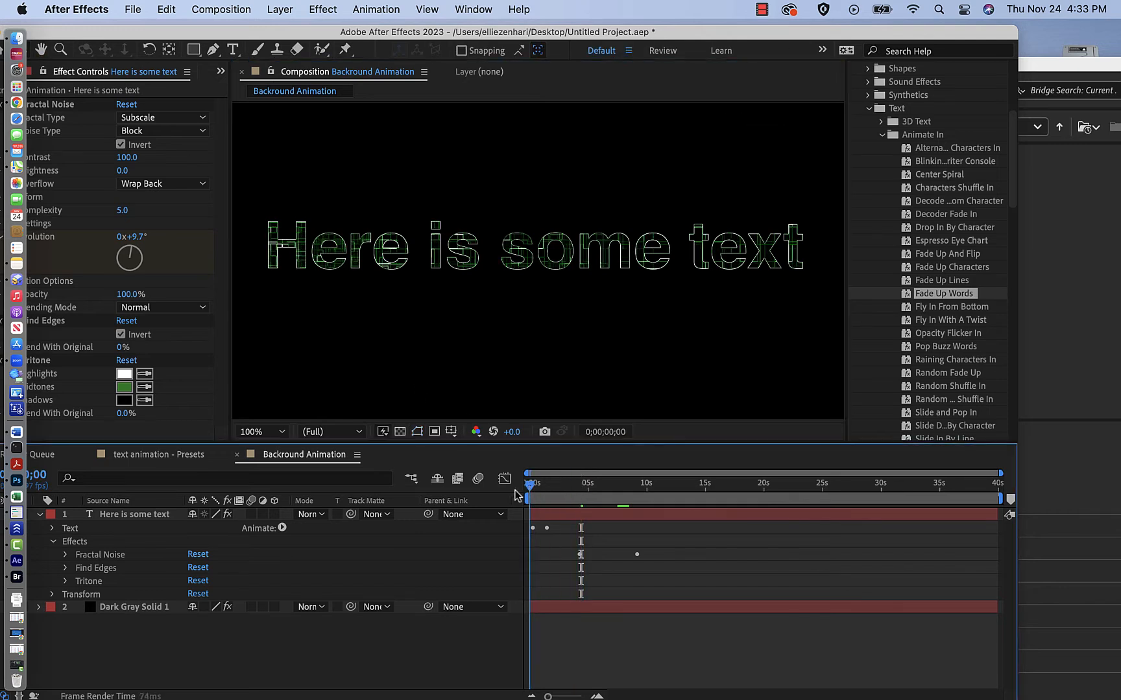
key(space)
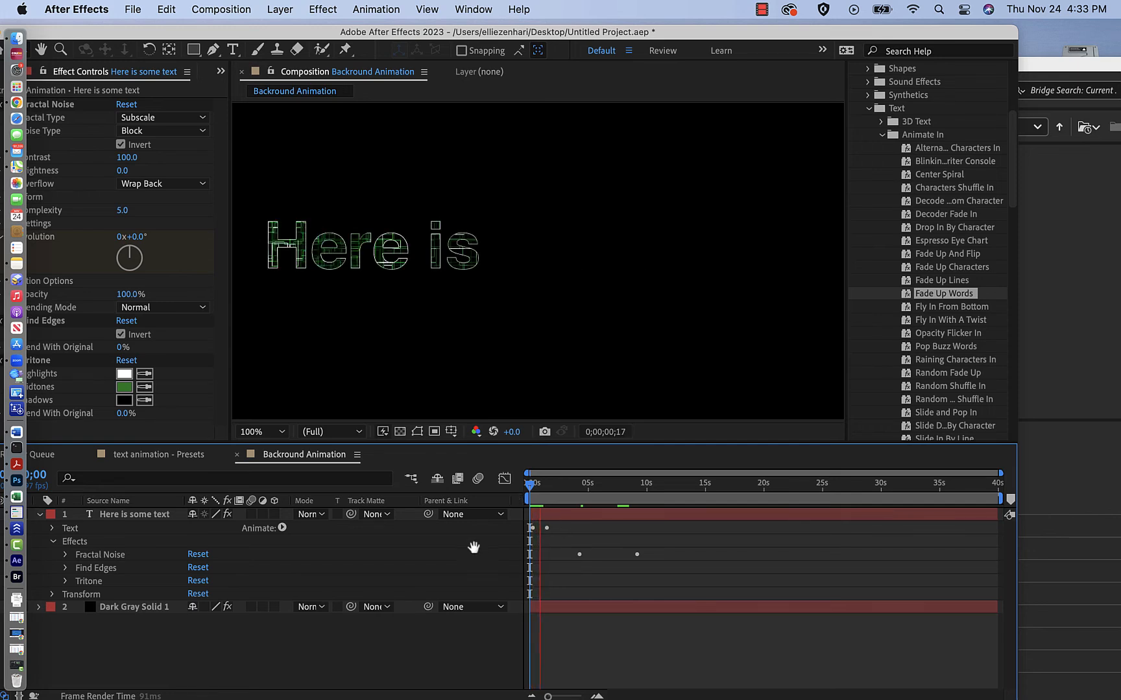
Expand the text's Animator 1 and Range Selector 1, and move the second Start keyframe to about 10 seconds
click(52, 529)
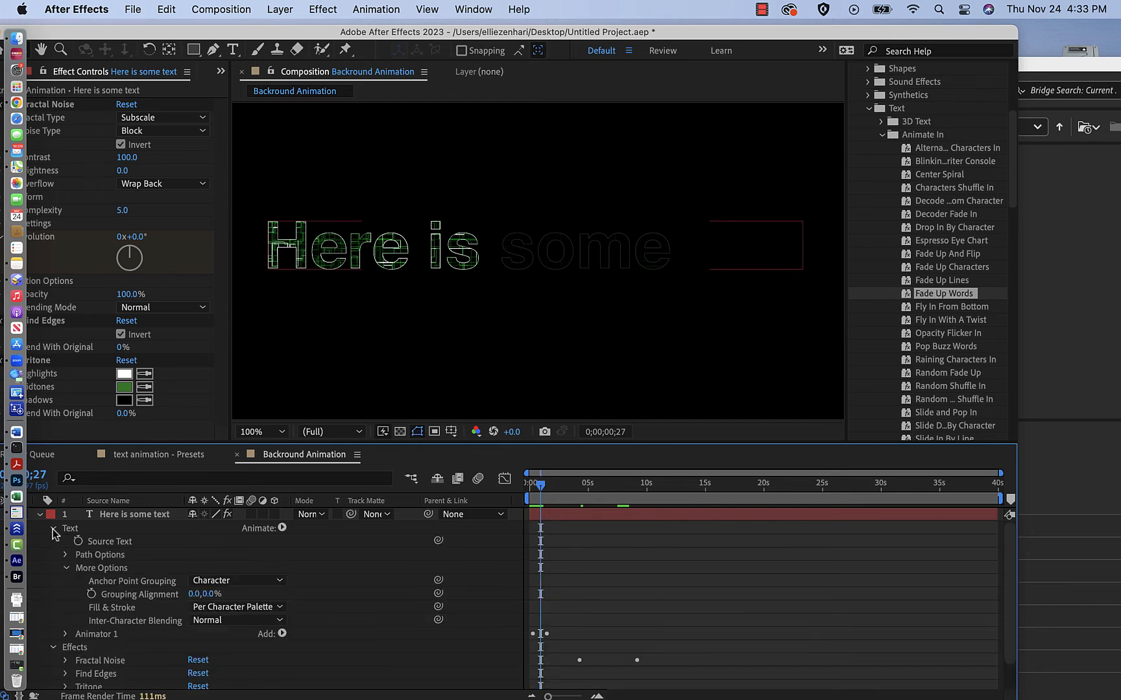
click(66, 635)
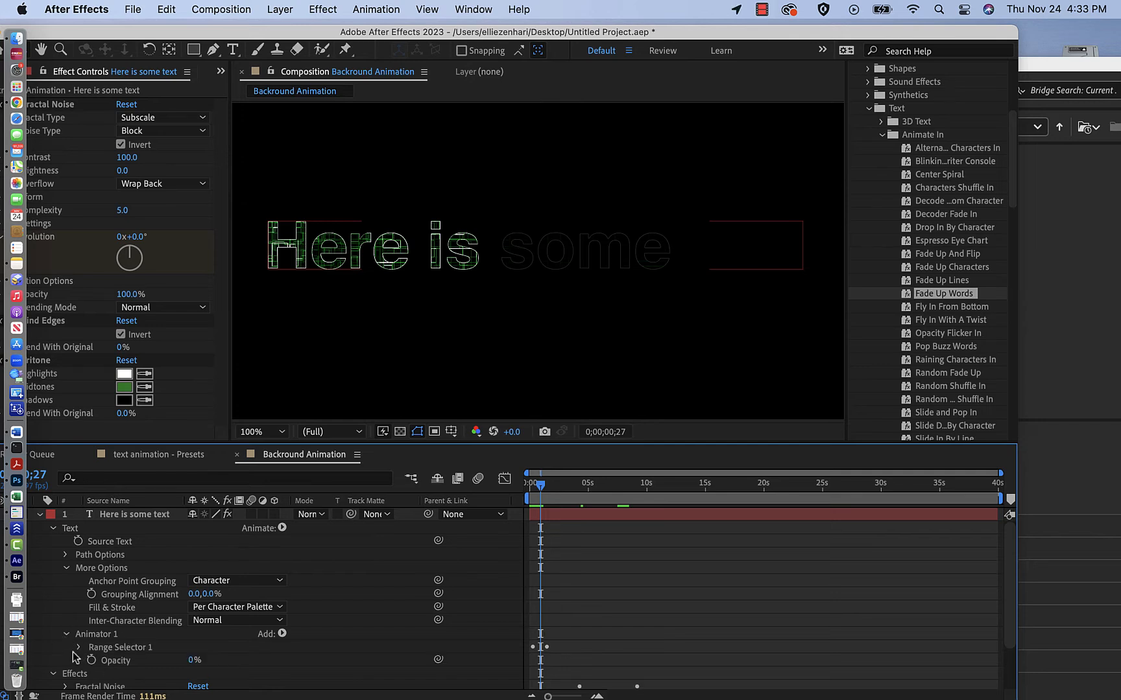
click(79, 648)
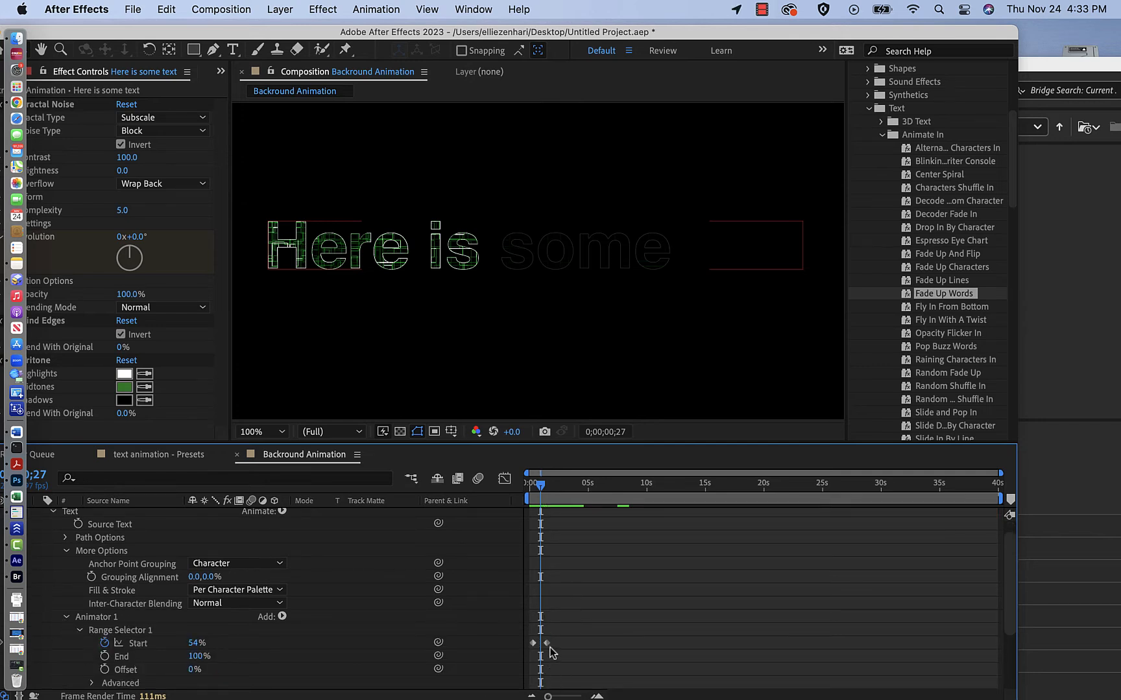
drag(548, 644, 631, 655)
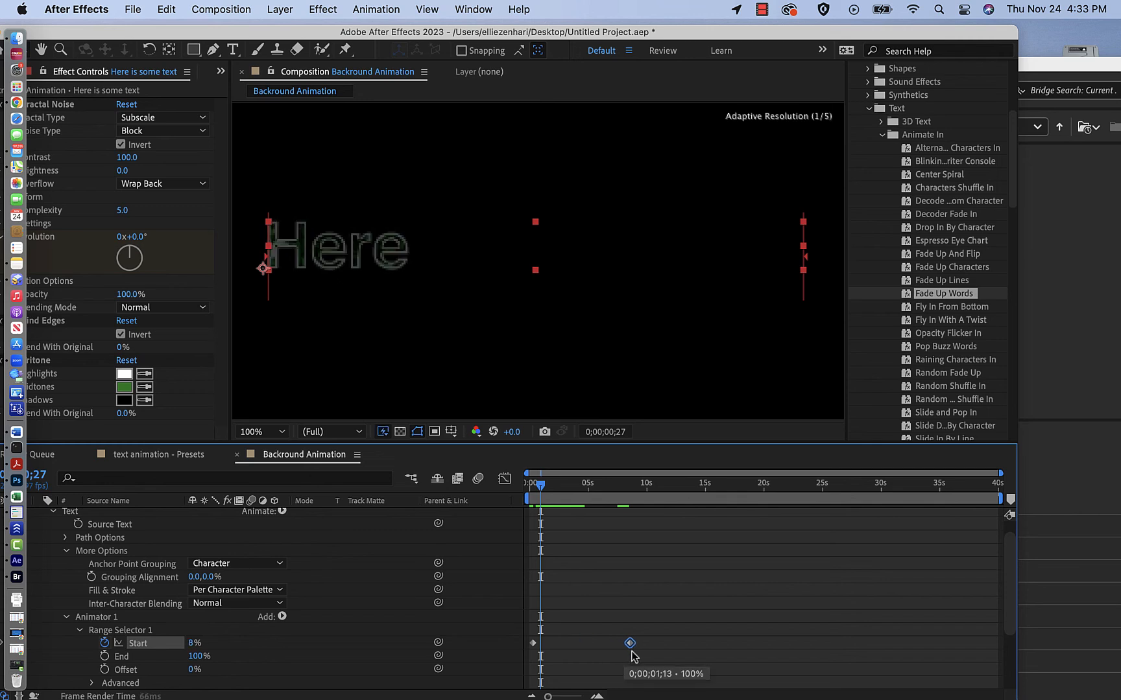
drag(541, 485, 636, 509)
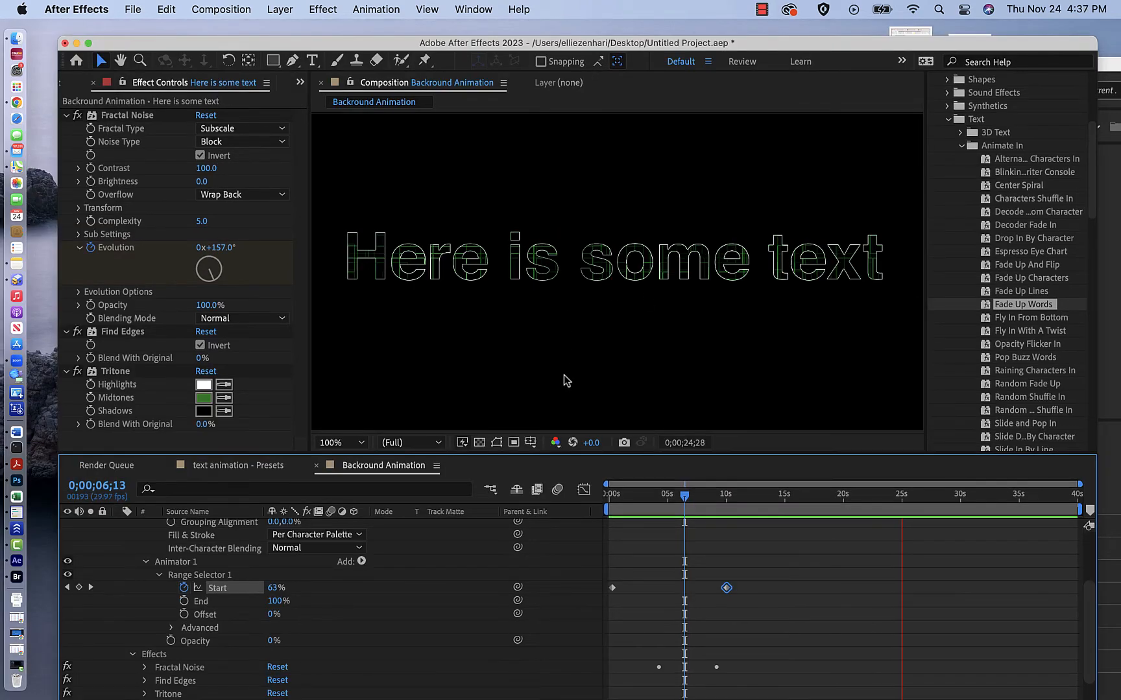
Shorten the fade by moving Range Selector 1's second Start keyframe to about 4 seconds, and set the playhead at 0;00;06;03
drag(384, 43, 380, 13)
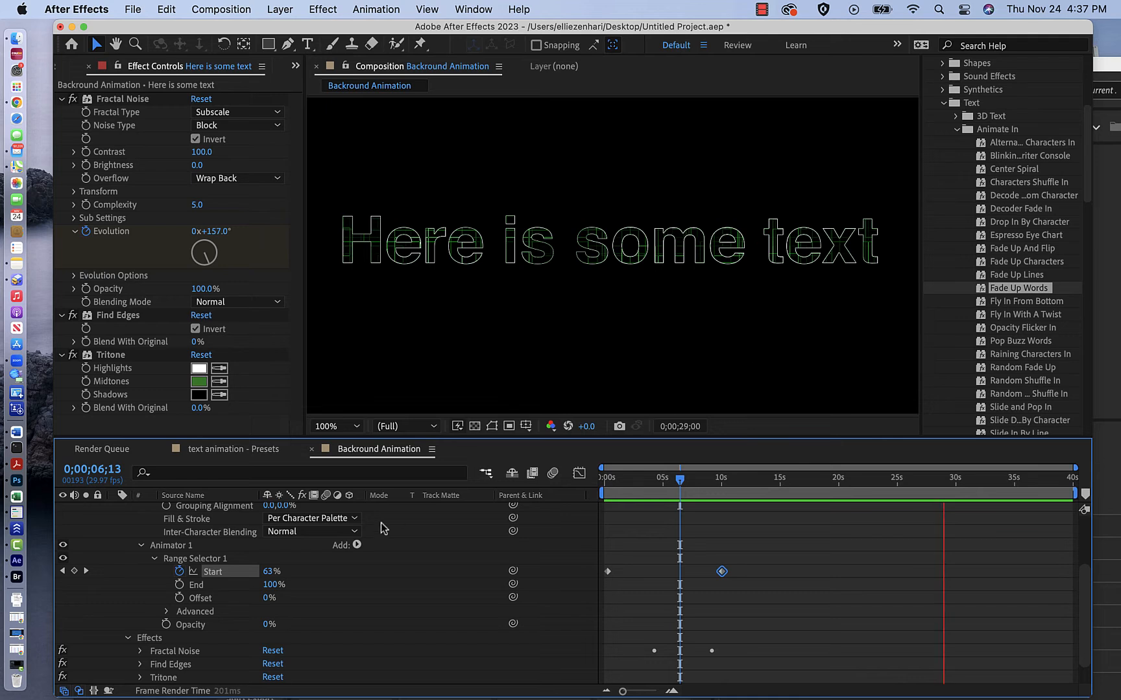
scroll(380, 529, down, 2)
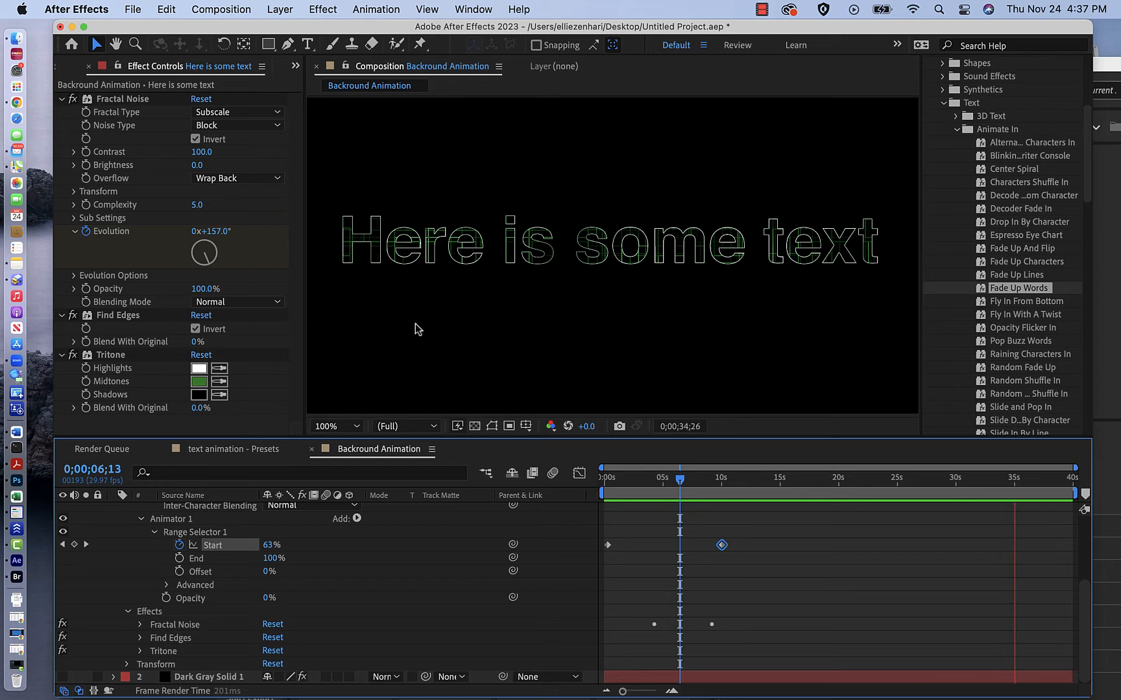
click(182, 532)
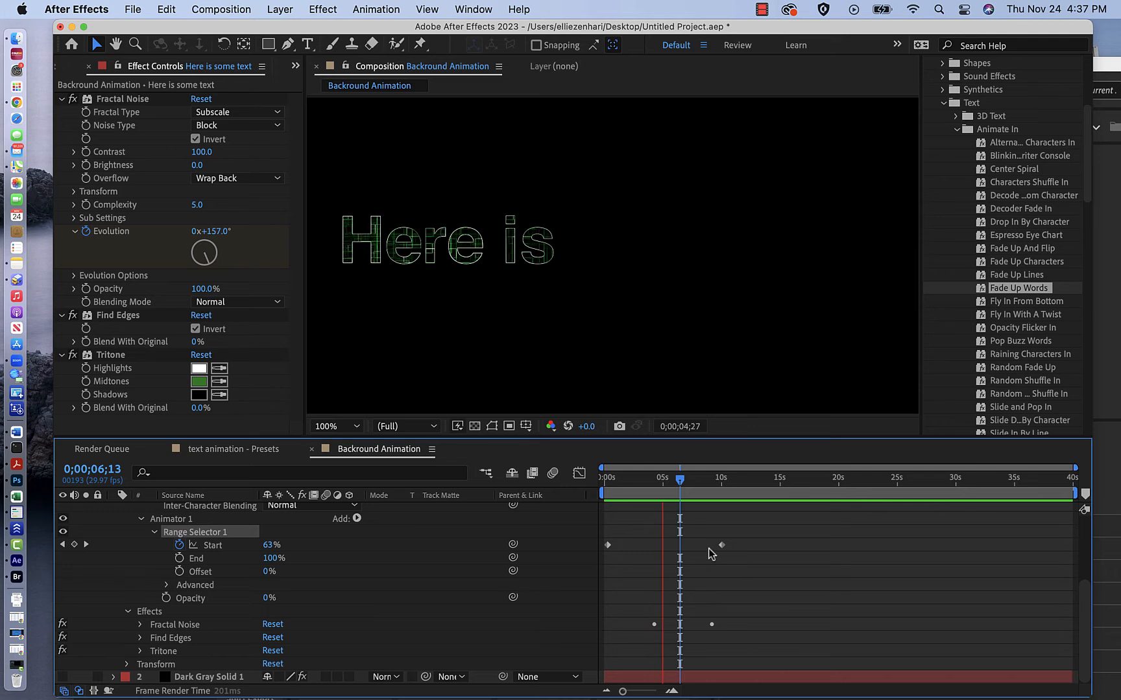
drag(722, 545, 648, 556)
mouse_move(680, 481)
mouse_down()
mouse_move(636, 489)
mouse_move(679, 498)
mouse_up()
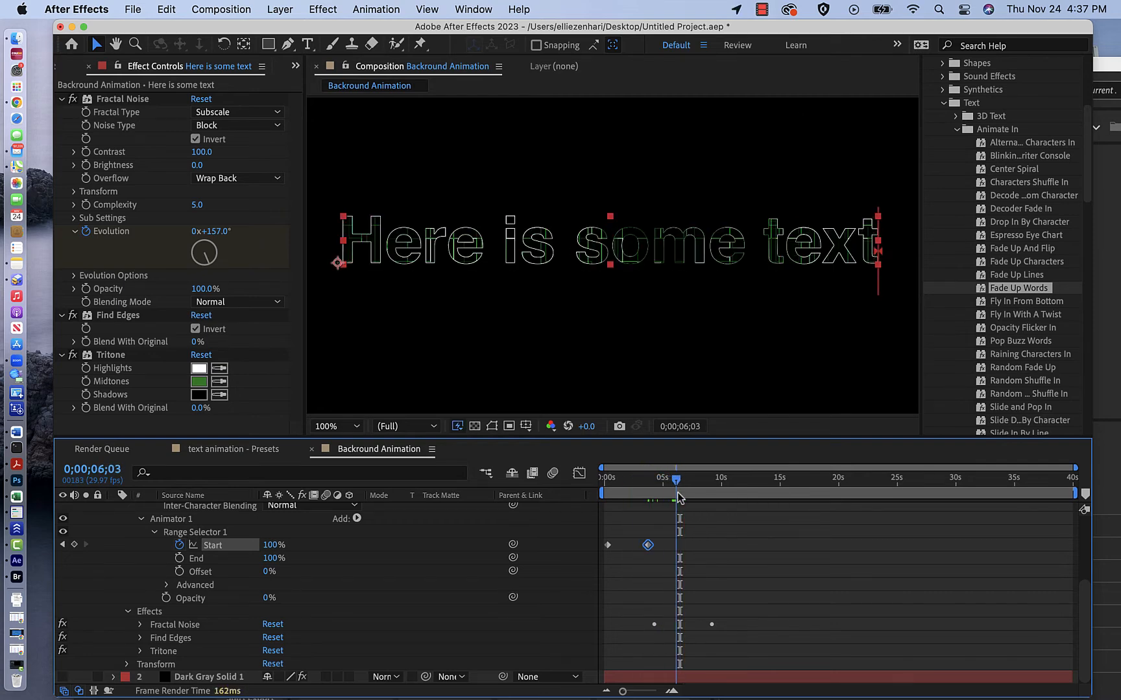
Collapse the Animate In and Text preset folders to list the remaining preset and effect categories
click(957, 132)
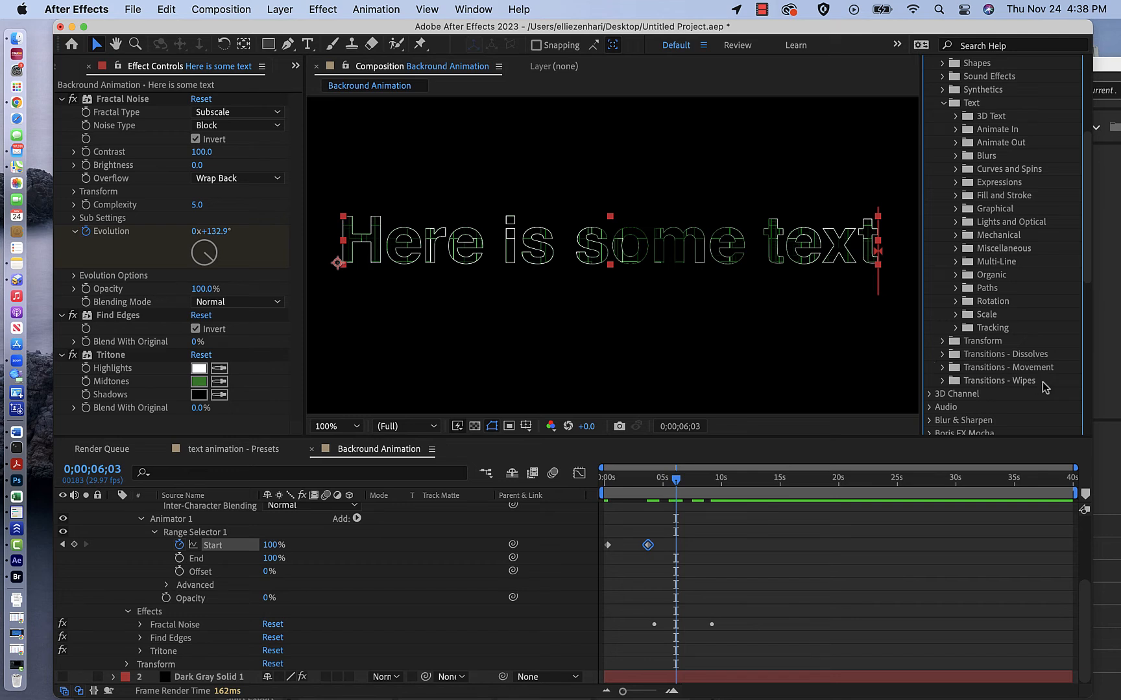
click(943, 104)
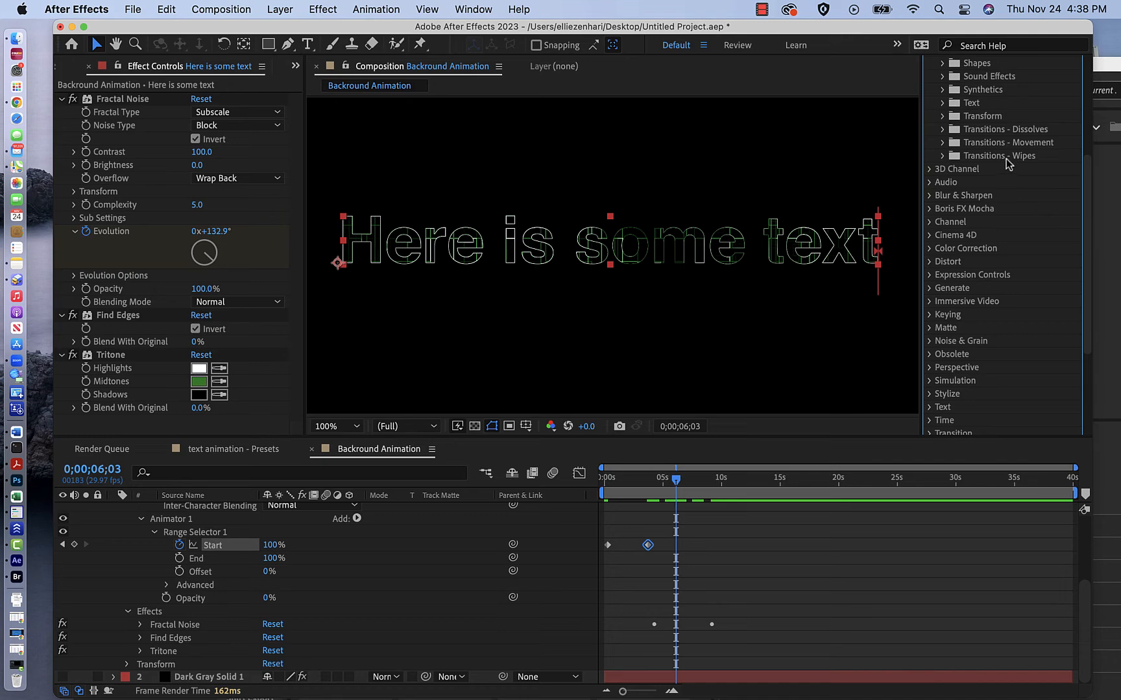
click(1075, 183)
click(773, 426)
Check the Animate In presets in Adobe Bridge, return to After Effects and call up Browse Presets again
click(1118, 298)
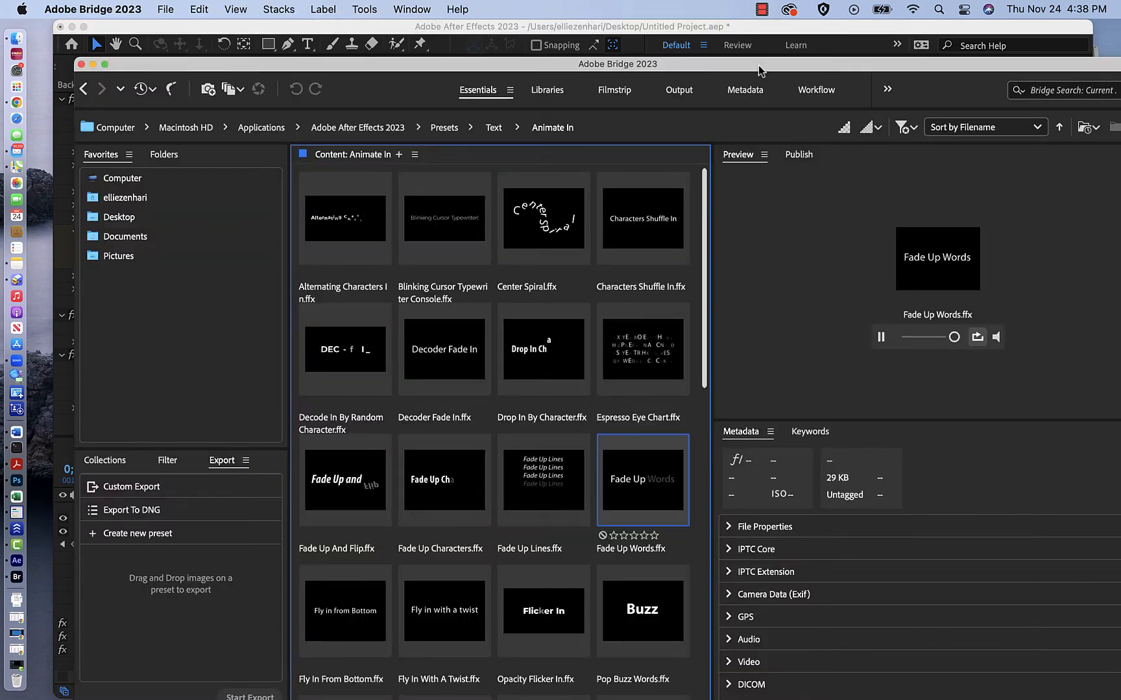
drag(759, 67, 771, 238)
click(576, 98)
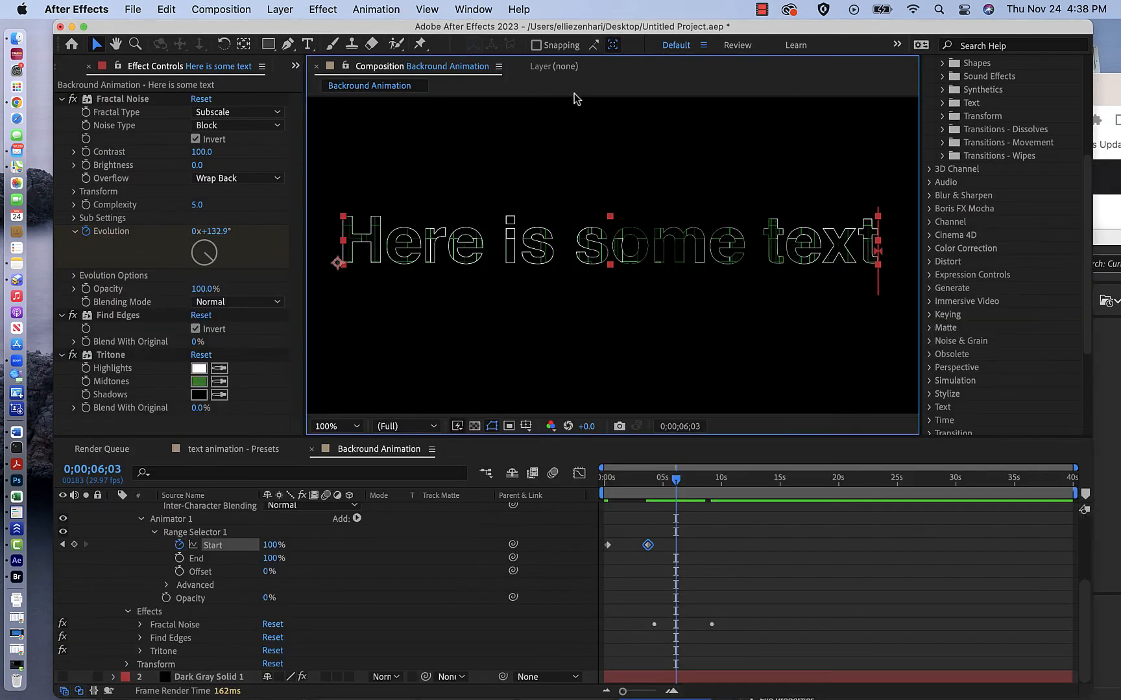
click(373, 10)
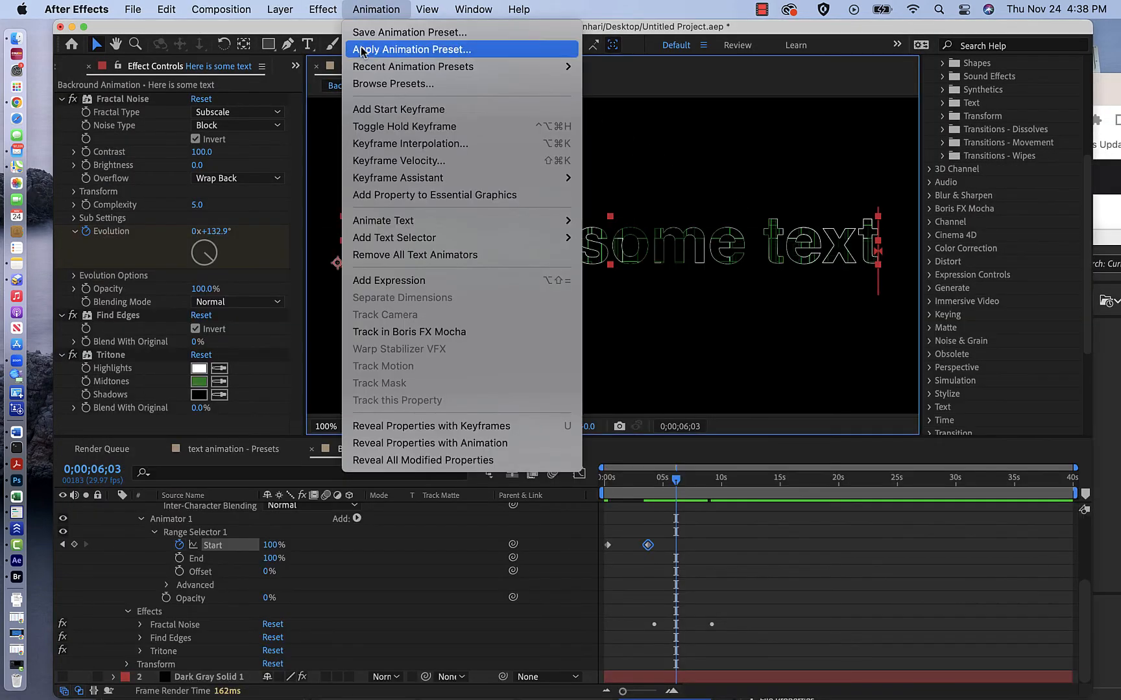
click(364, 87)
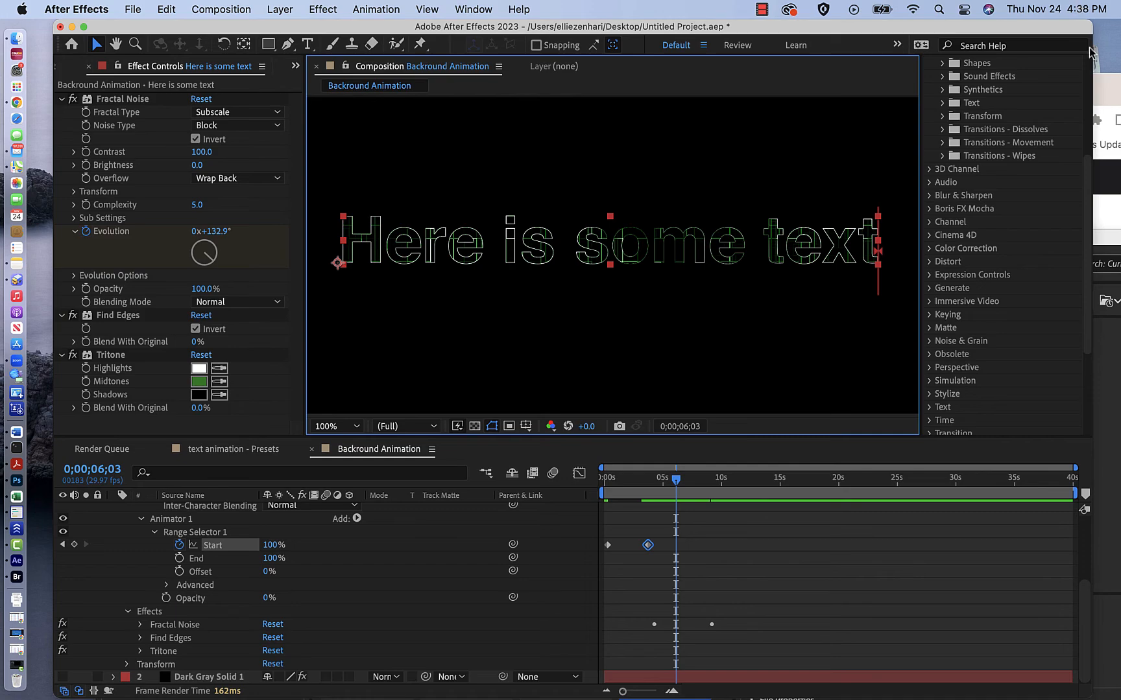
In Adobe Bridge, browse the Transitions - Wipes presets and preview Grid Wipe and Iris - cross
drag(1101, 79, 893, 208)
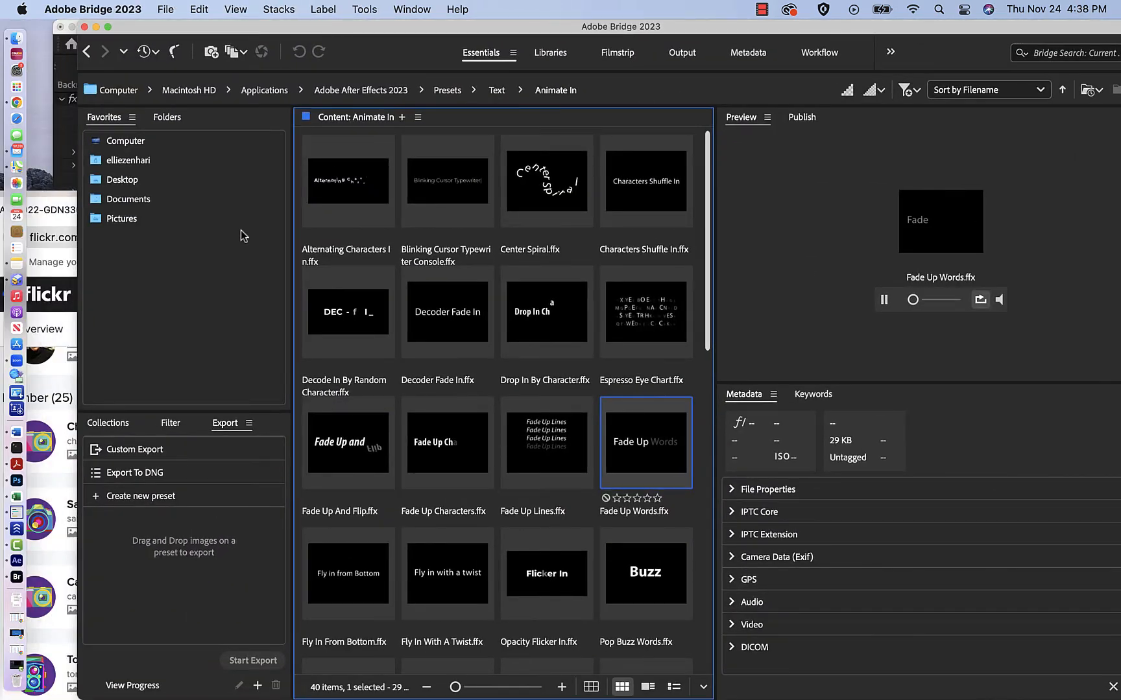
click(447, 91)
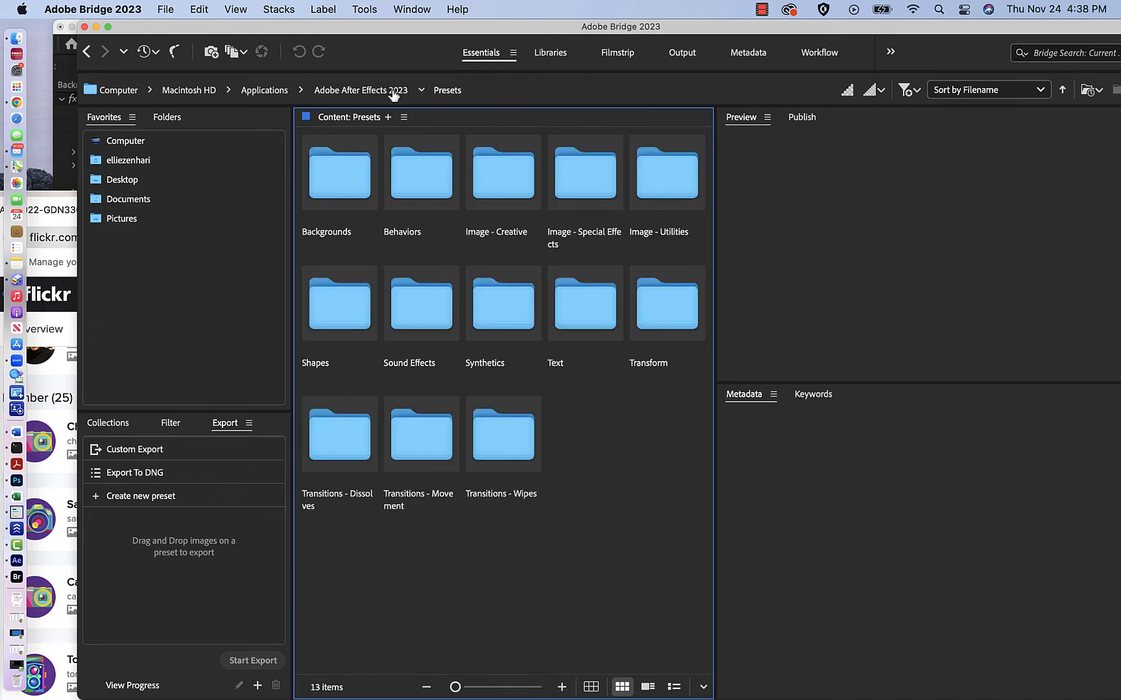
double_click(488, 456)
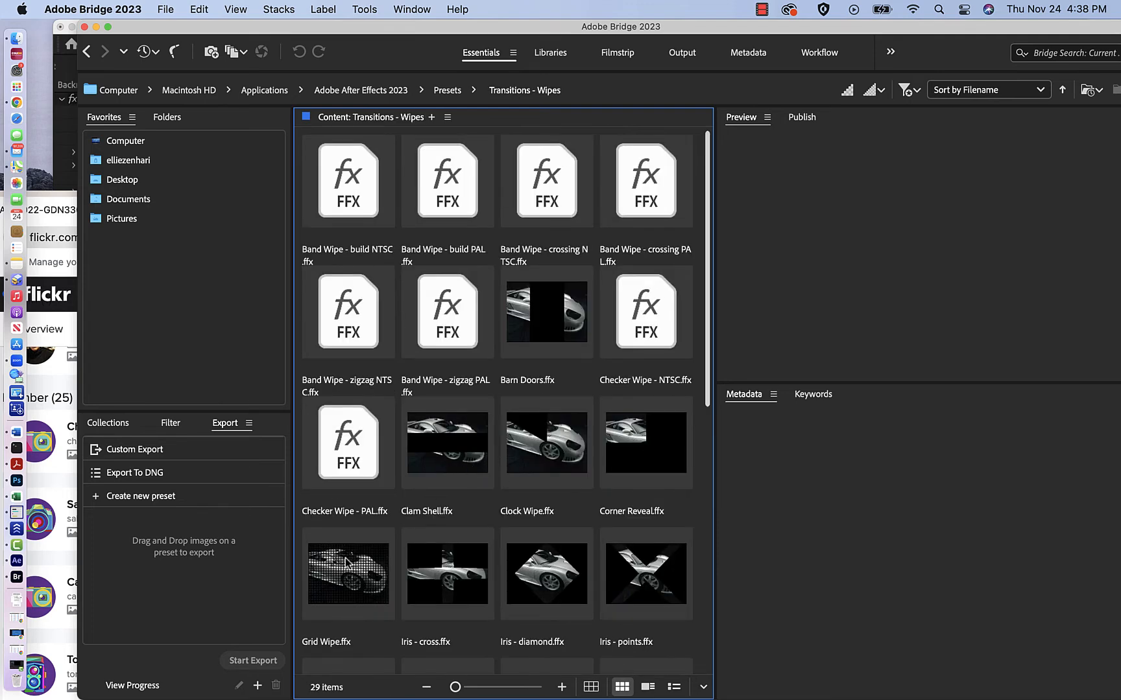
click(346, 562)
click(448, 574)
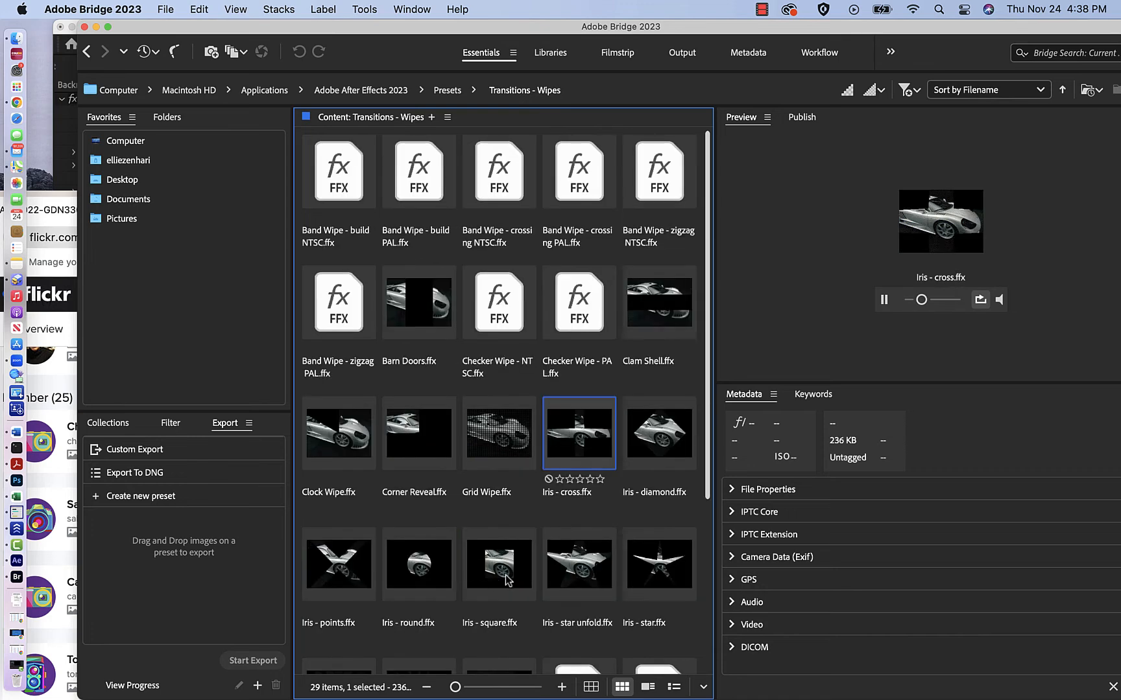
Browse the Transitions - Dissolves presets and preview Block Dissolve - scanlines
click(446, 91)
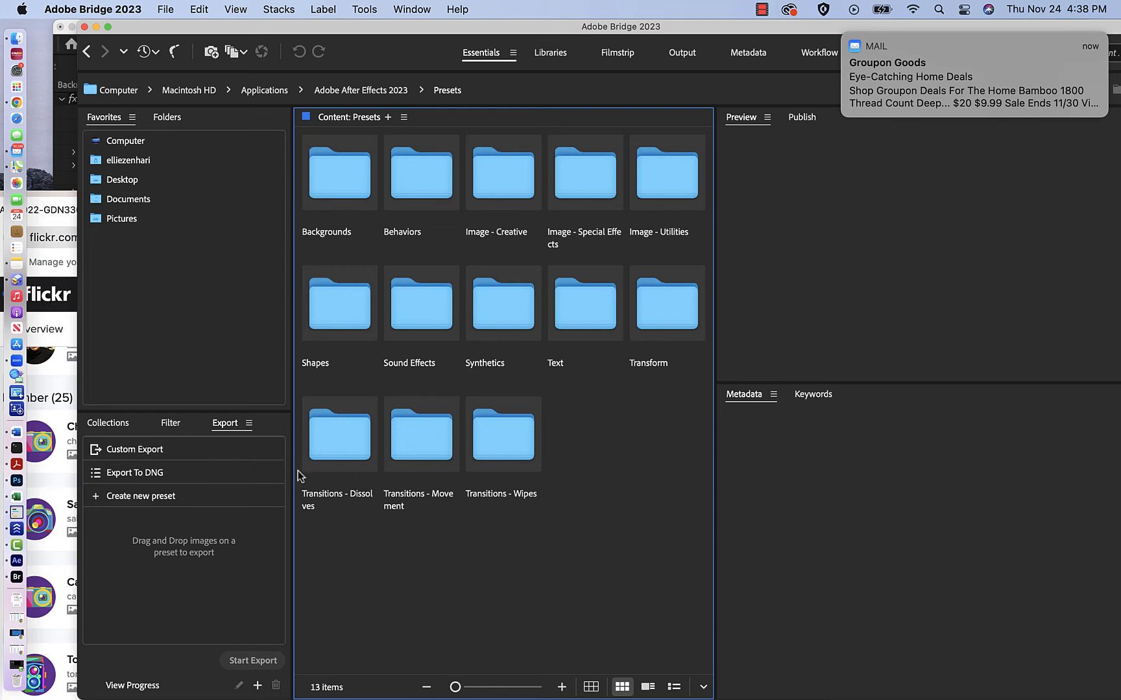
double_click(332, 456)
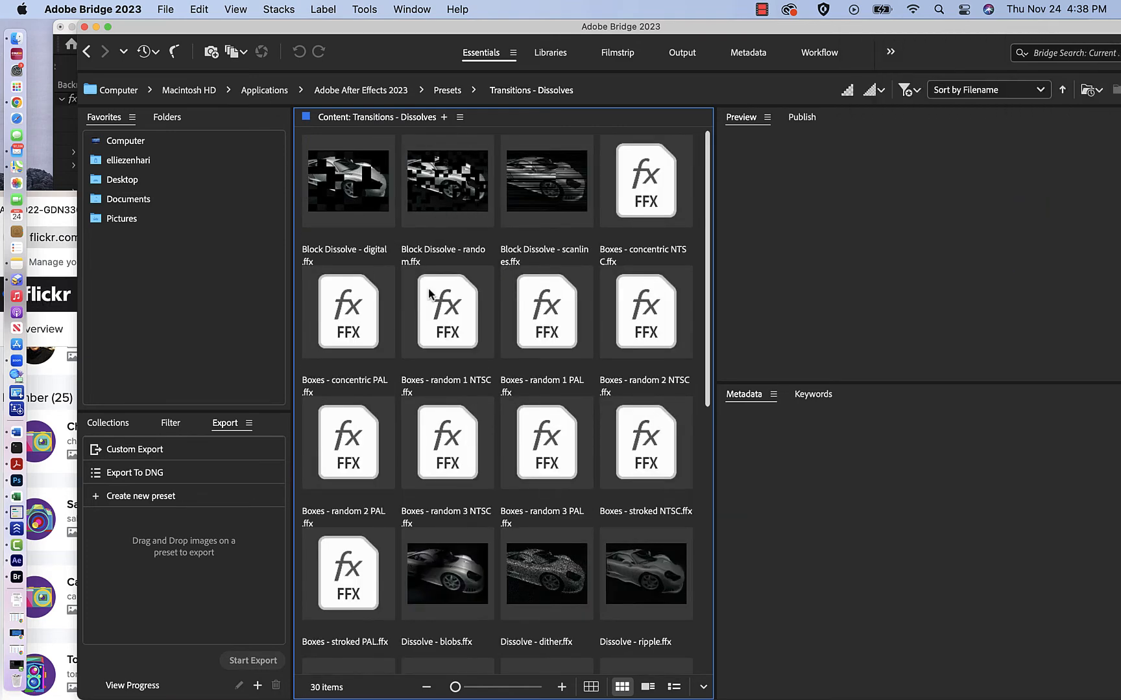
click(563, 191)
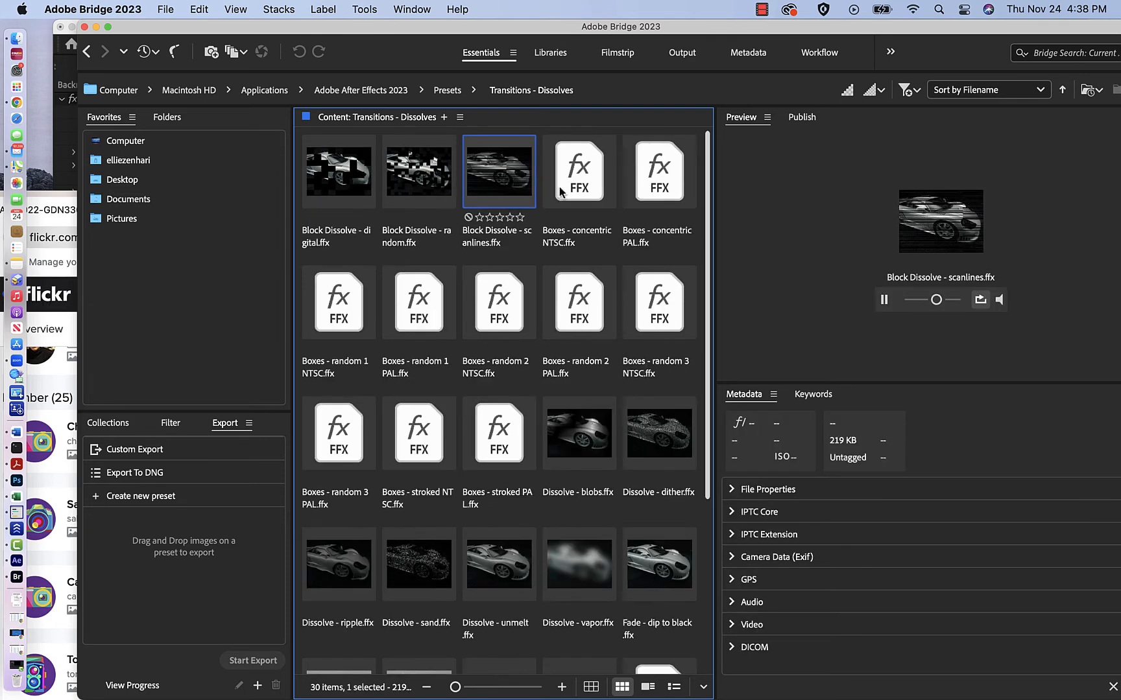
Preview the Shapes Backgrounds presets Nerve Net - Penta, Nerve Net - Circular, Sunburst, Box Swarm and Composition Border, ending on Sunburst
click(448, 91)
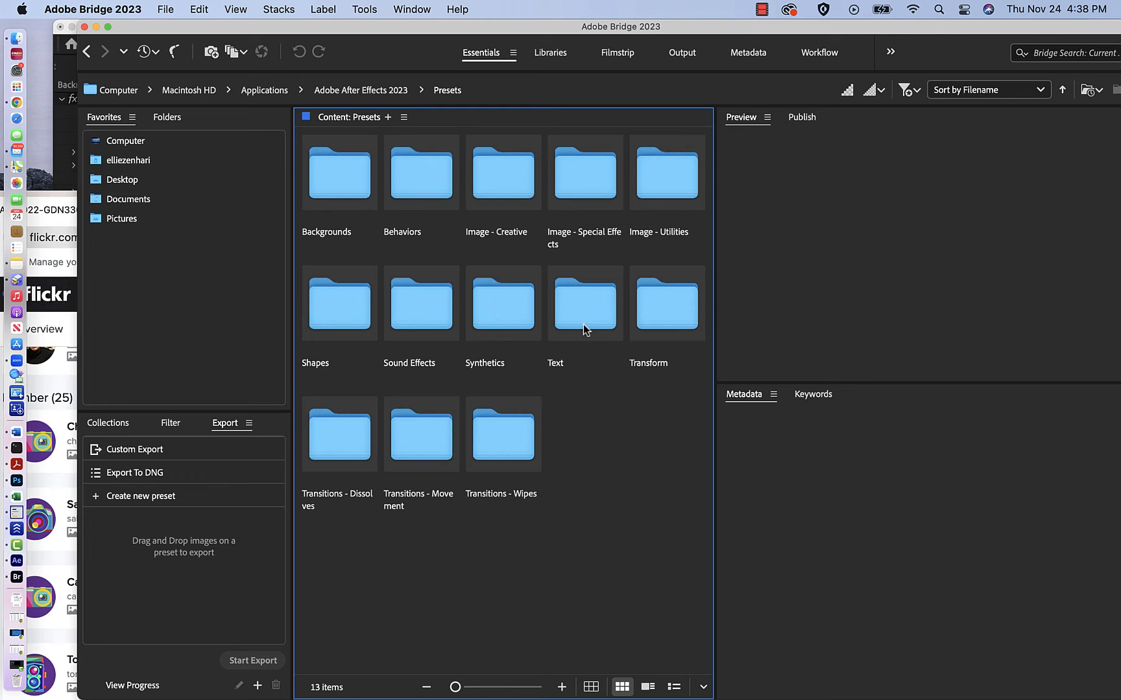
double_click(332, 330)
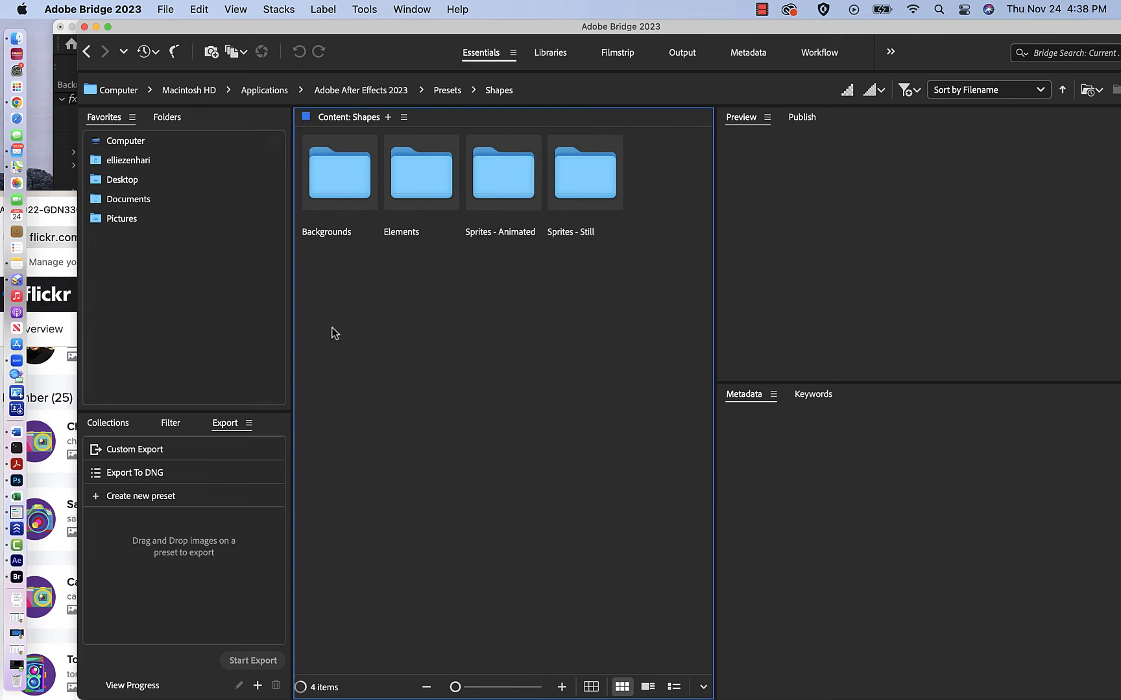
double_click(320, 199)
click(645, 195)
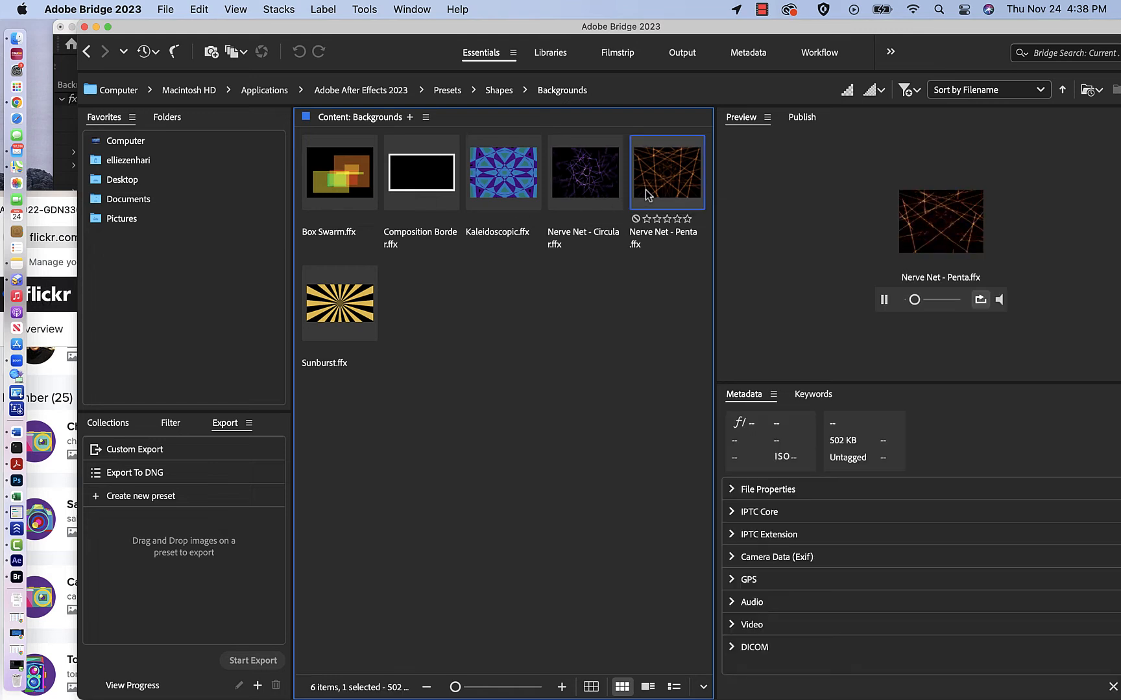
click(582, 180)
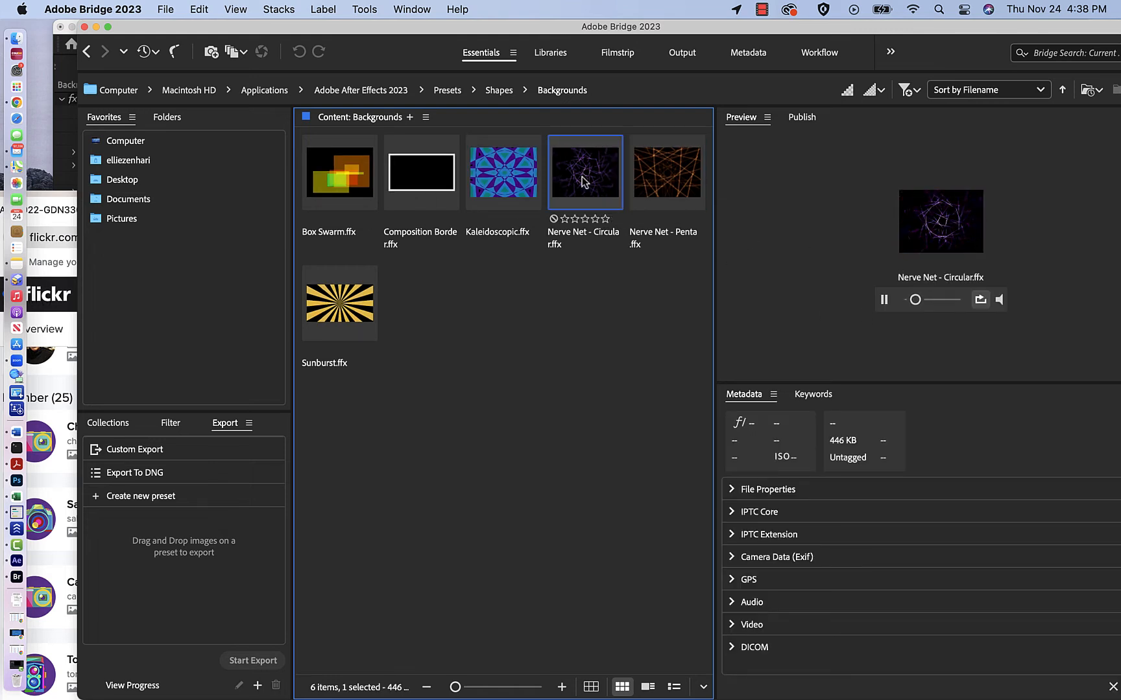
click(339, 316)
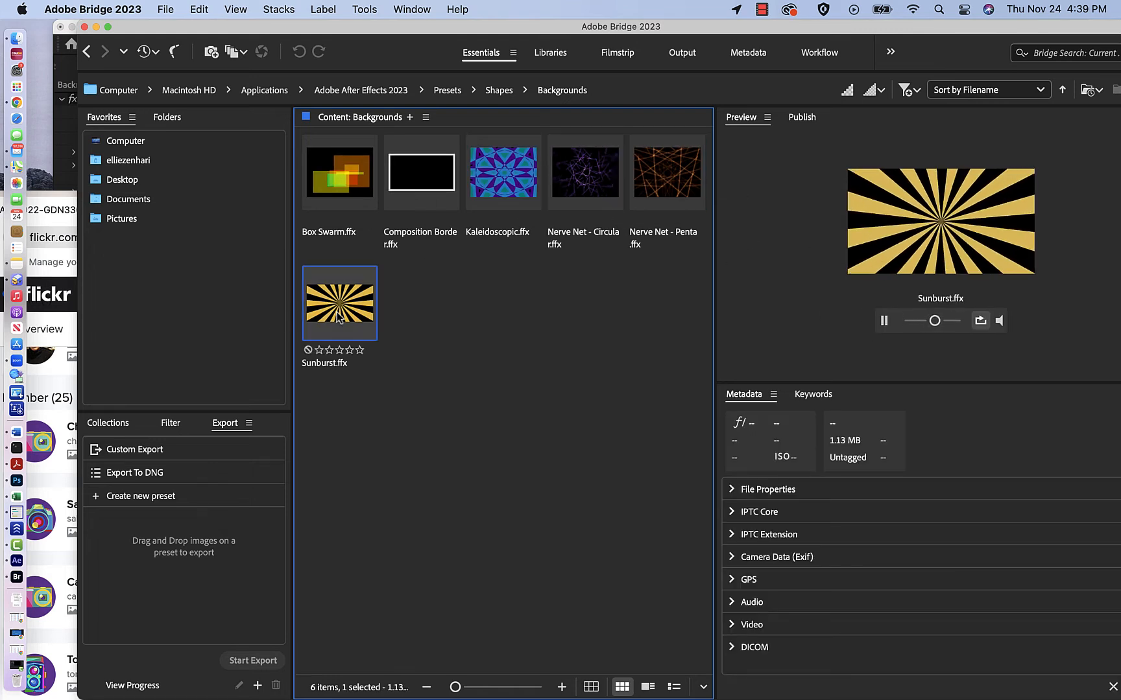
click(355, 184)
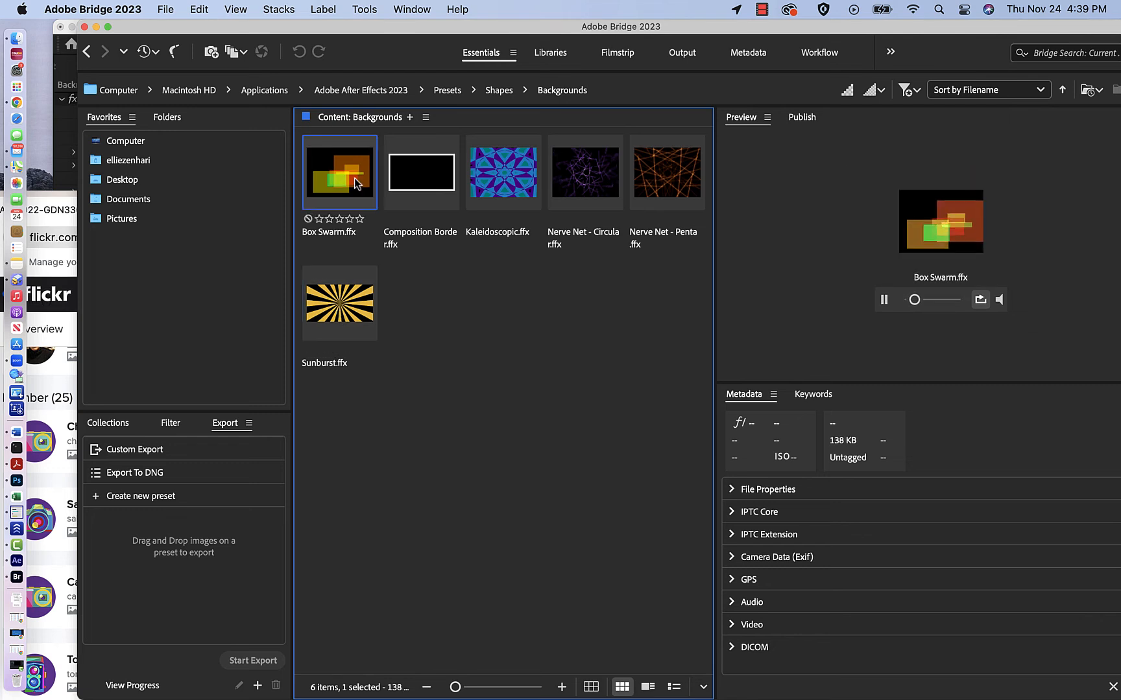
click(422, 174)
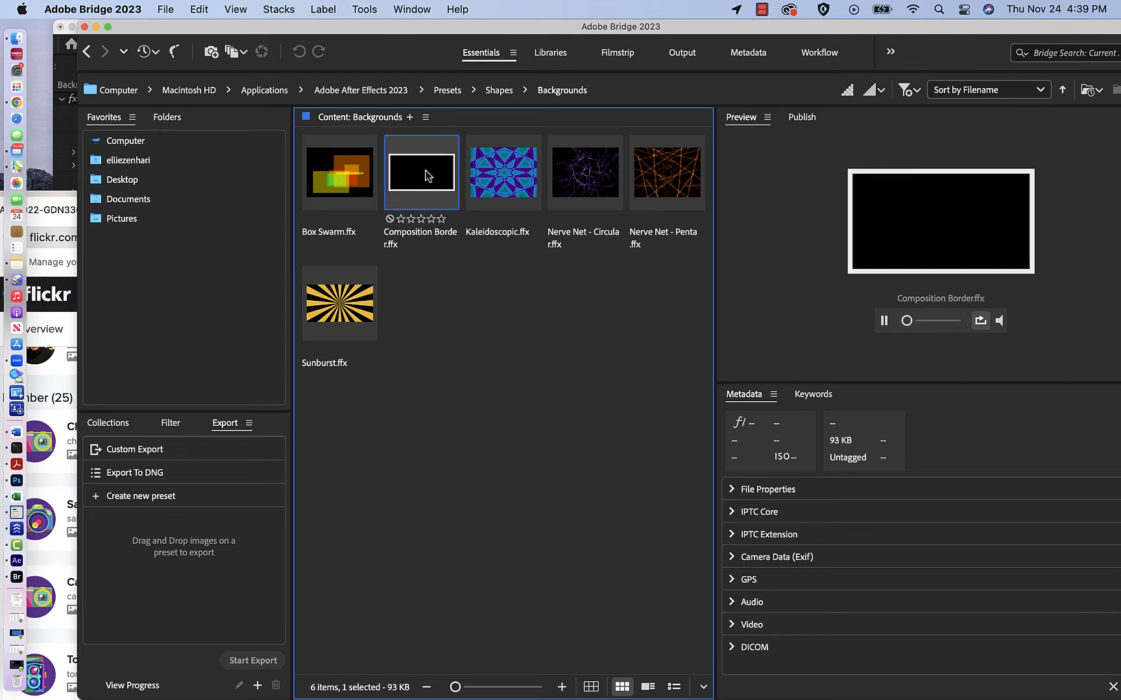
click(372, 317)
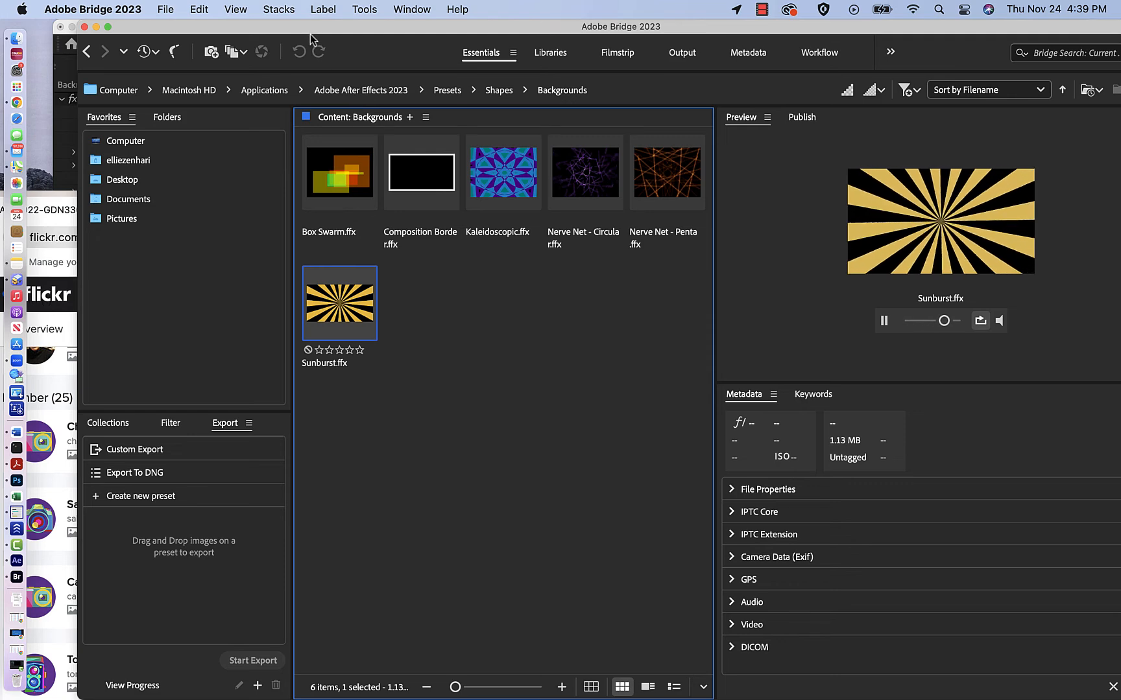
Switch back to After Effects and hide the "Here is some text" layer in the background animation composition
drag(308, 30, 311, 174)
click(355, 30)
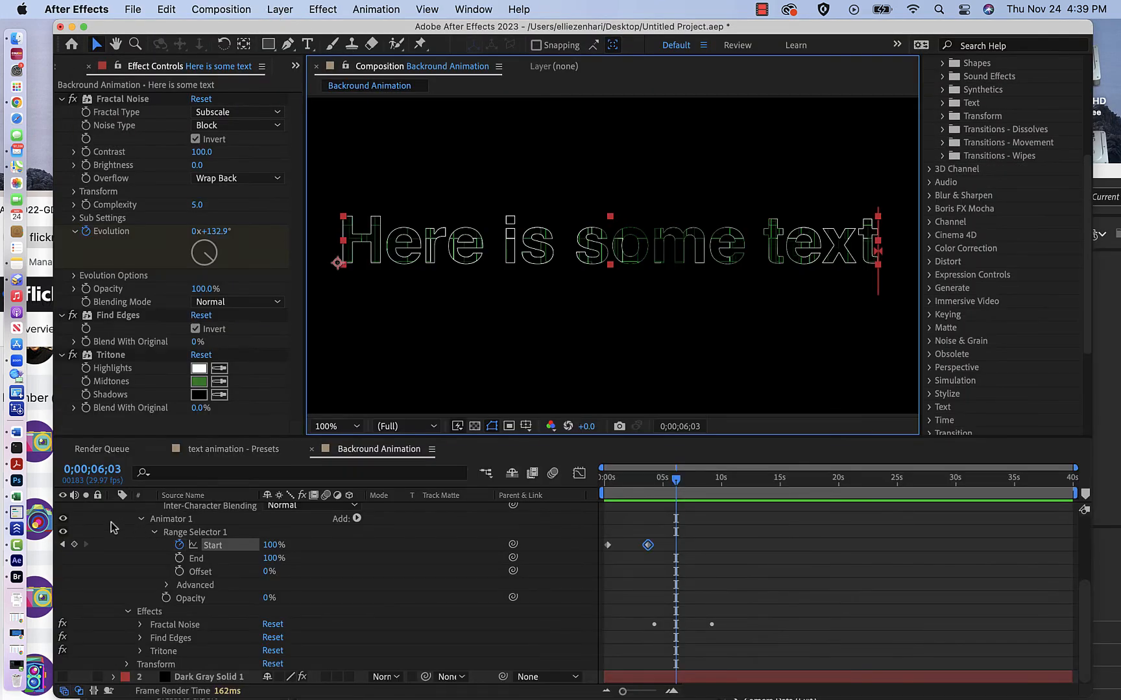
scroll(581, 553, up, 5)
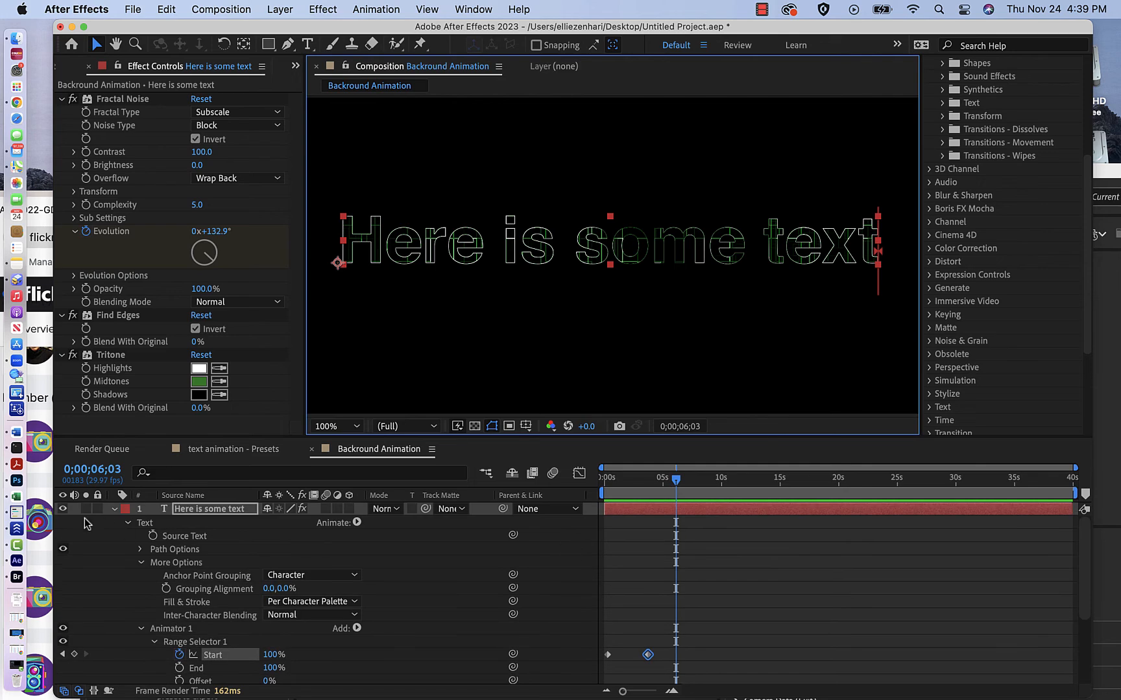
click(63, 510)
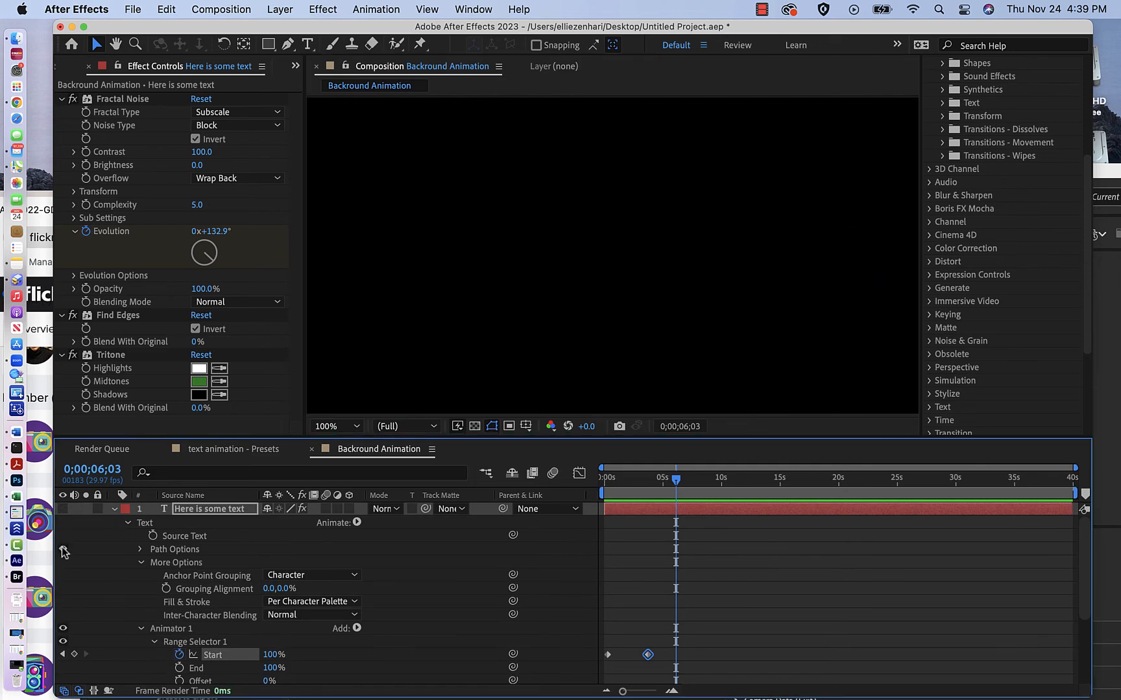
Create a new composition named "shape layers" with the default settings
click(221, 9)
mouse_move(276, 10)
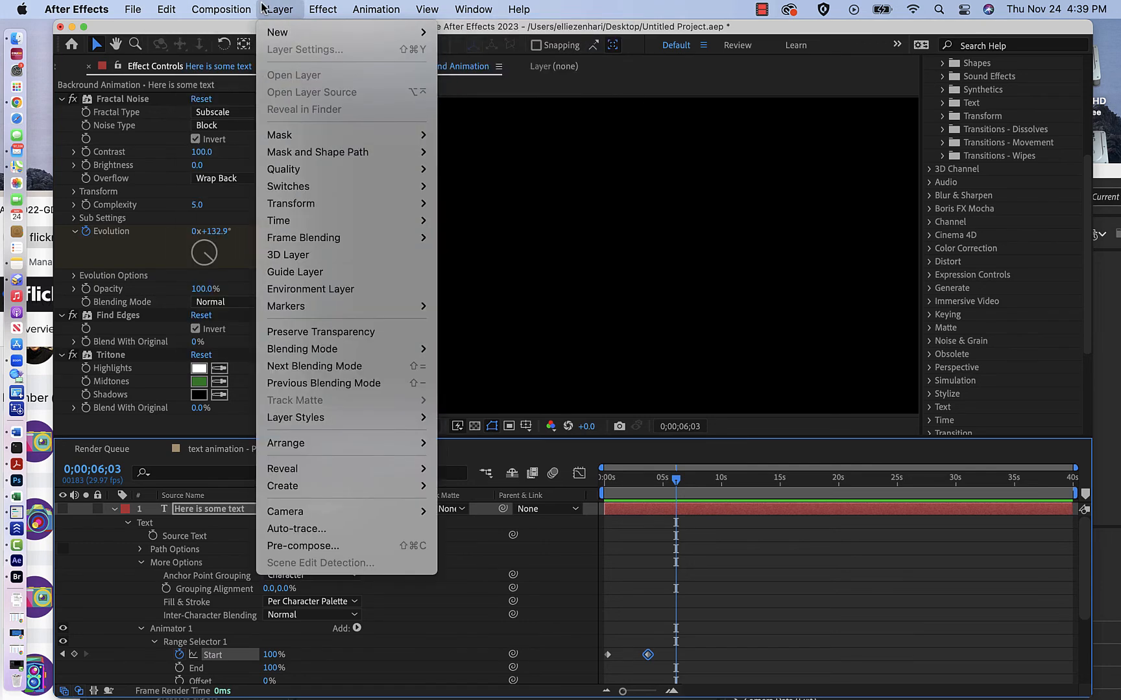
mouse_move(221, 9)
click(231, 32)
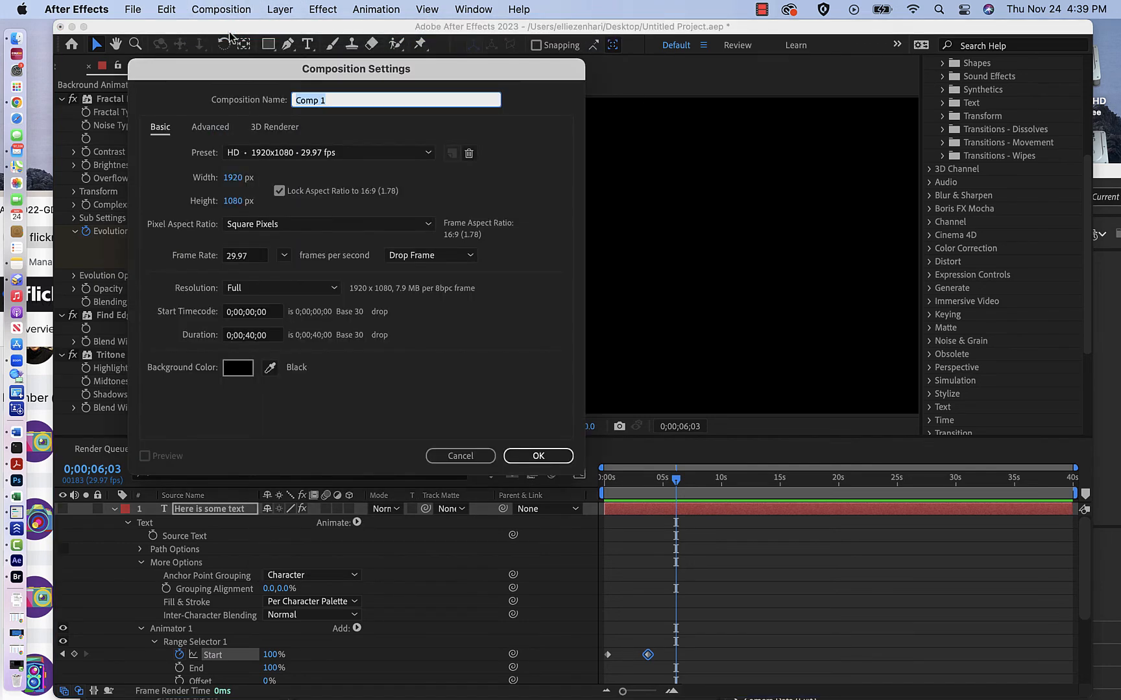
text(shape layers)
key(Return)
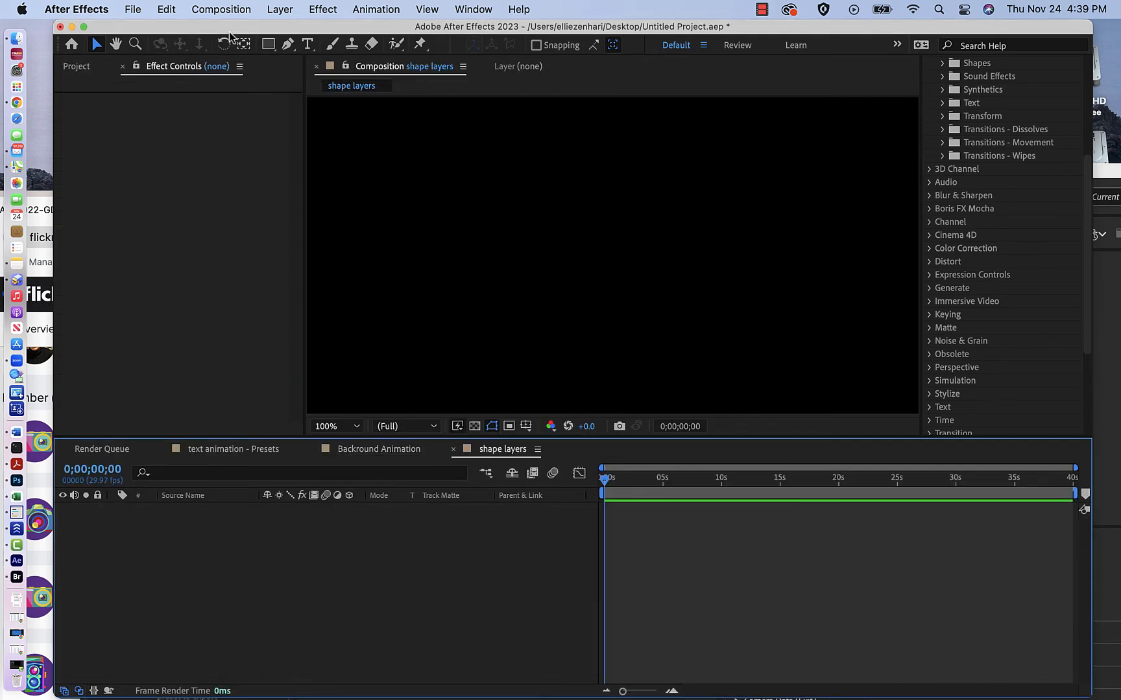
Add an empty shape layer to the shape layers composition
click(279, 9)
mouse_move(291, 31)
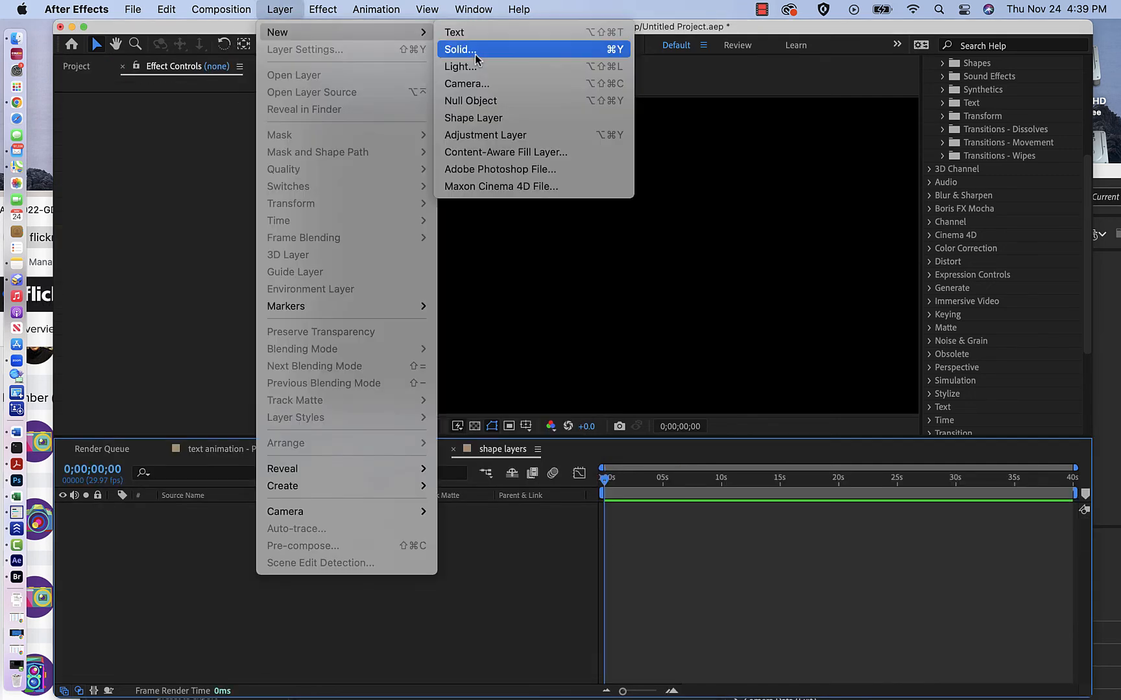
click(475, 117)
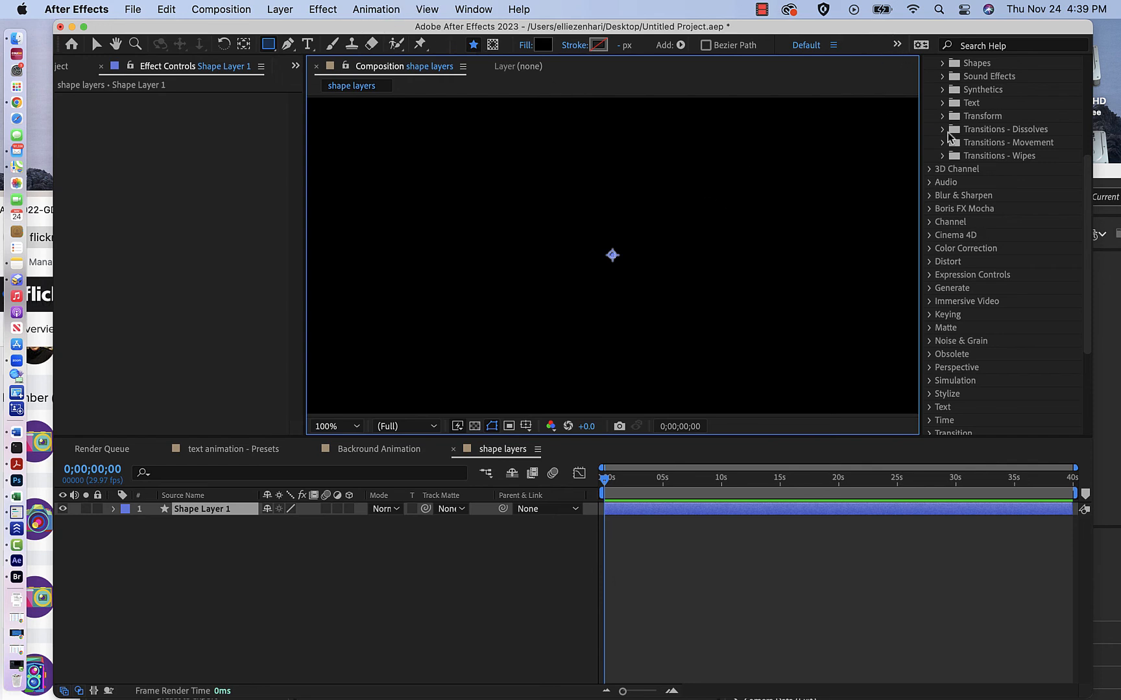
List the Shapes and Sprites - Animated presets, check the background thumbnails in Adobe Bridge, and return to After Effects
click(942, 63)
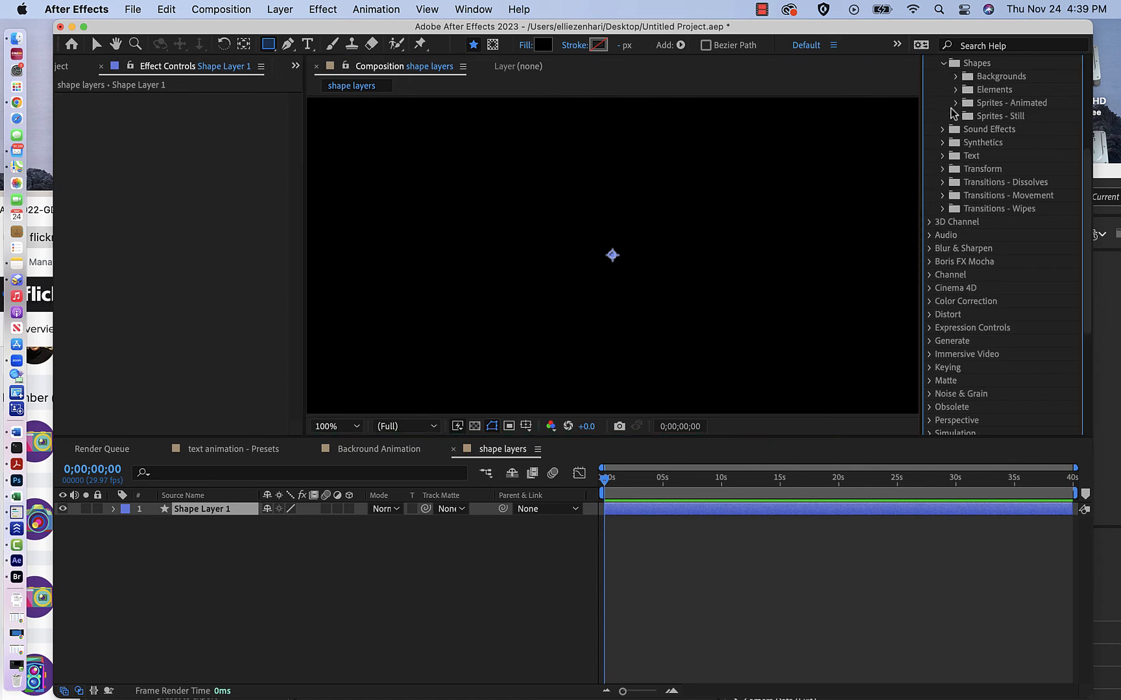
click(956, 104)
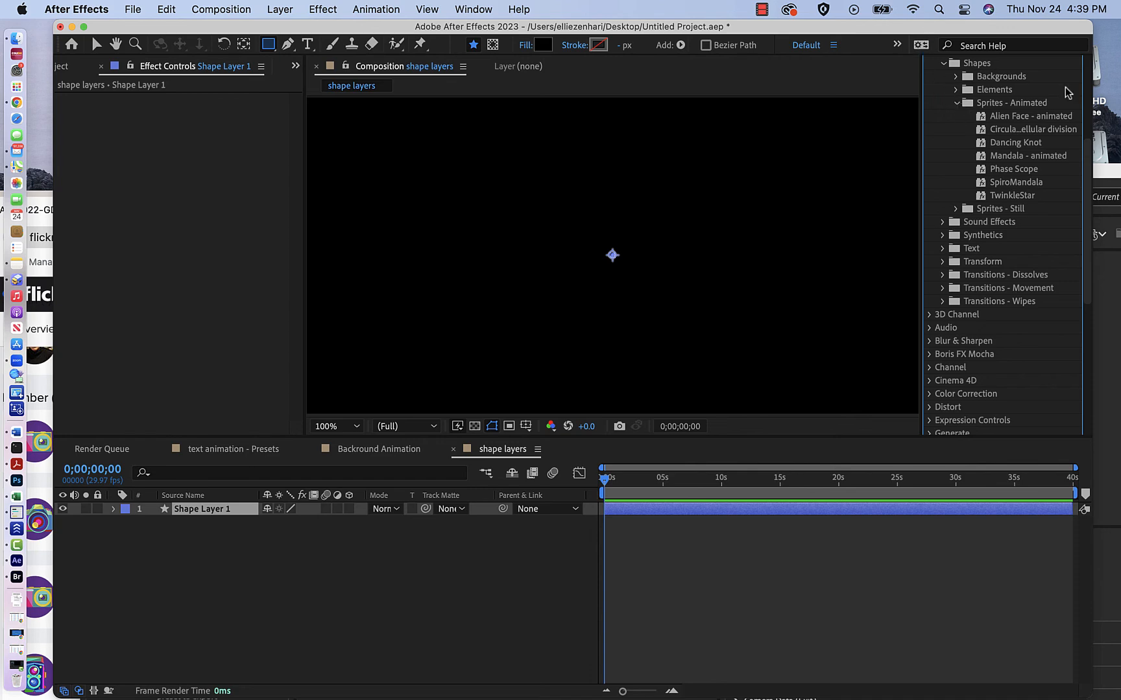
click(1111, 181)
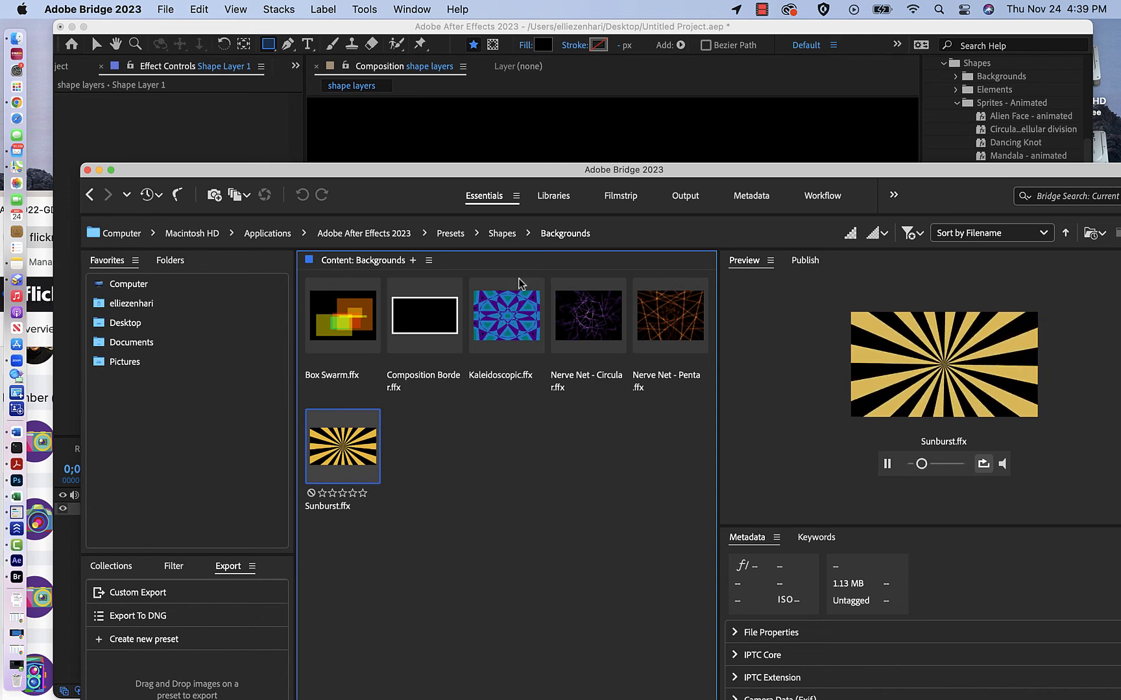
click(804, 30)
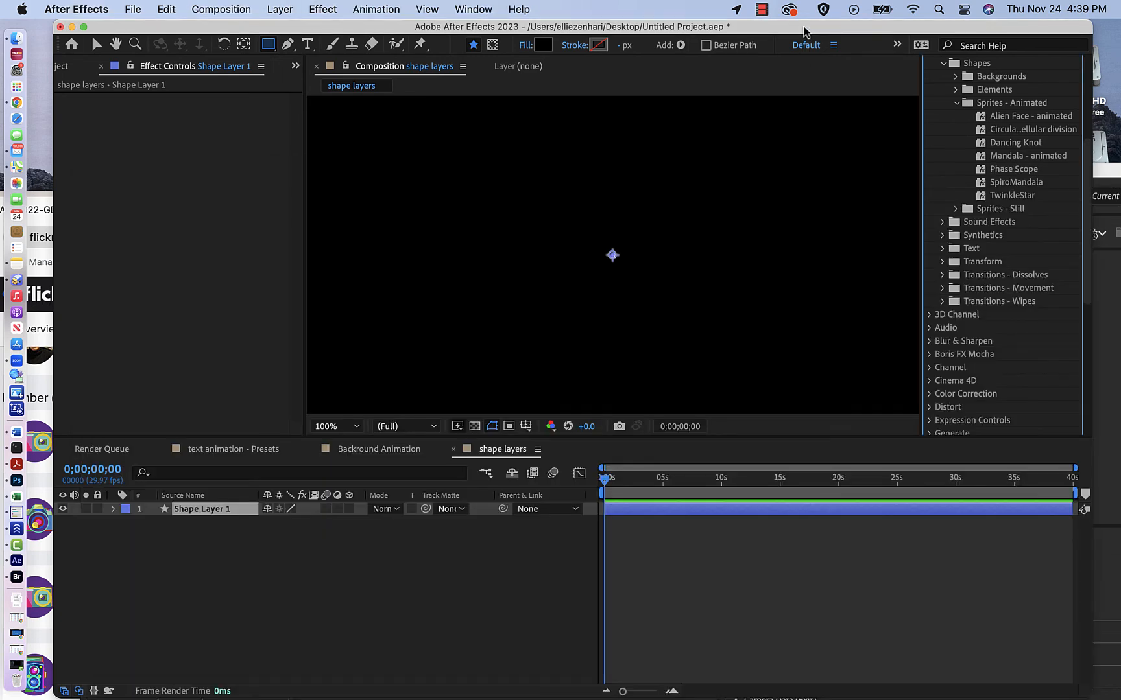
Apply the Sunburst preset from the Shapes Backgrounds folder to Shape Layer 1 and preview its motion up to about 15 seconds
click(958, 103)
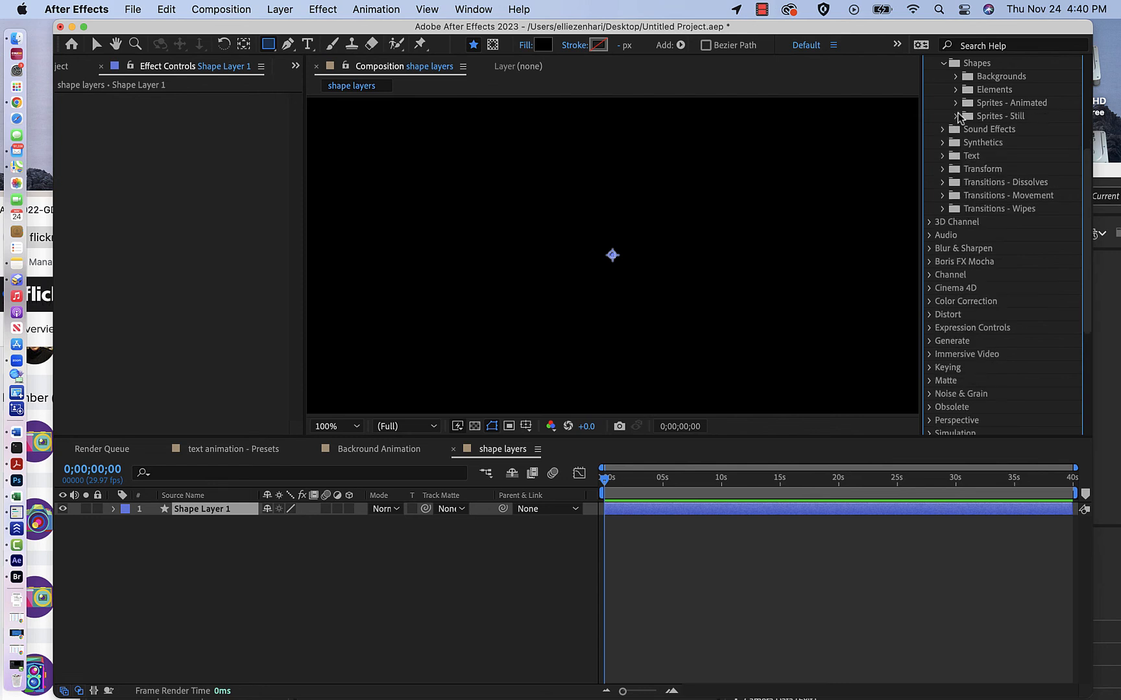
click(956, 77)
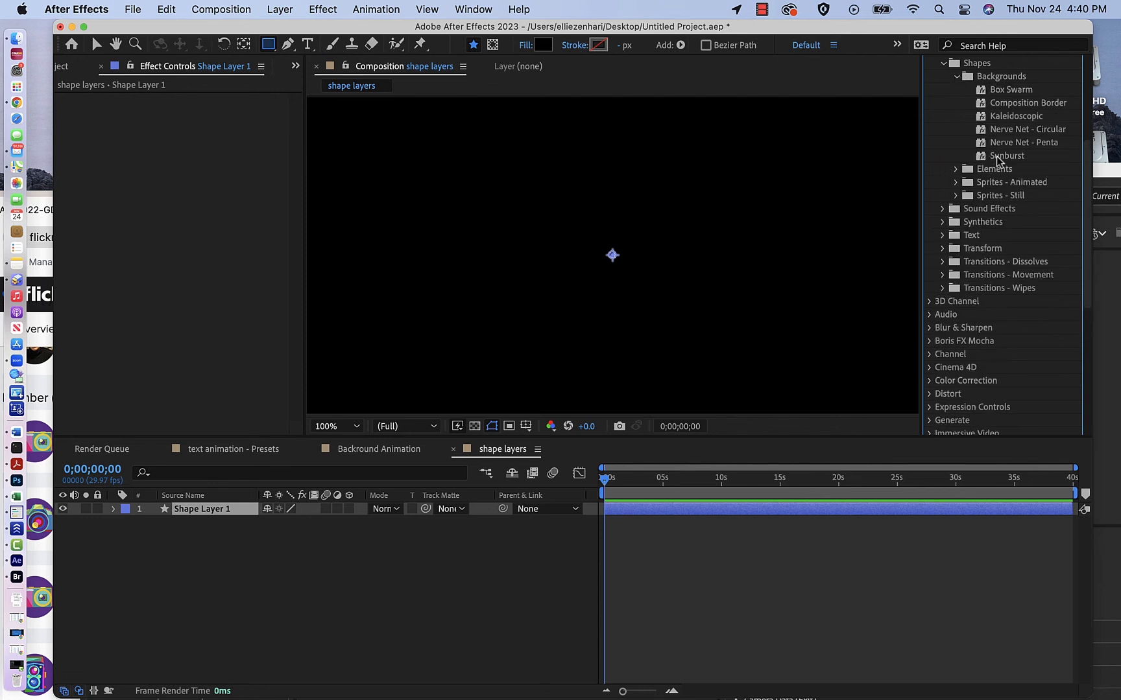
drag(999, 159, 963, 517)
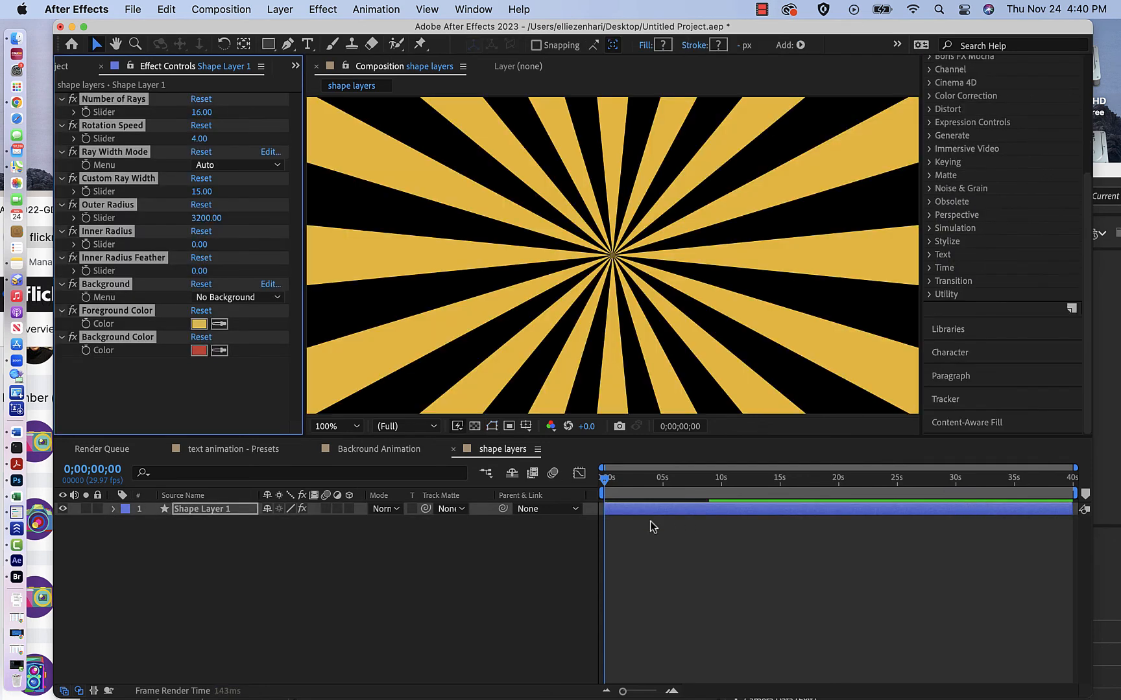
key(space)
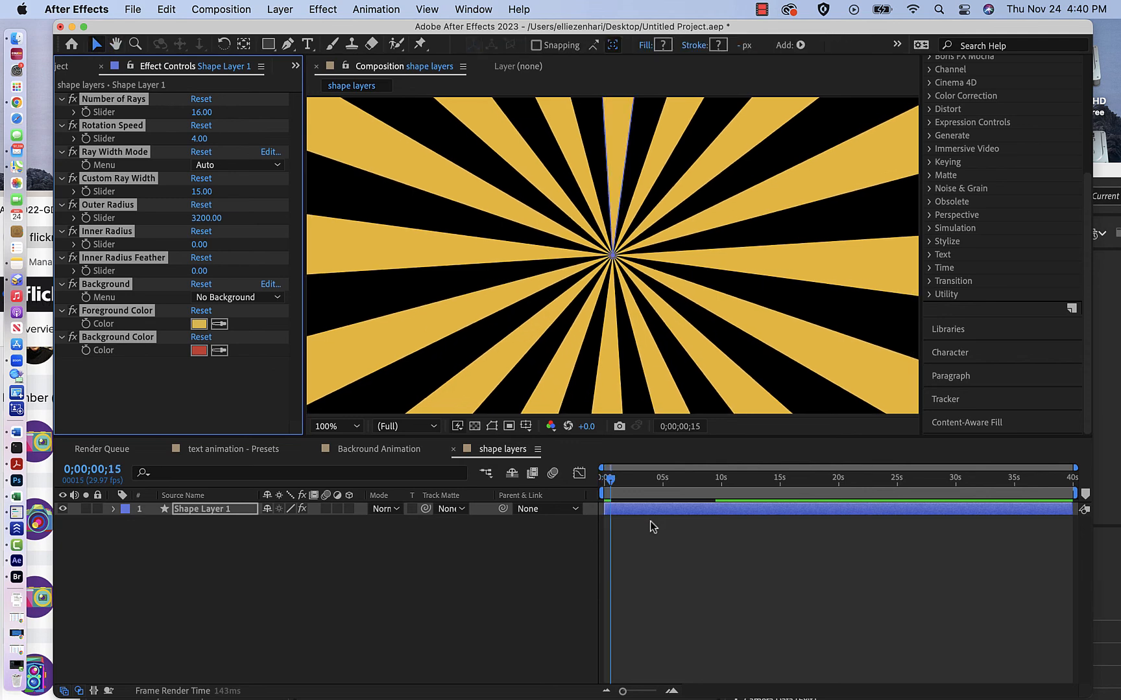
drag(613, 509, 794, 509)
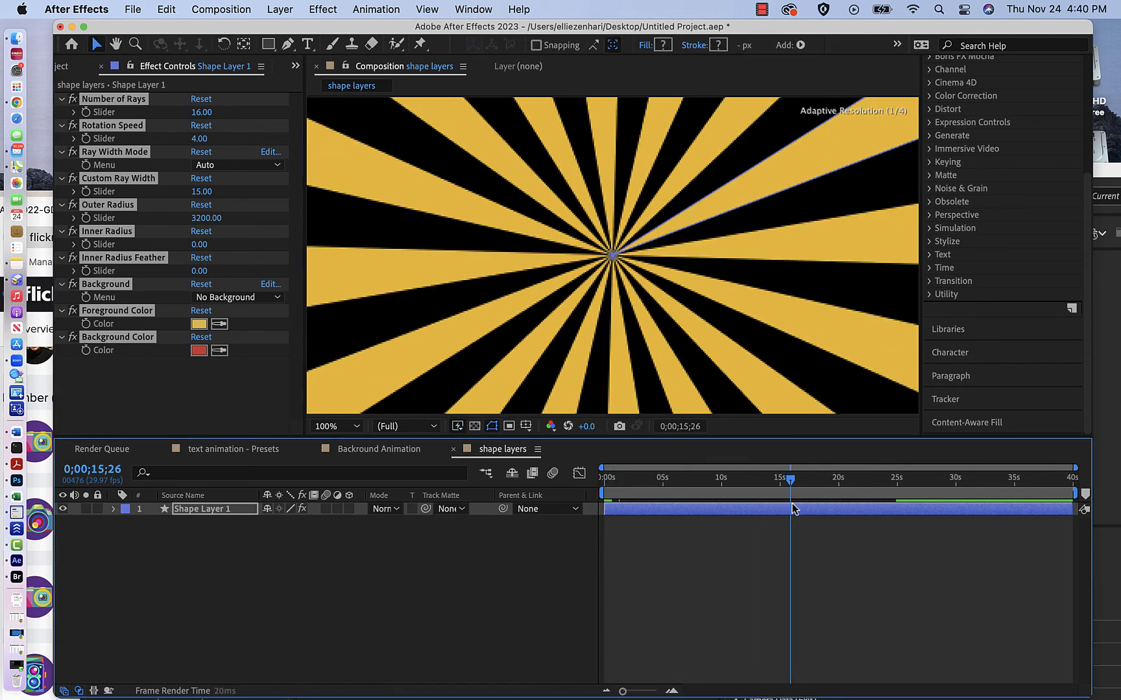
Expand Shape Layer 1, look through its Effects, and list the shape groups in its Contents
click(114, 510)
click(126, 551)
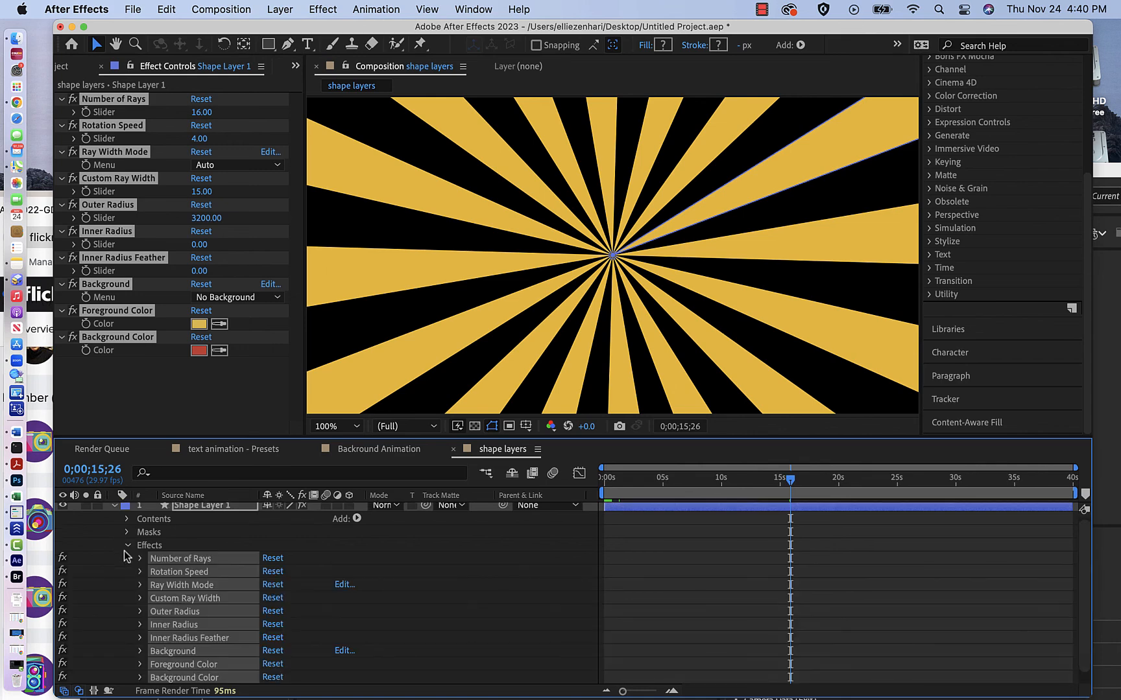
click(126, 548)
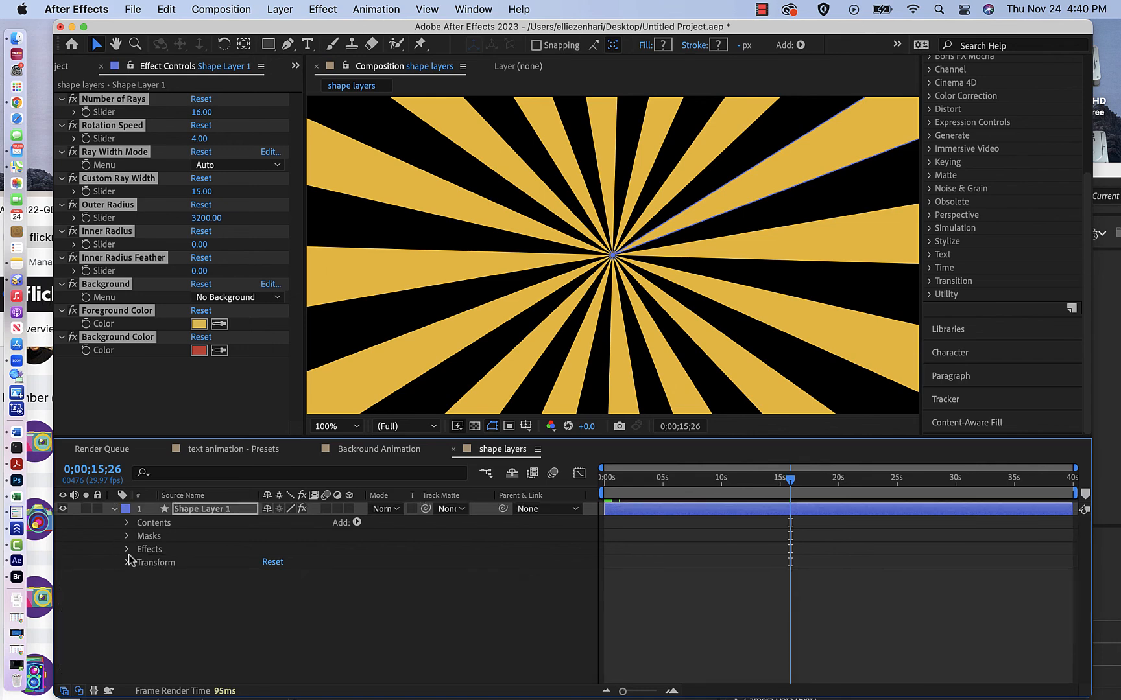
click(127, 523)
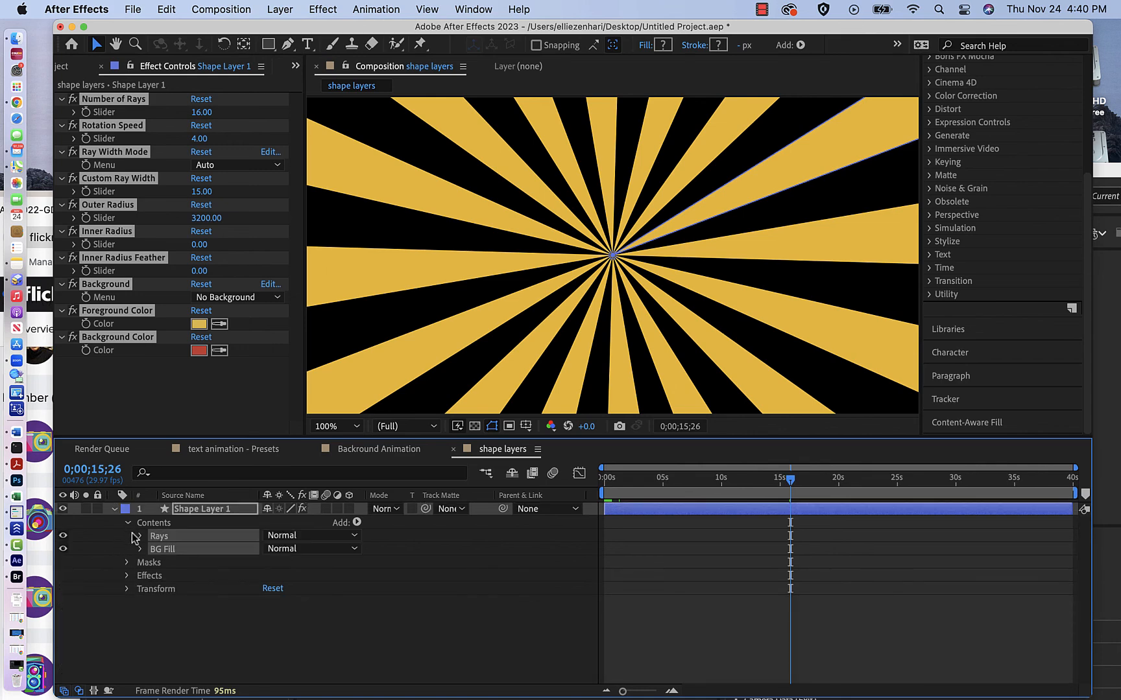
Look through the Rays and BG Fill groups, BG Fill's transform settings, and the controls of every effect on Shape Layer 1
click(138, 537)
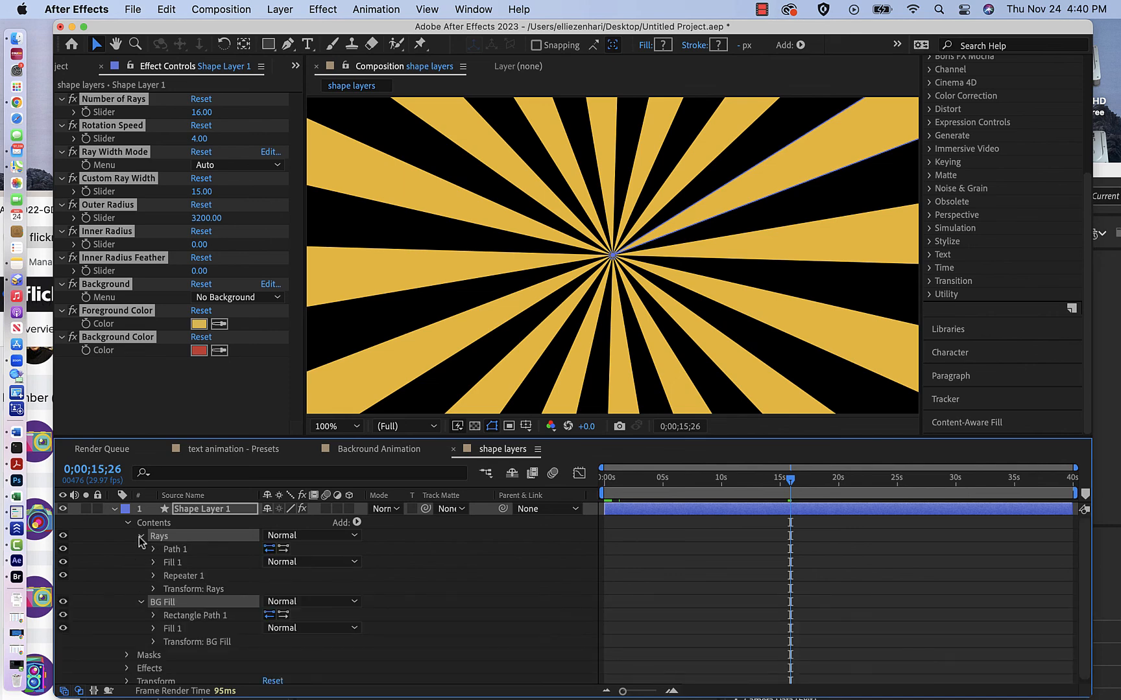
click(140, 539)
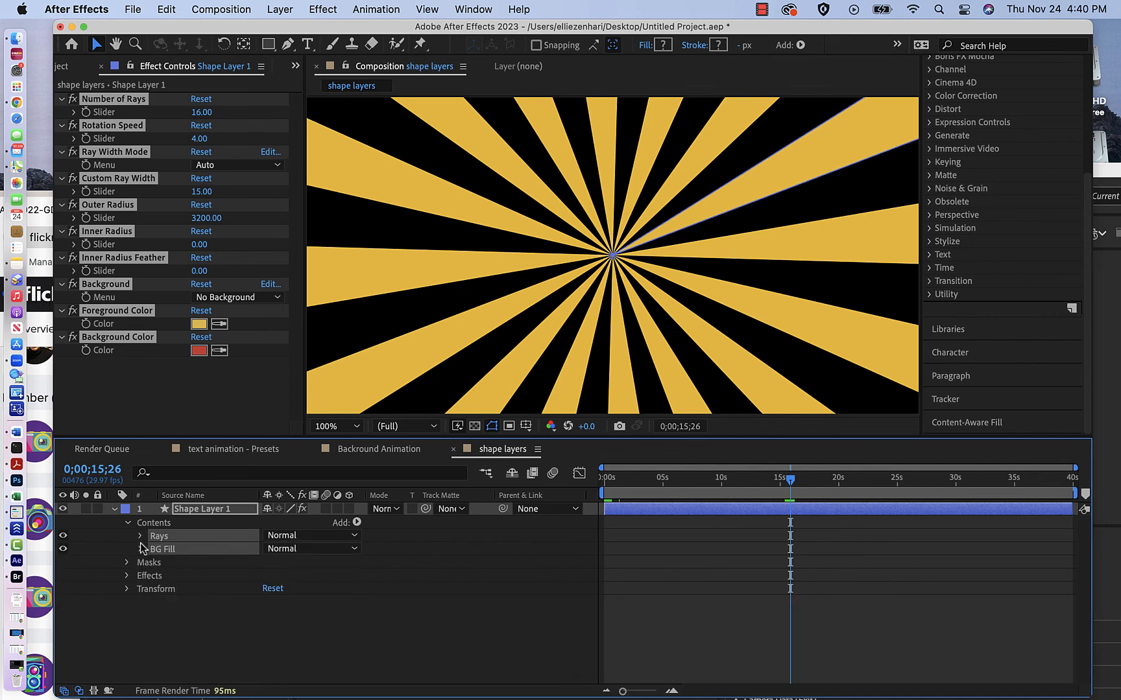
click(140, 548)
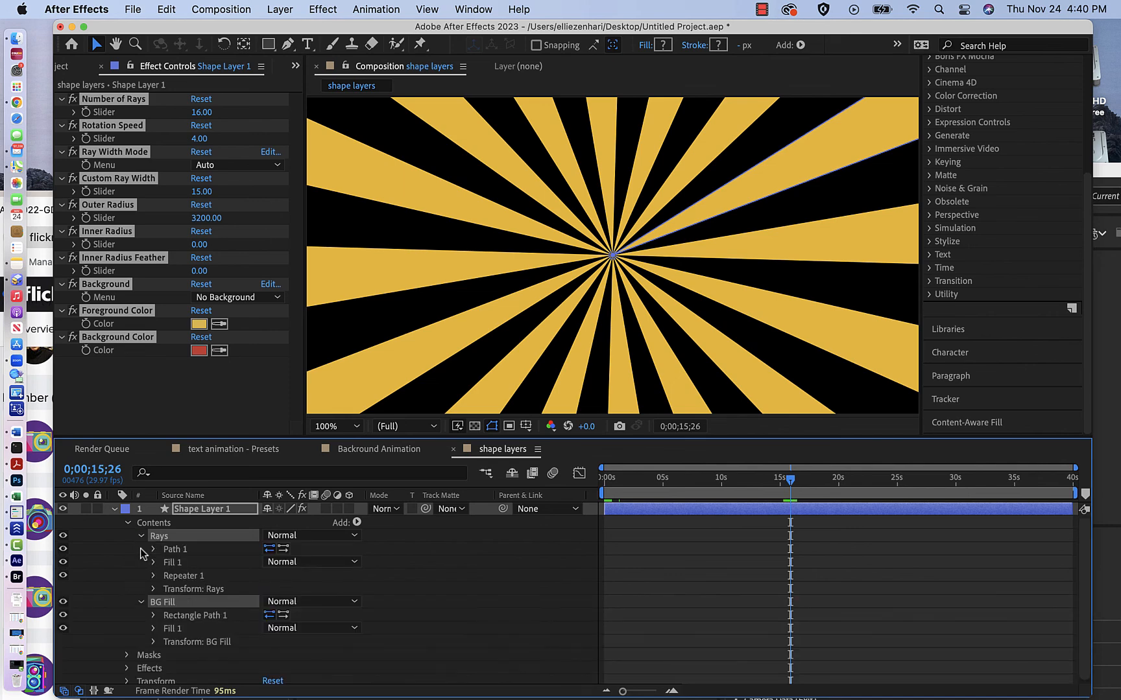
click(153, 642)
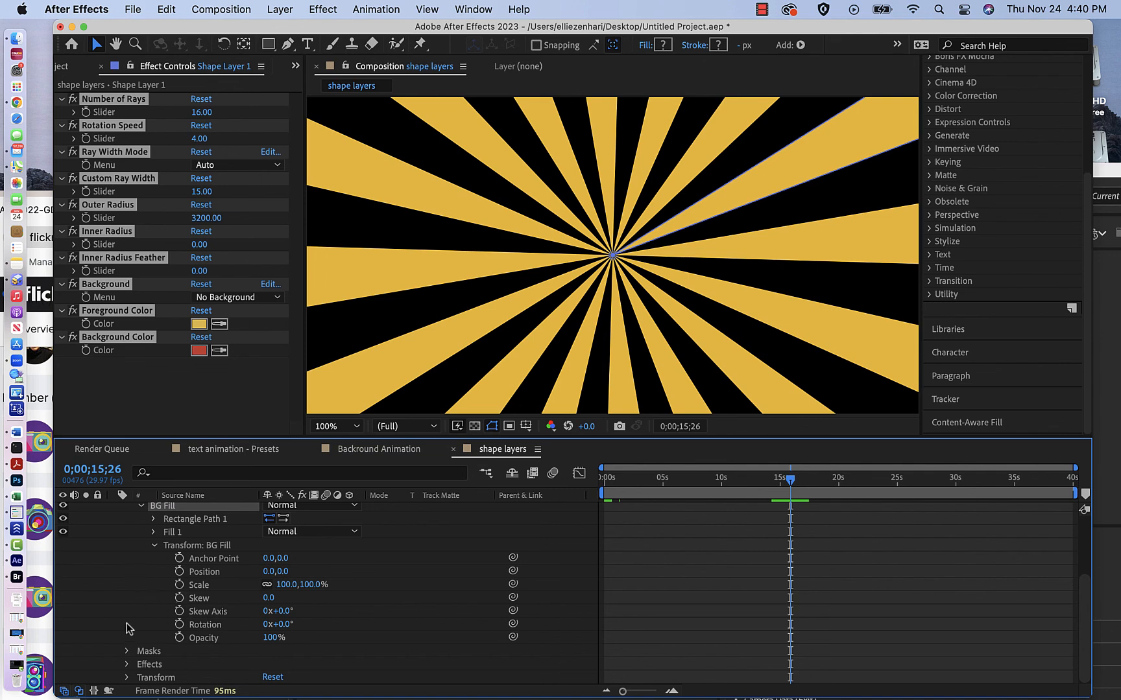
click(128, 665)
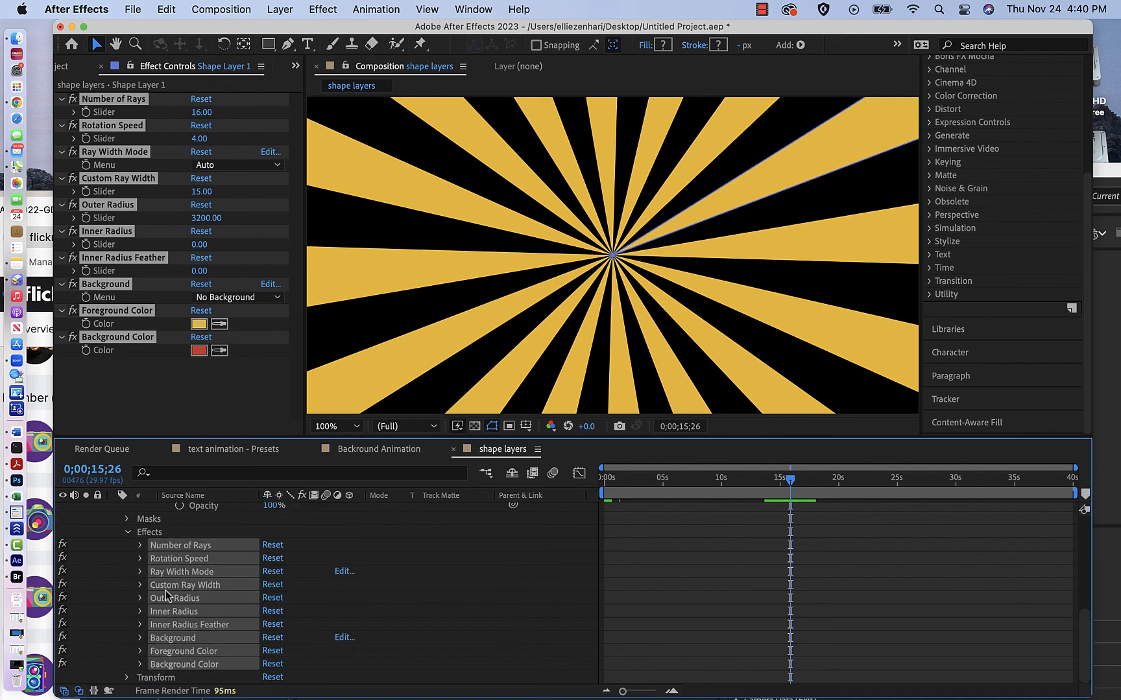
click(138, 640)
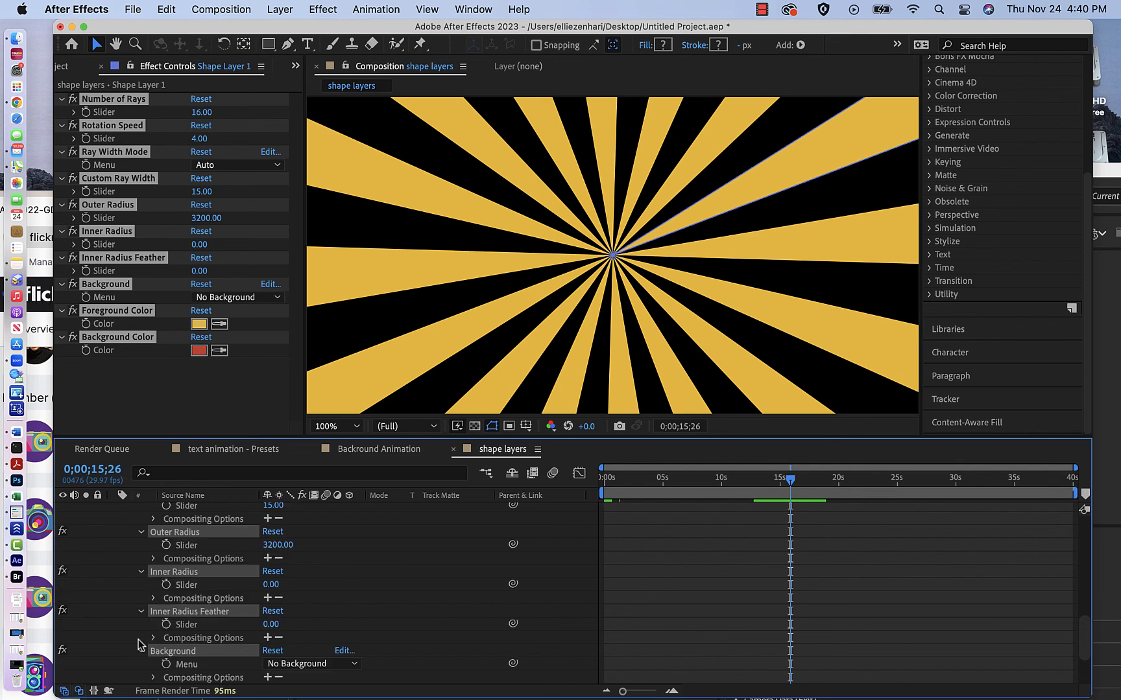
scroll(149, 640, down, 5)
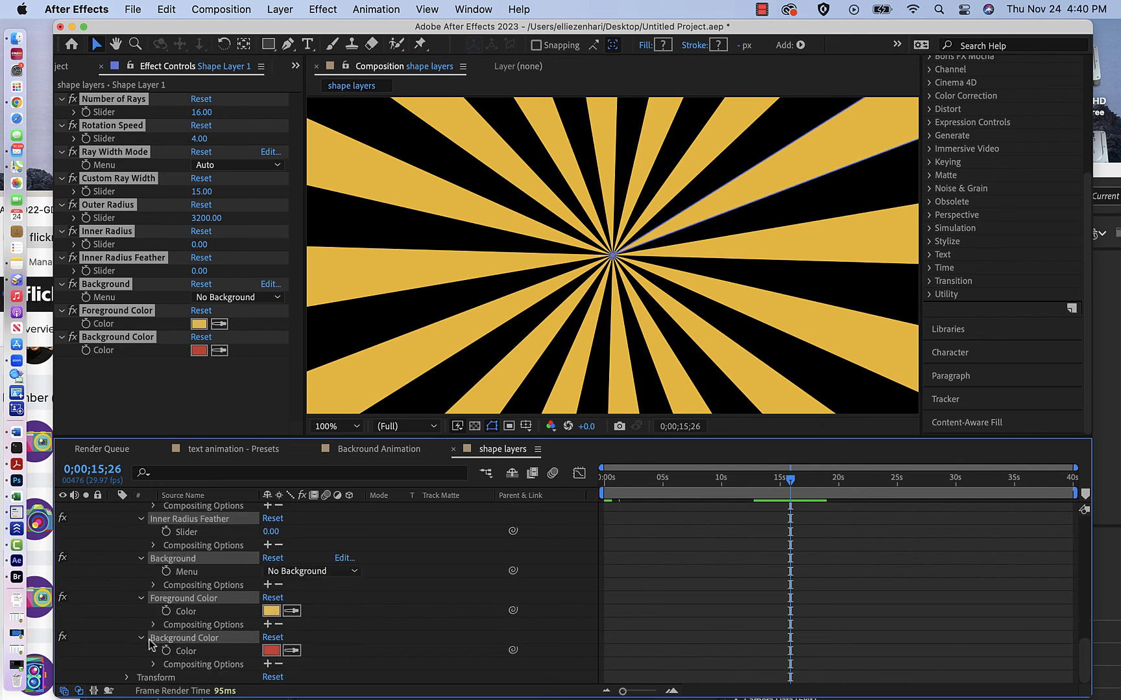
Try a pink shade for the selected foreground and background colours of the Sunburst effects, and cancel the colour change
click(269, 613)
click(631, 347)
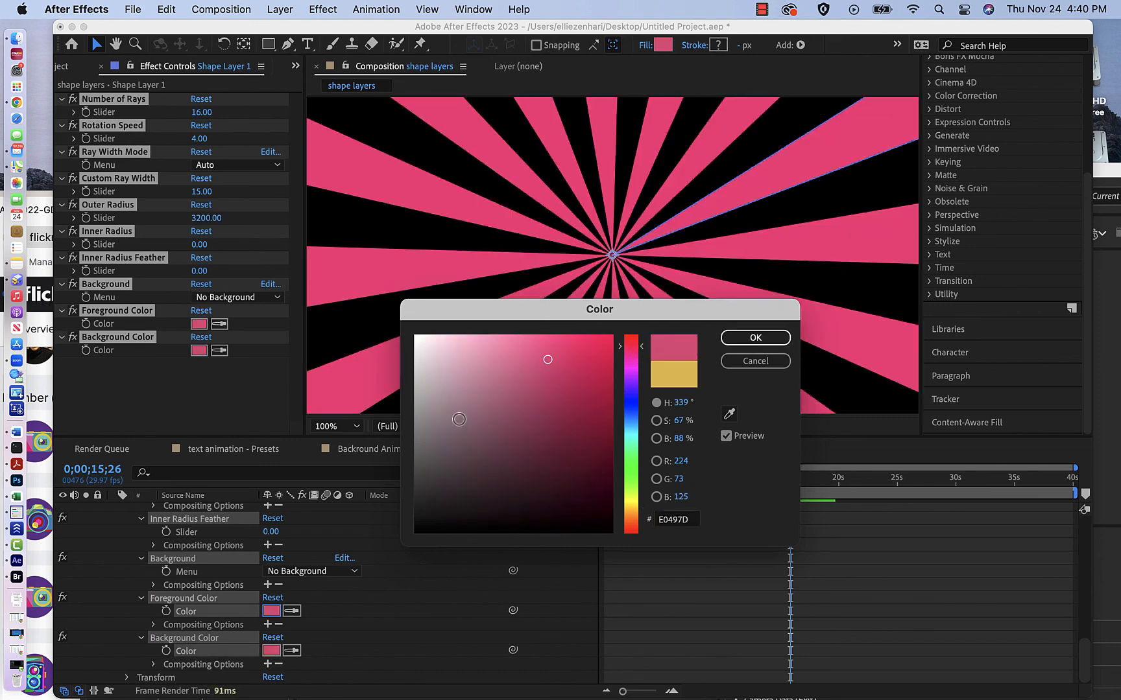
mouse_move(460, 412)
mouse_down()
mouse_move(458, 393)
mouse_move(548, 489)
mouse_move(593, 478)
mouse_move(533, 365)
mouse_move(607, 418)
mouse_up()
click(735, 365)
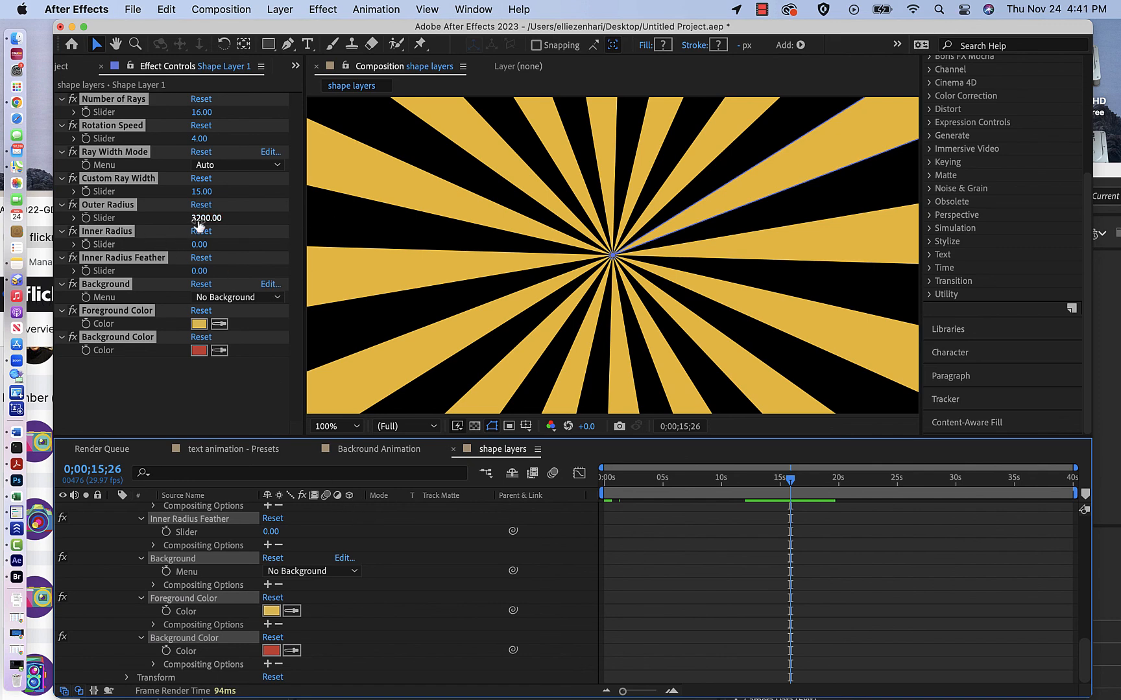
Lower all selected Sunburst sliders together by 5, giving 11 rays, rotation speed -1, custom ray width 10 and outer radius 3195
mouse_move(202, 218)
mouse_down()
mouse_move(138, 220)
mouse_move(233, 235)
mouse_move(205, 235)
mouse_up()
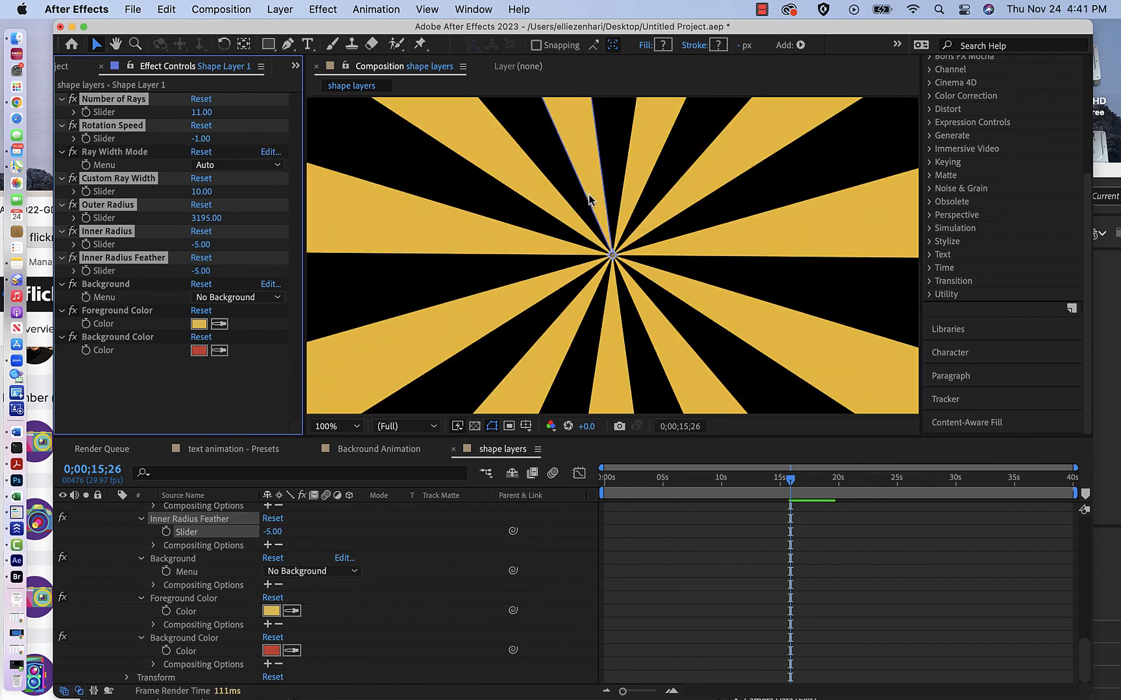
Move the After Effects window aside, switch to Adobe Bridge, and reposition its window to show the Shapes Backgrounds presets
drag(175, 28, 760, 426)
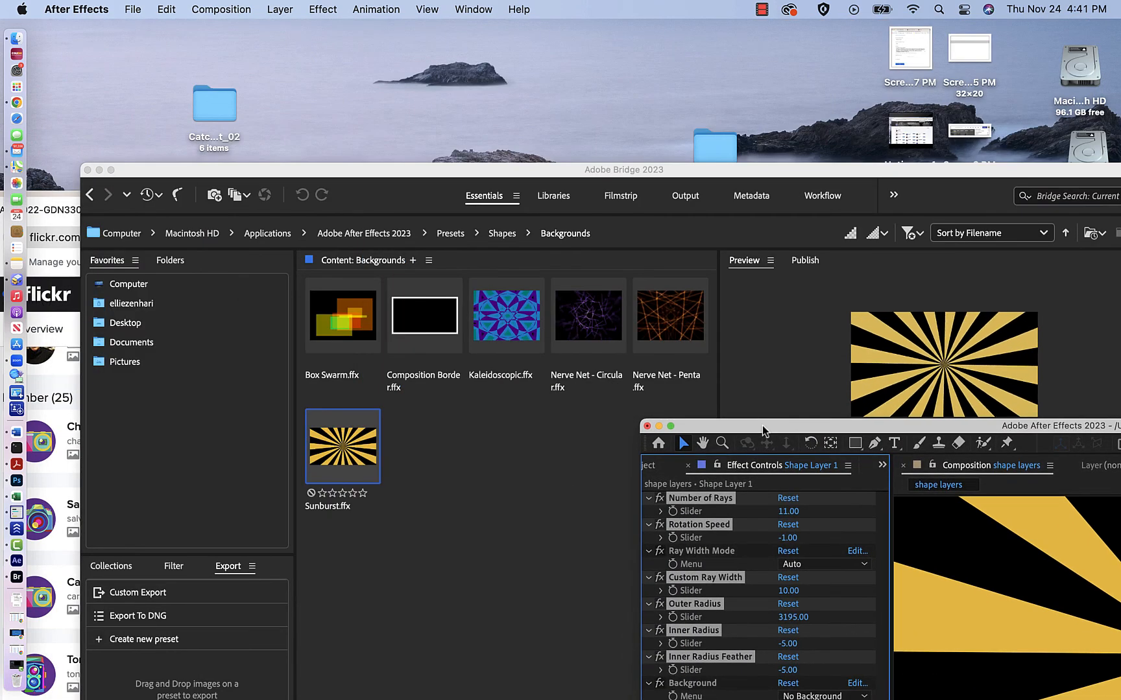
click(448, 405)
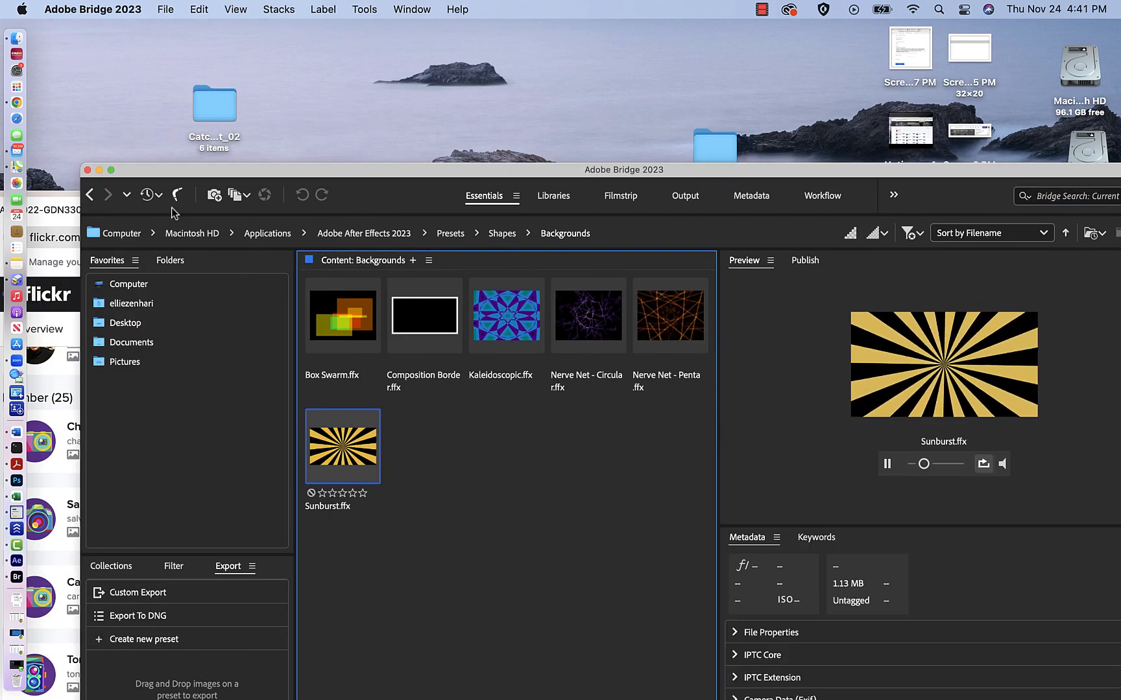
drag(154, 172, 112, 163)
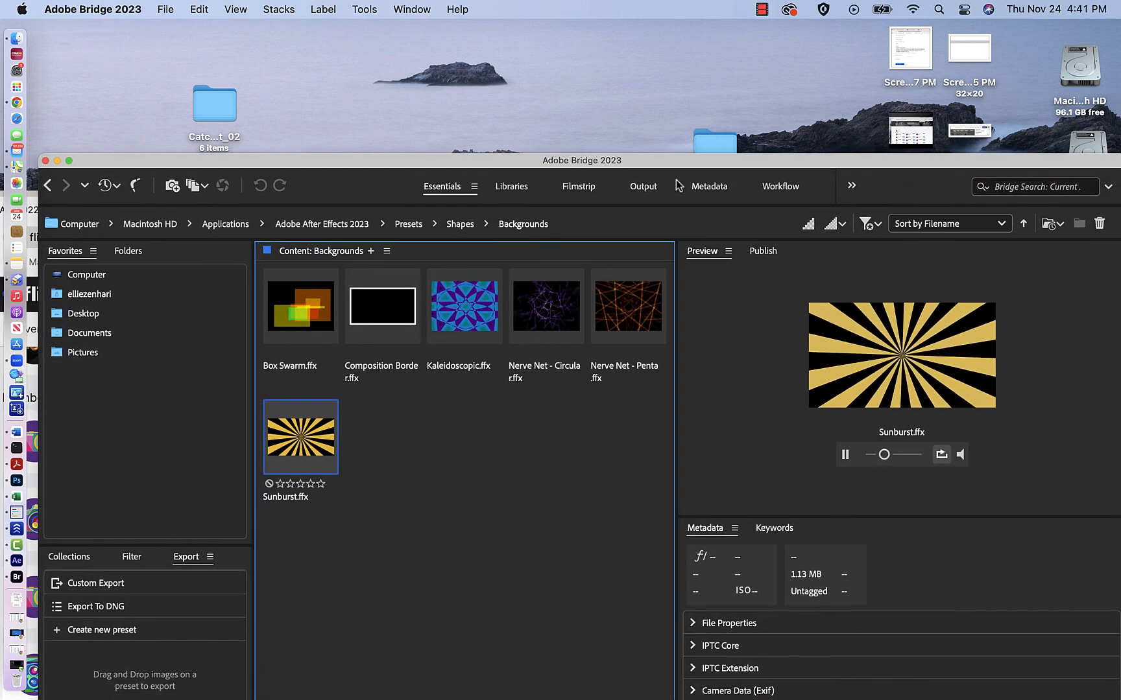